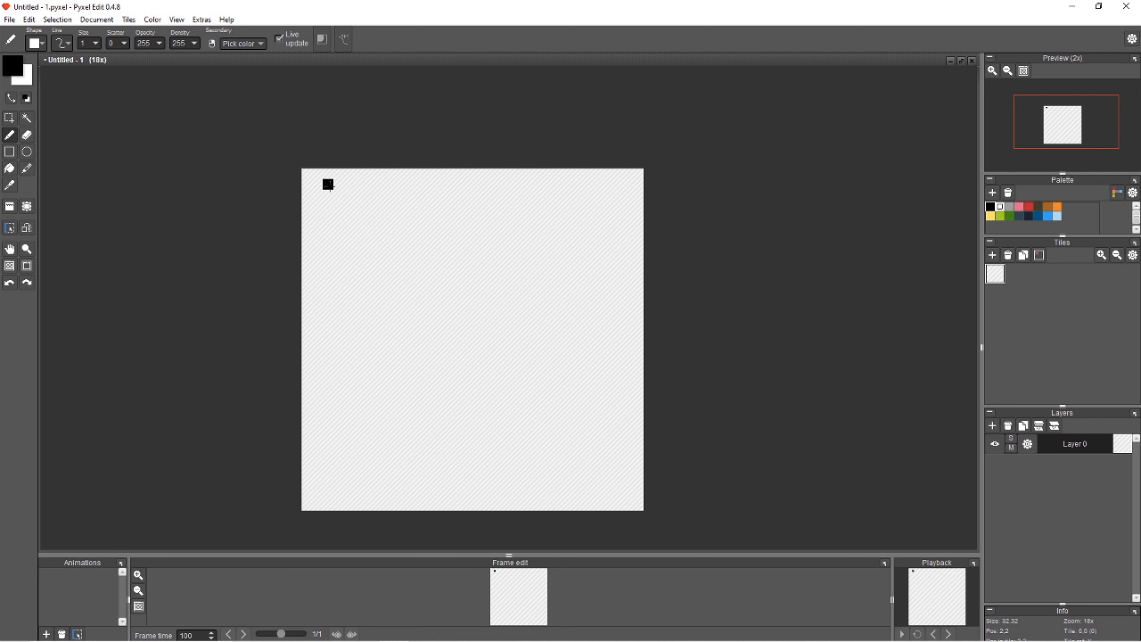
{"action": "key", "text": "s"}
{"action": "left_click_drag", "start_coordinate": [308, 173], "coordinate": [642, 506]}
{"action": "key", "text": "ctrl+d"}
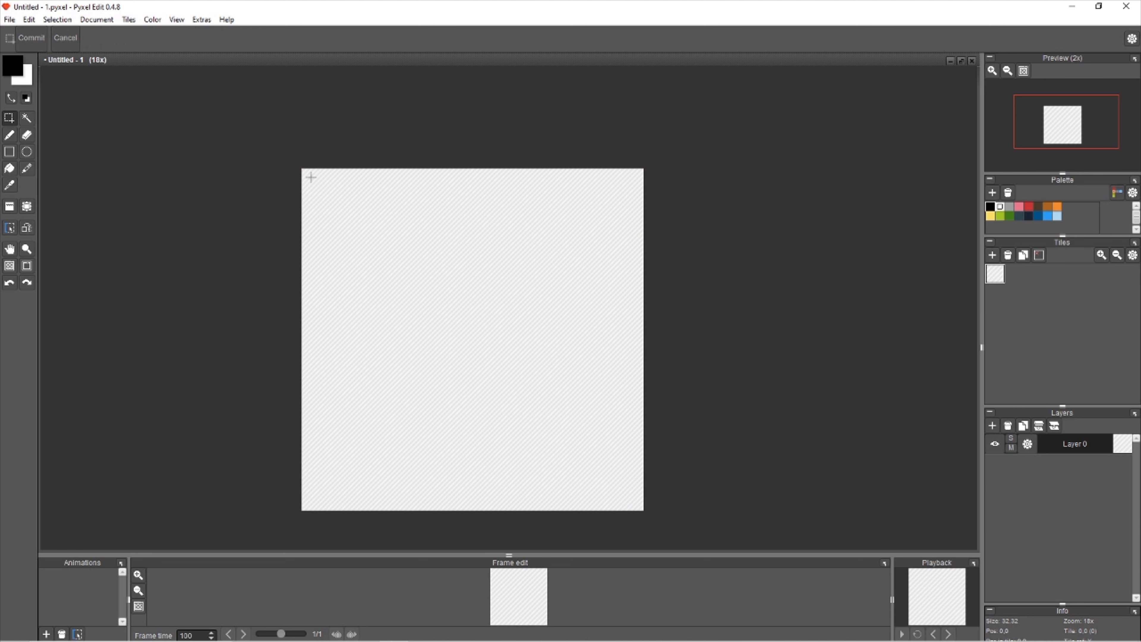
{"action": "key", "text": "b"}
{"action": "key", "text": "s"}
{"action": "key", "text": "b"}
{"action": "left_click", "coordinate": [488, 399]}
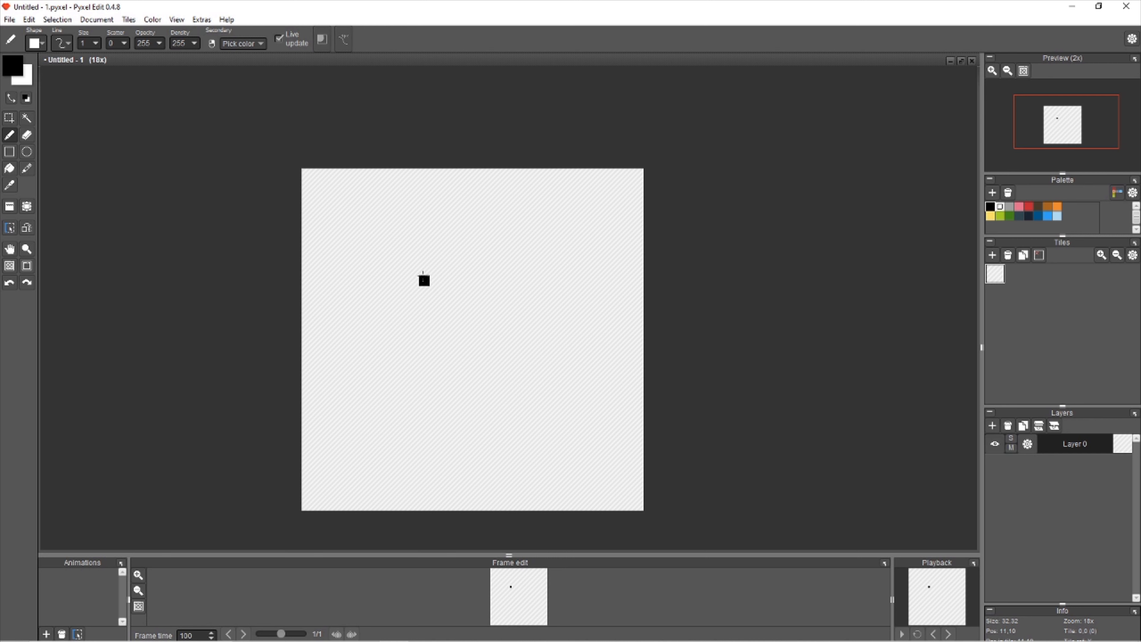
Draw a black 3 by 3 pixel ring with an open middle pixel as the flower's centre, in the canvas's upper-middle area.
{"action": "left_click", "coordinate": [425, 260]}
{"action": "left_click", "coordinate": [424, 249]}
{"action": "key", "text": "e"}
{"action": "key", "text": "b"}
{"action": "left_click", "coordinate": [435, 269]}
{"action": "left_click", "coordinate": [446, 270]}
{"action": "left_click", "coordinate": [435, 249]}
{"action": "left_click", "coordinate": [446, 248]}
{"action": "left_click", "coordinate": [445, 259]}
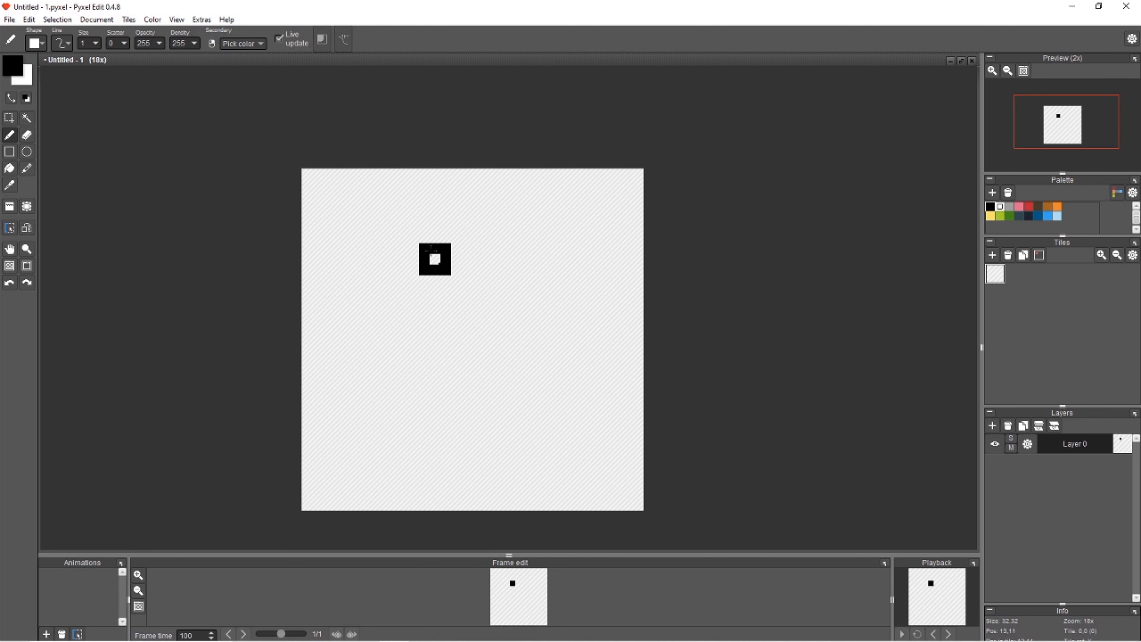
Outline the left petal in black, running diagonally out from the centre's corners and notched in the middle of its outer edge.
{"action": "left_click", "coordinate": [413, 238]}
{"action": "left_click", "coordinate": [424, 280]}
{"action": "left_click", "coordinate": [413, 281]}
{"action": "left_click", "coordinate": [403, 292]}
{"action": "left_click", "coordinate": [392, 227]}
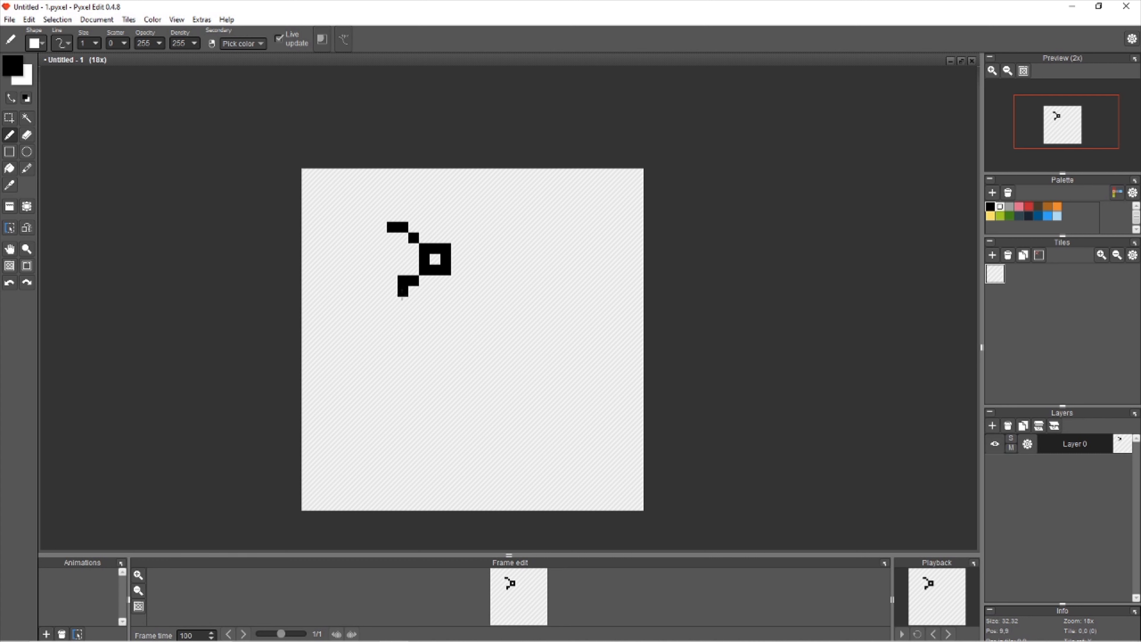
{"action": "left_click", "coordinate": [392, 291]}
{"action": "left_click", "coordinate": [381, 238]}
{"action": "left_click", "coordinate": [381, 249]}
{"action": "left_click", "coordinate": [392, 259]}
{"action": "left_click", "coordinate": [381, 281]}
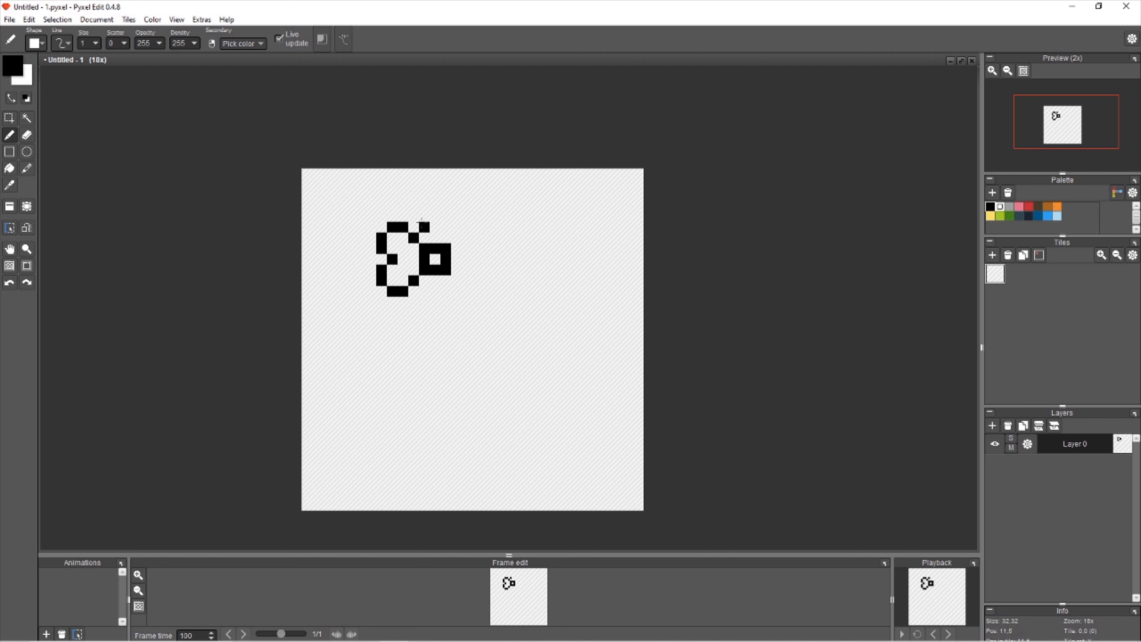
Outline the upper and right petals in black, matching the left petal's notched shape.
{"action": "left_click", "coordinate": [414, 206]}
{"action": "left_click", "coordinate": [425, 206]}
{"action": "mouse_move", "coordinate": [434, 214]}
{"action": "left_mouse_down"}
{"action": "mouse_move", "coordinate": [463, 217]}
{"action": "mouse_move", "coordinate": [457, 239]}
{"action": "left_mouse_up"}
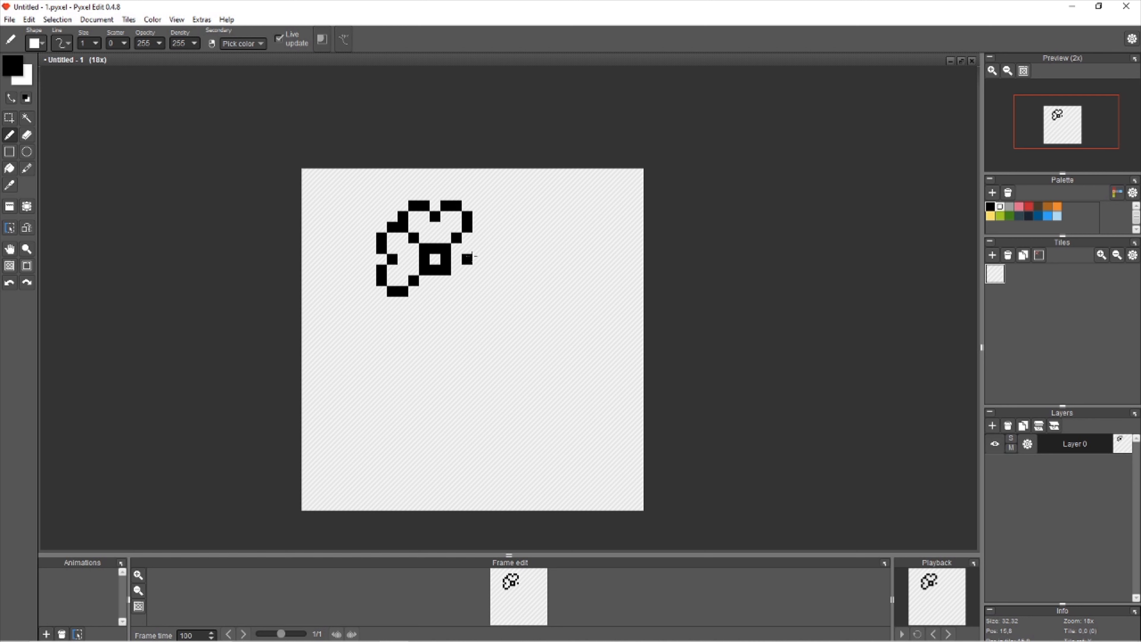
{"action": "left_click", "coordinate": [478, 227]}
{"action": "mouse_move", "coordinate": [489, 239]}
{"action": "left_mouse_down"}
{"action": "mouse_move", "coordinate": [478, 281]}
{"action": "mouse_move", "coordinate": [489, 278]}
{"action": "mouse_move", "coordinate": [487, 292]}
{"action": "mouse_move", "coordinate": [467, 292]}
{"action": "left_mouse_up"}
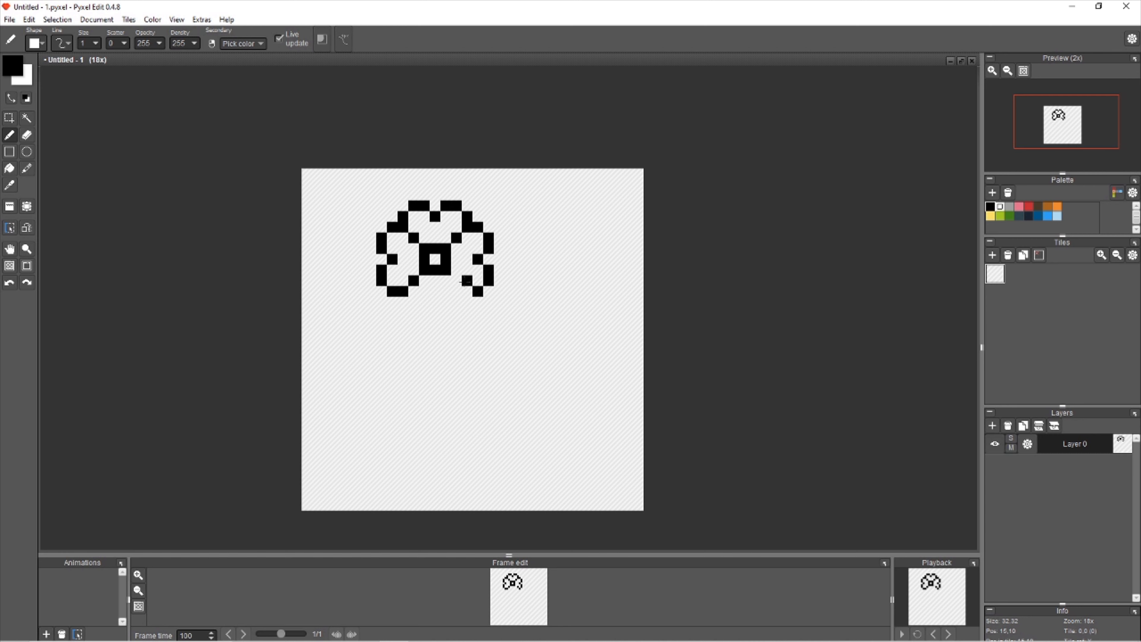
Outline the lower petal in black with a notch in its lower edge, closing the flower head.
{"action": "left_click", "coordinate": [457, 281]}
{"action": "left_click", "coordinate": [435, 291]}
{"action": "left_click", "coordinate": [402, 300]}
{"action": "left_click_drag", "start_coordinate": [413, 315], "coordinate": [425, 314]}
{"action": "left_click", "coordinate": [435, 302]}
{"action": "left_click_drag", "start_coordinate": [446, 314], "coordinate": [457, 314]}
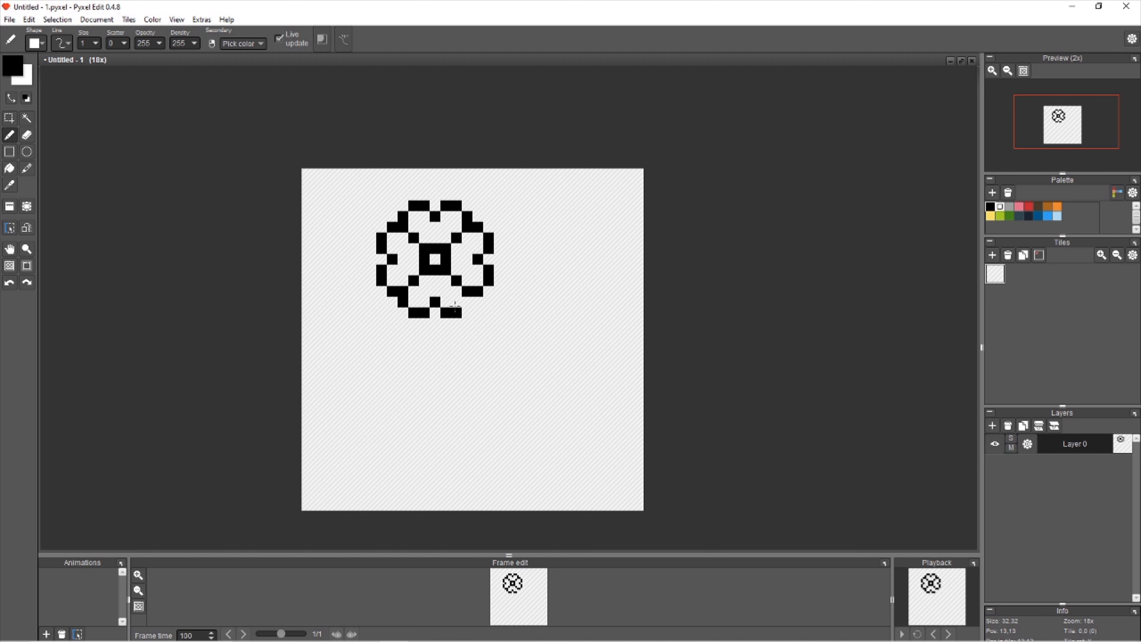
{"action": "left_click", "coordinate": [468, 301]}
{"action": "left_click_drag", "start_coordinate": [406, 327], "coordinate": [424, 335]}
{"action": "key", "text": "ctrl+z"}
{"action": "key", "text": "ctrl+z"}
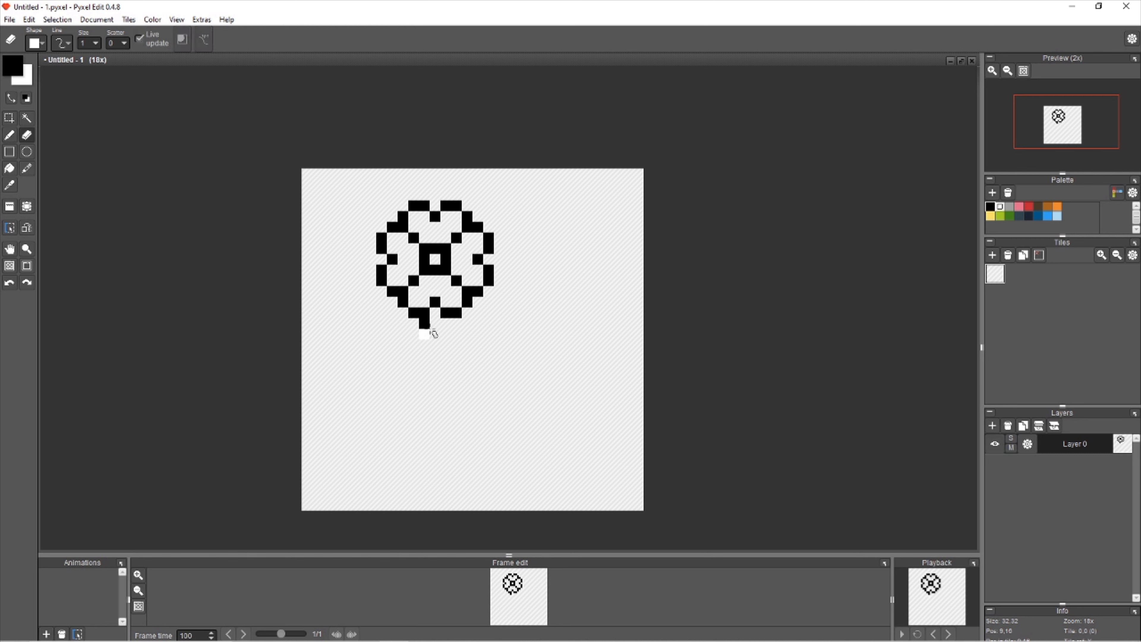
Draw the stem as two parallel black vertical lines one pixel apart, running down from the lower petal and closed at the base.
{"action": "mouse_move", "coordinate": [423, 327]}
{"action": "left_mouse_down"}
{"action": "mouse_move", "coordinate": [424, 347]}
{"action": "mouse_move", "coordinate": [446, 337]}
{"action": "mouse_move", "coordinate": [446, 430]}
{"action": "left_mouse_up"}
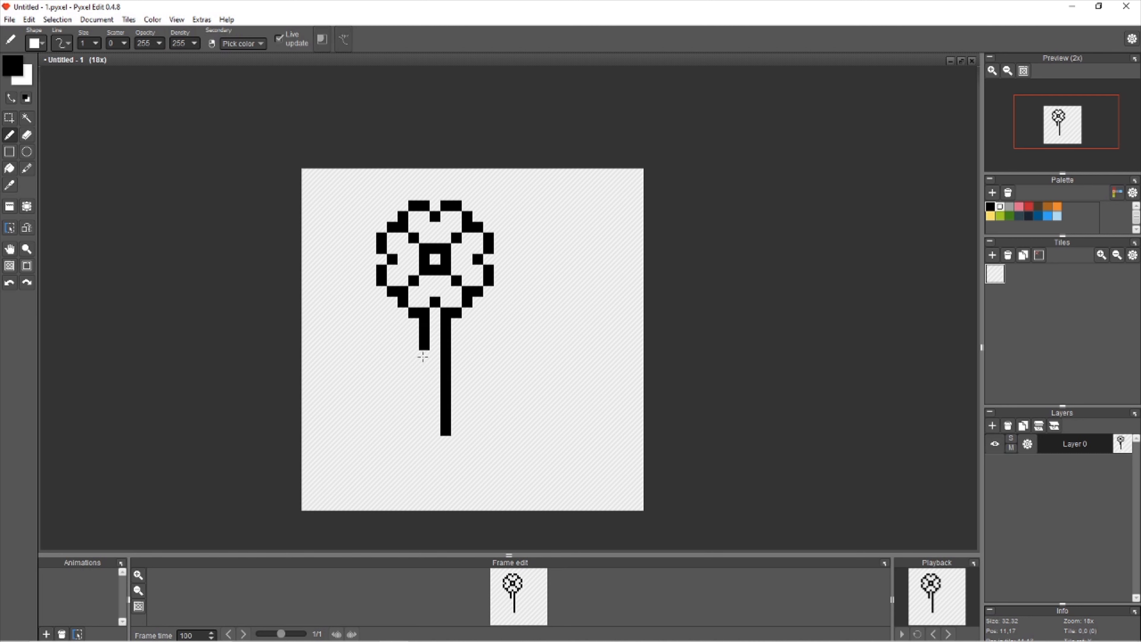
{"action": "left_click_drag", "start_coordinate": [424, 351], "coordinate": [425, 442]}
{"action": "left_click", "coordinate": [444, 437]}
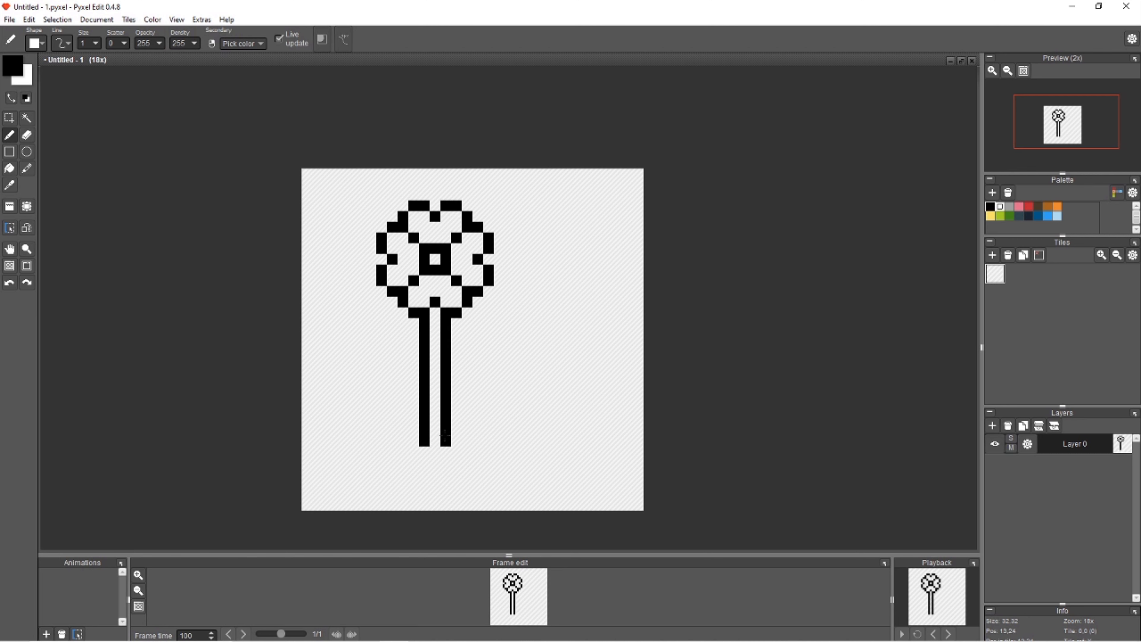
{"action": "key", "text": "m"}
{"action": "left_click_drag", "start_coordinate": [363, 182], "coordinate": [536, 402]}
{"action": "left_click", "coordinate": [571, 418]}
{"action": "key", "text": "b"}
{"action": "left_click_drag", "start_coordinate": [445, 452], "coordinate": [424, 462]}
{"action": "left_click", "coordinate": [435, 462]}
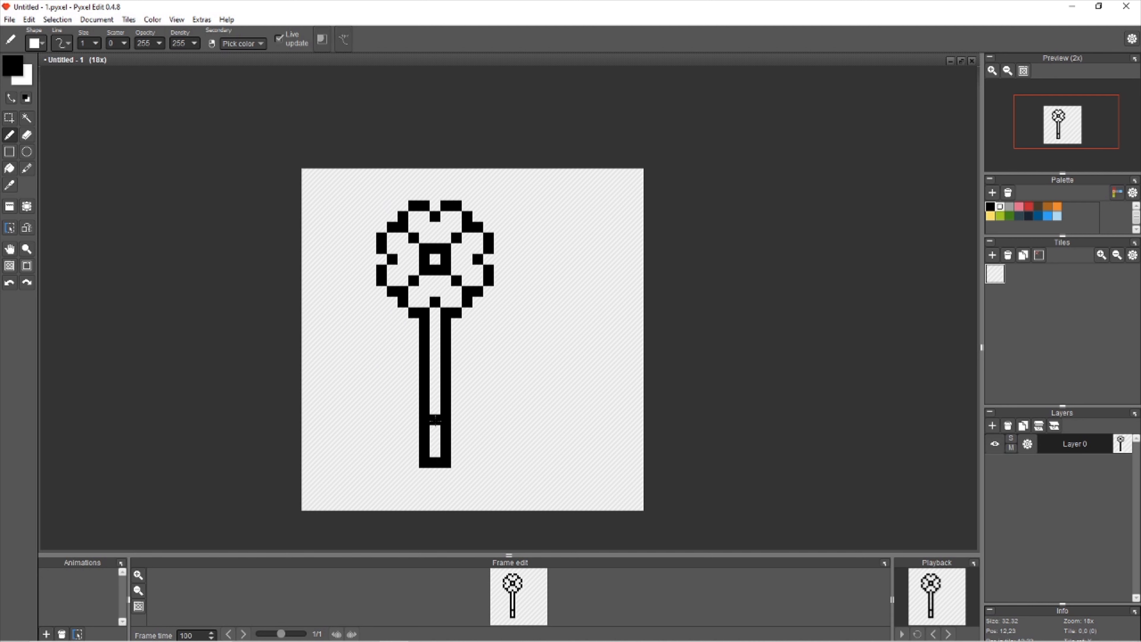
Outline a slanted black leaf rising outward from the right side of the stem near its base.
{"action": "key", "text": "m"}
{"action": "key", "text": "b"}
{"action": "mouse_move", "coordinate": [457, 441]}
{"action": "left_mouse_down"}
{"action": "mouse_move", "coordinate": [483, 394]}
{"action": "mouse_move", "coordinate": [499, 389]}
{"action": "left_mouse_up"}
{"action": "left_click", "coordinate": [457, 420]}
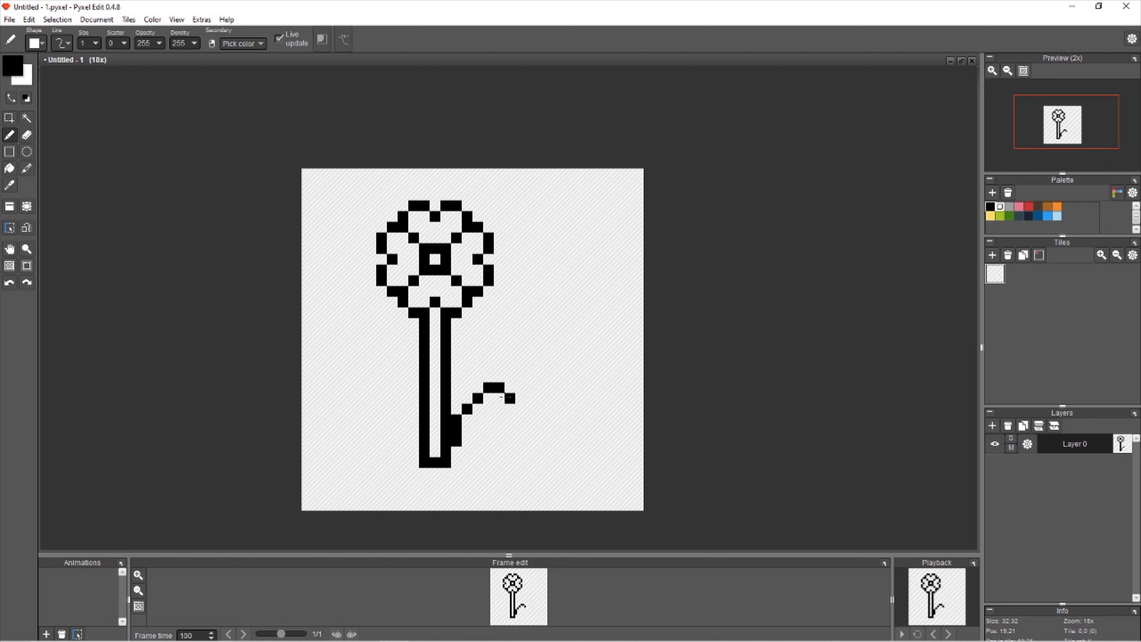
{"action": "left_click", "coordinate": [499, 398]}
{"action": "left_click_drag", "start_coordinate": [498, 409], "coordinate": [468, 441]}
{"action": "key", "text": "m"}
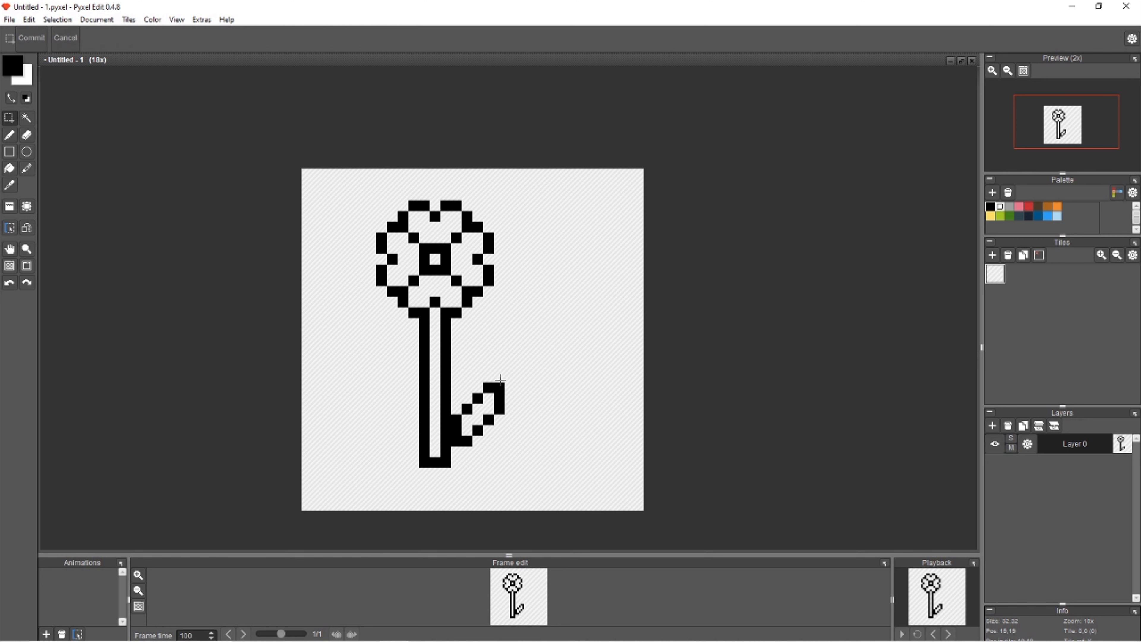
Outline a second slanted black leaf rising outward from the left side of the stem's base.
{"action": "key", "text": "b"}
{"action": "left_click", "coordinate": [411, 462]}
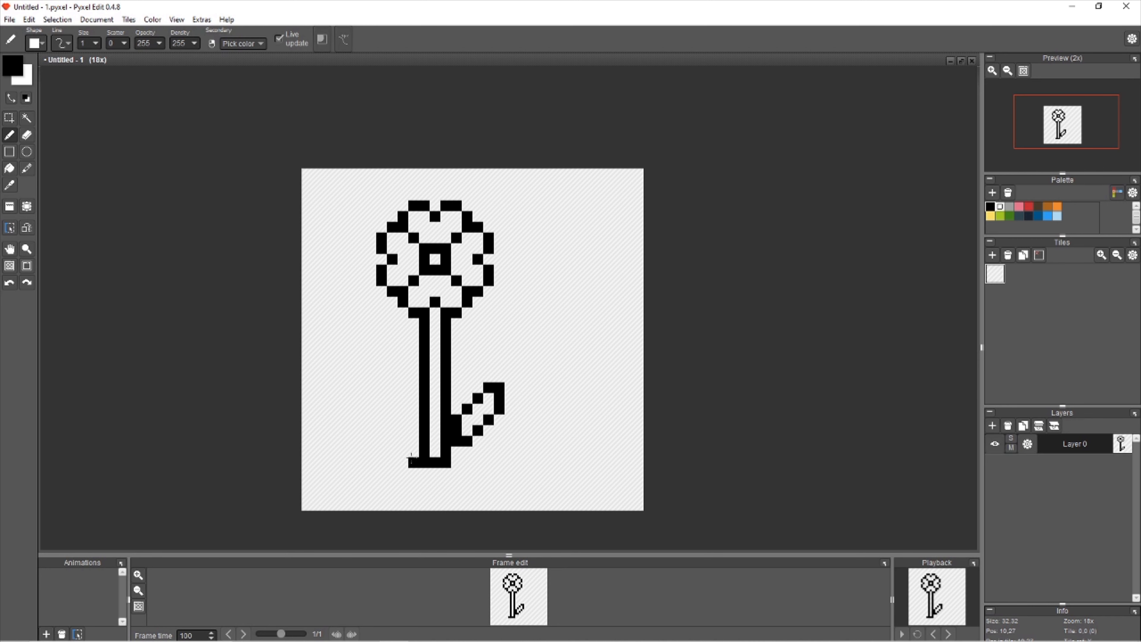
{"action": "left_click", "coordinate": [413, 451]}
{"action": "left_click", "coordinate": [403, 462]}
{"action": "left_click", "coordinate": [409, 441]}
{"action": "left_click", "coordinate": [403, 431]}
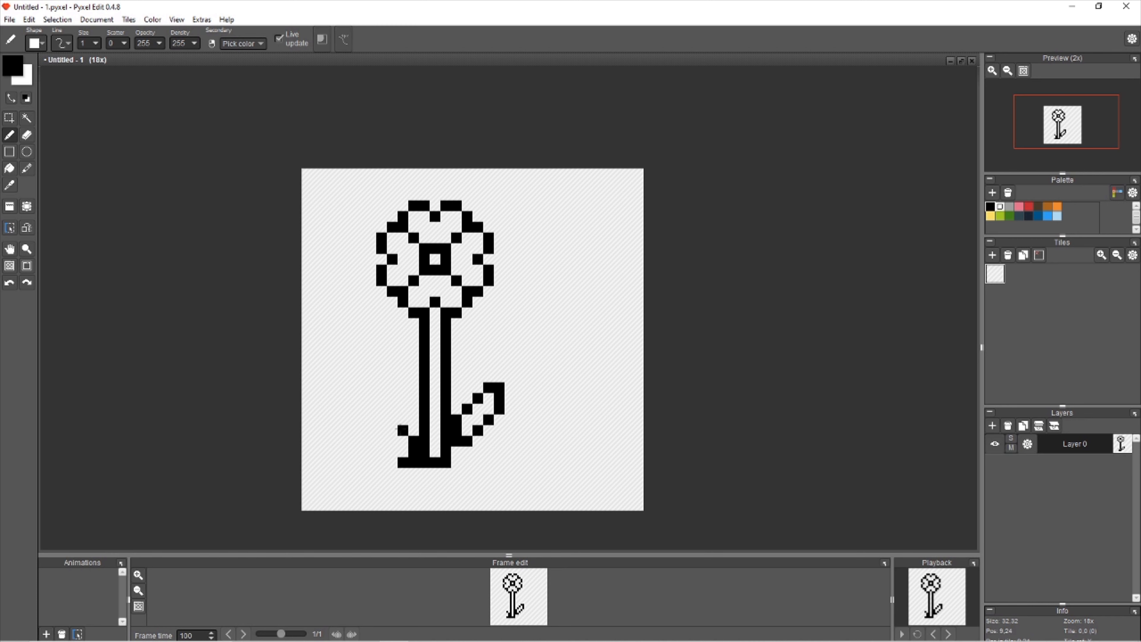
{"action": "left_click", "coordinate": [392, 419]}
{"action": "mouse_move", "coordinate": [381, 409]}
{"action": "left_mouse_down"}
{"action": "mouse_move", "coordinate": [371, 410]}
{"action": "mouse_move", "coordinate": [371, 432]}
{"action": "mouse_move", "coordinate": [392, 452]}
{"action": "left_mouse_up"}
Move each of the two leaves one pixel inward, toward the stem.
{"action": "key", "text": "m"}
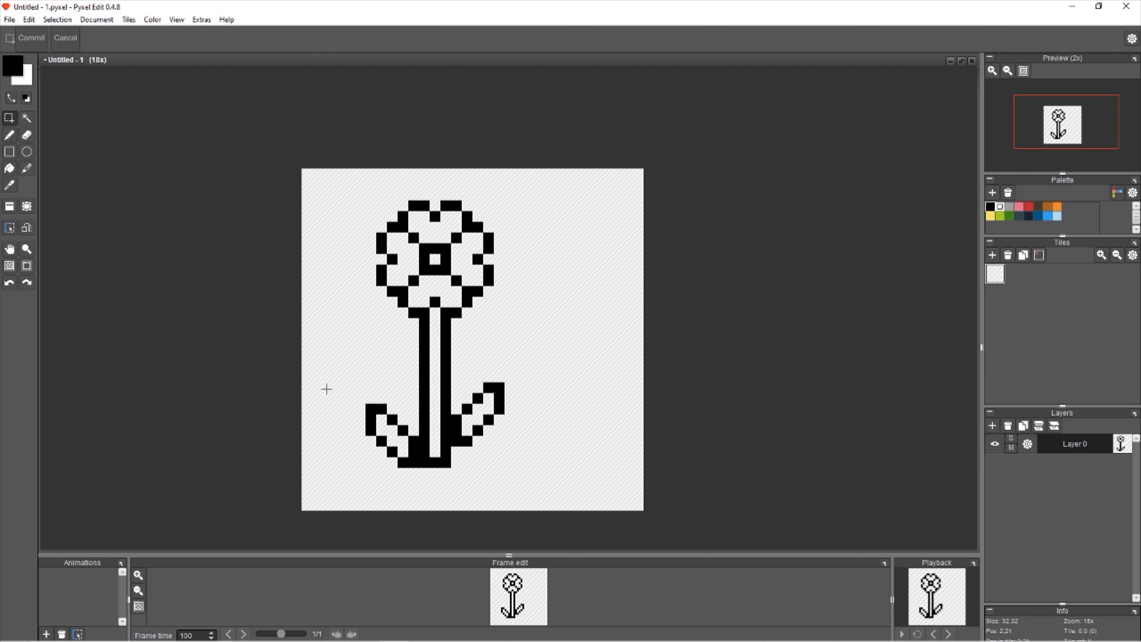
{"action": "left_click_drag", "start_coordinate": [323, 383], "coordinate": [419, 479]}
{"action": "left_click_drag", "start_coordinate": [399, 439], "coordinate": [401, 445]}
{"action": "left_click", "coordinate": [490, 425]}
{"action": "left_click_drag", "start_coordinate": [536, 354], "coordinate": [453, 446]}
{"action": "key", "text": "Left"}
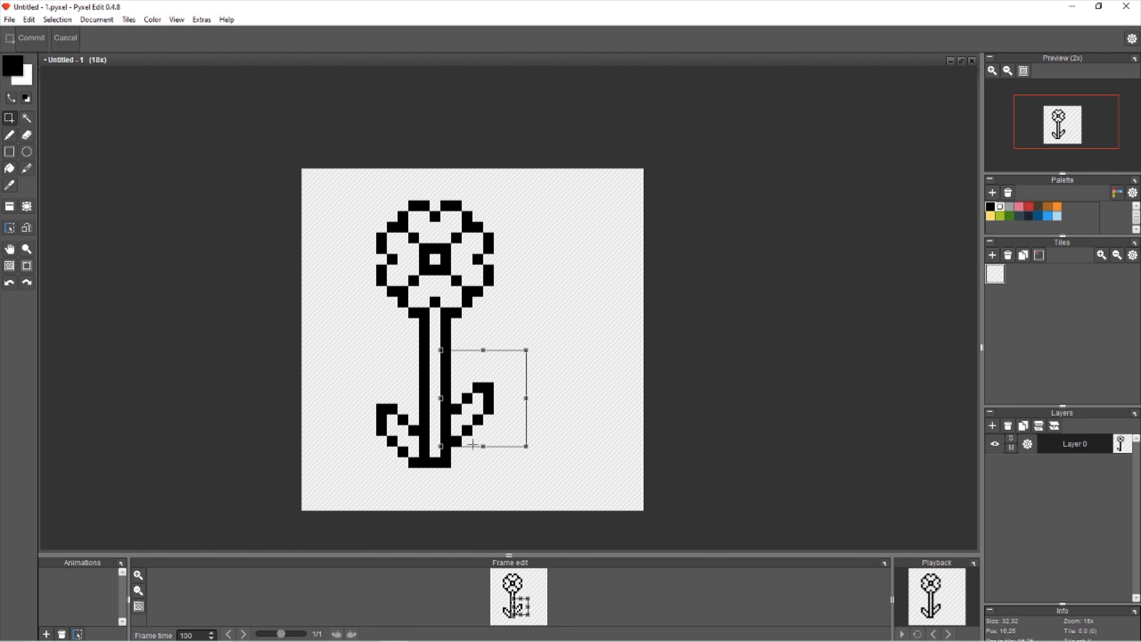
{"action": "left_click", "coordinate": [560, 424]}
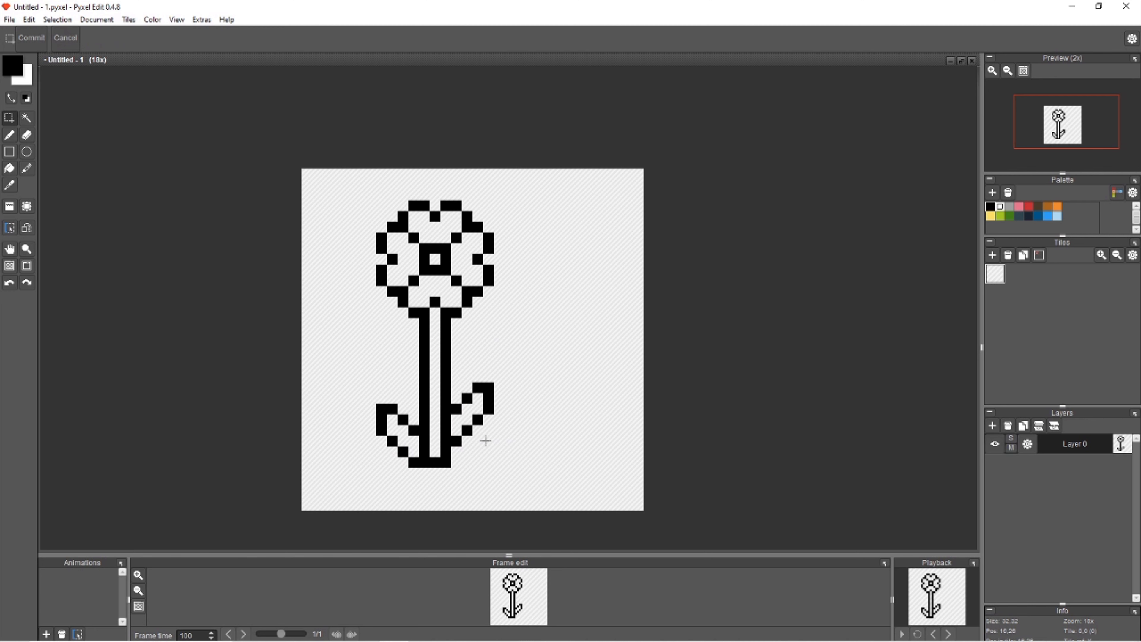
Move the whole flower 3 pixels right and 1 pixel down to centre it on the canvas.
{"action": "key", "text": "b"}
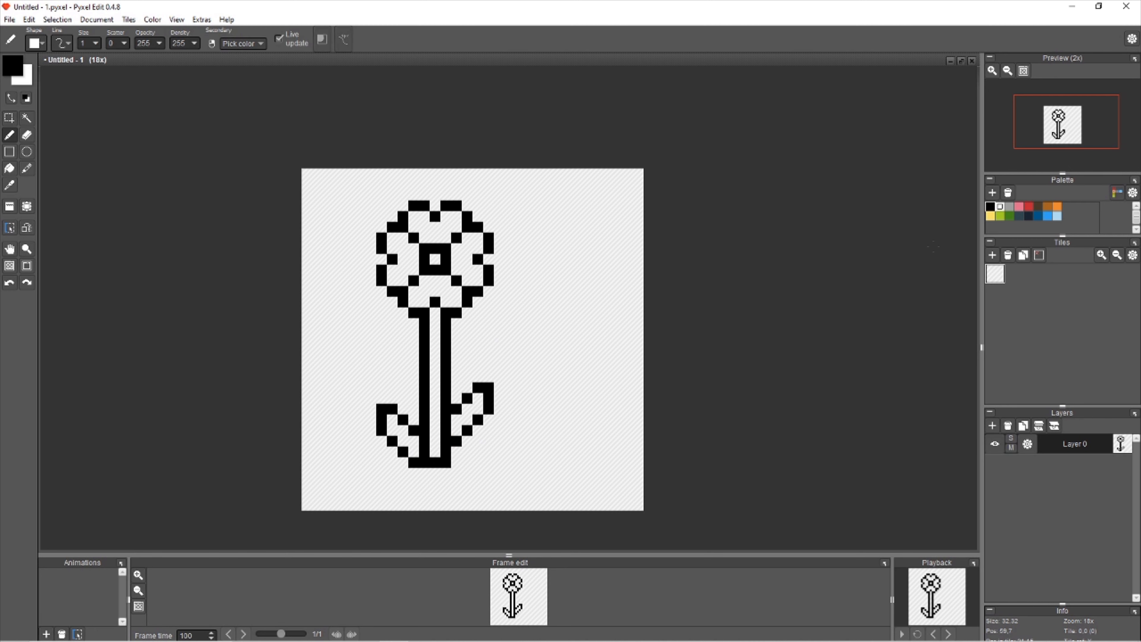
{"action": "key", "text": "s"}
{"action": "left_click_drag", "start_coordinate": [542, 184], "coordinate": [338, 485]}
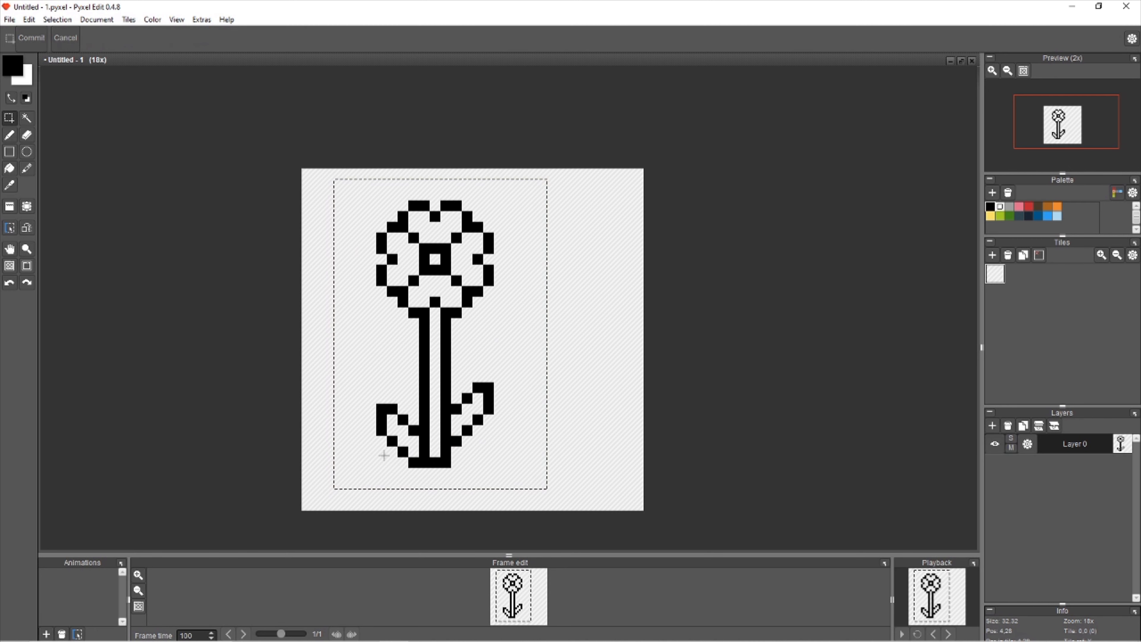
{"action": "left_click_drag", "start_coordinate": [450, 422], "coordinate": [495, 447]}
{"action": "left_click", "coordinate": [613, 413]}
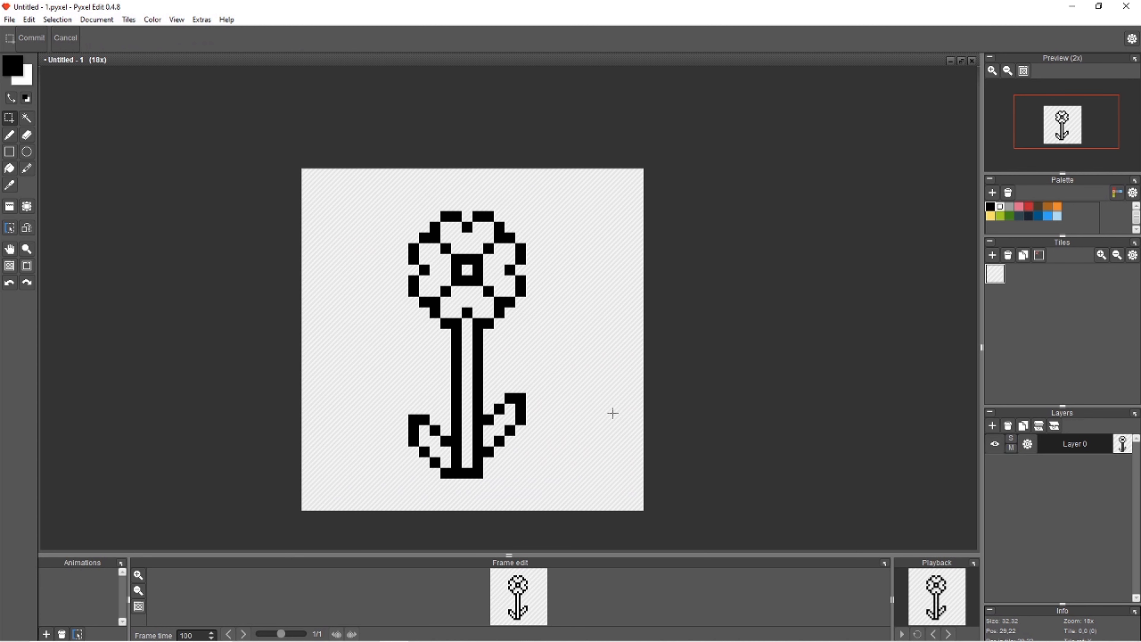
Paint 2 by 2 pixel colour swatches in green, red and yellow on the empty canvas beside the flower.
{"action": "key", "text": "b"}
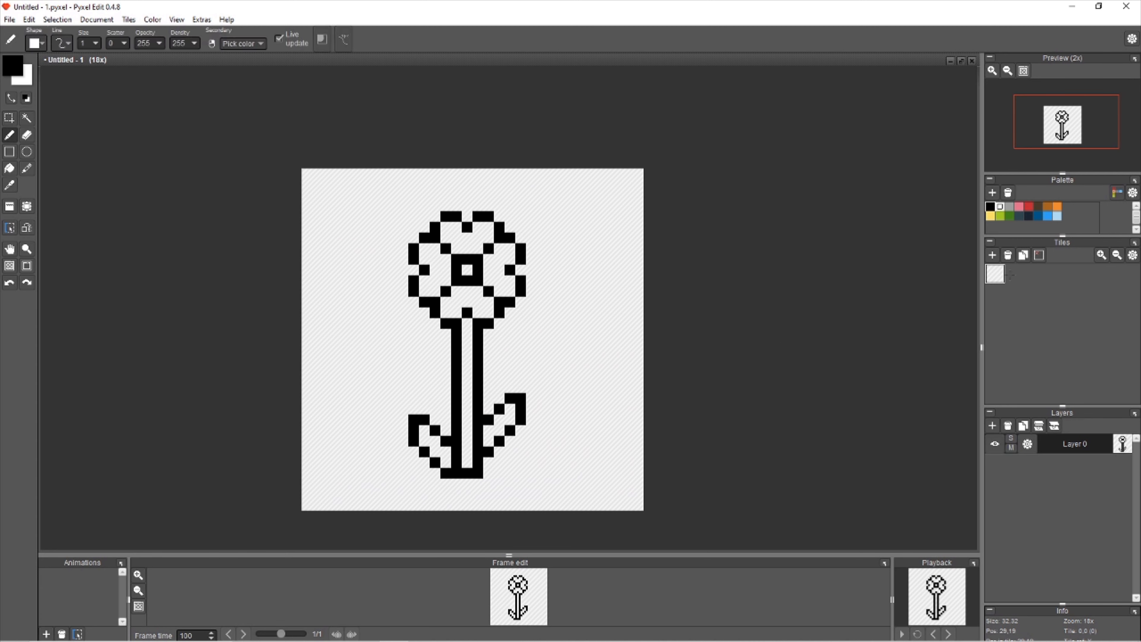
{"action": "left_click", "coordinate": [1009, 216]}
{"action": "left_click_drag", "start_coordinate": [543, 334], "coordinate": [584, 334]}
{"action": "left_click", "coordinate": [553, 344]}
{"action": "left_click", "coordinate": [1029, 206]}
{"action": "left_click", "coordinate": [585, 345]}
{"action": "left_click", "coordinate": [596, 345]}
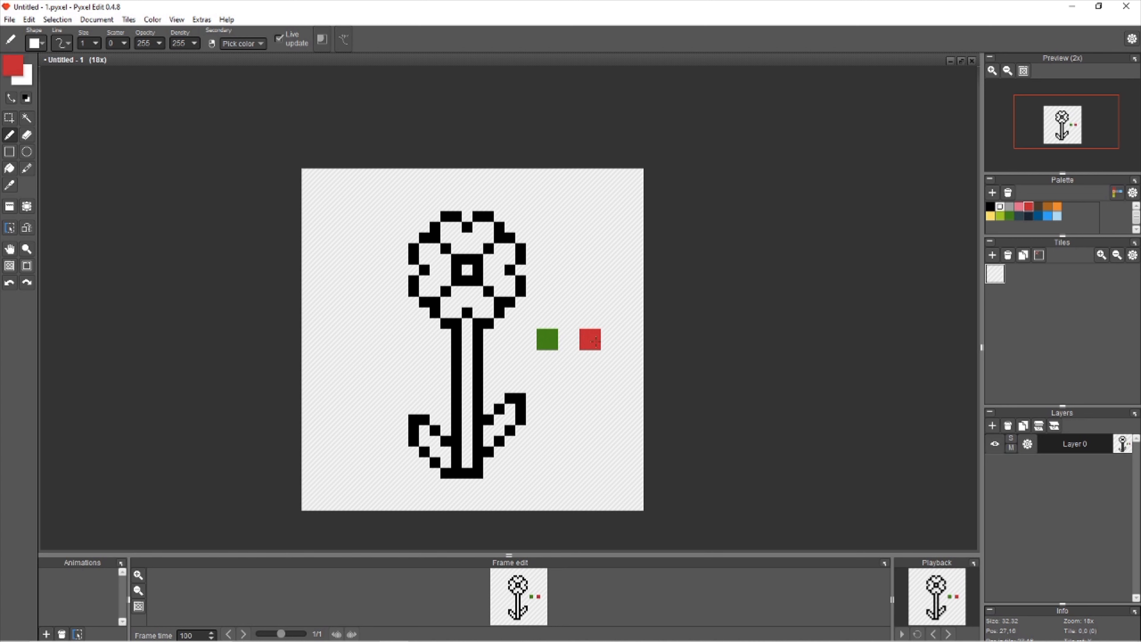
{"action": "left_click", "coordinate": [991, 216]}
{"action": "mouse_move", "coordinate": [596, 300]}
{"action": "left_mouse_down"}
{"action": "mouse_move", "coordinate": [583, 311]}
{"action": "mouse_move", "coordinate": [586, 300]}
{"action": "mouse_move", "coordinate": [593, 309]}
{"action": "left_mouse_up"}
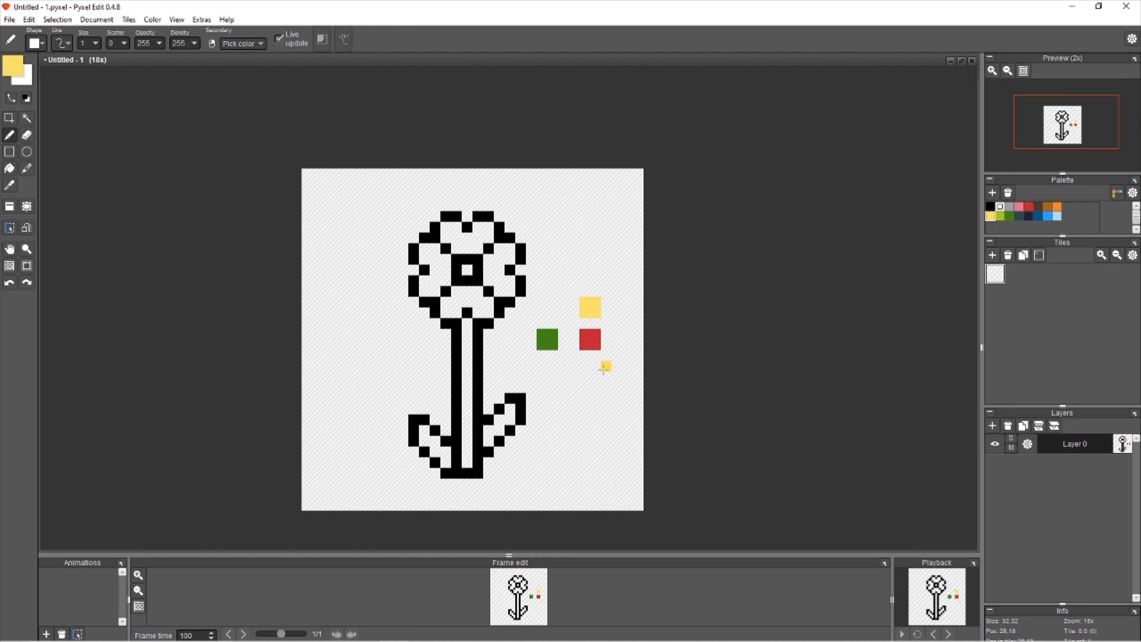
Sample the green swatch and fill the stem and both leaves with it.
{"action": "key", "text": "i"}
{"action": "left_click", "coordinate": [551, 339]}
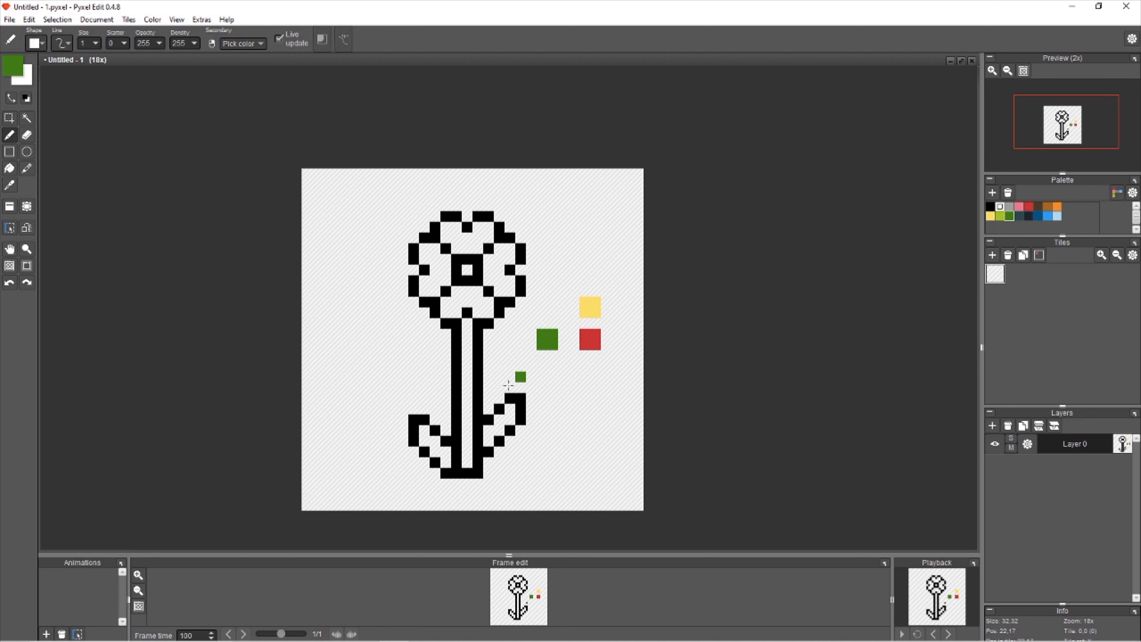
{"action": "key", "text": "f"}
{"action": "left_click", "coordinate": [470, 341]}
{"action": "left_click", "coordinate": [505, 411]}
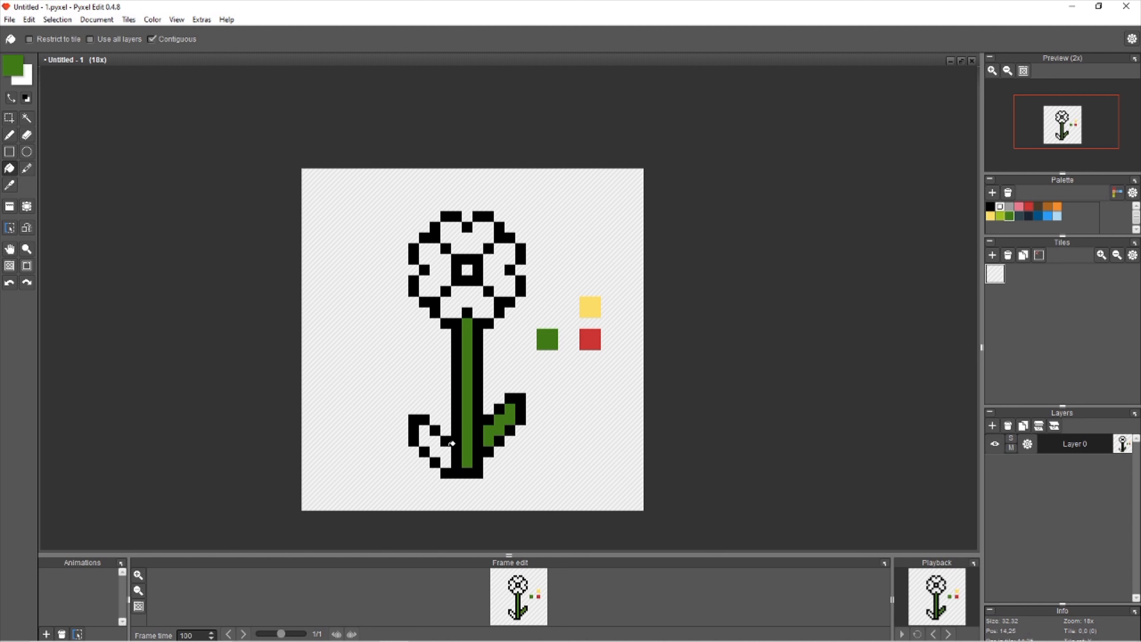
{"action": "left_click", "coordinate": [439, 443]}
Sample the red swatch and fill all four petals with it.
{"action": "key", "text": "b"}
{"action": "key", "text": "i"}
{"action": "left_click", "coordinate": [585, 344]}
{"action": "key", "text": "f"}
{"action": "left_click", "coordinate": [499, 270]}
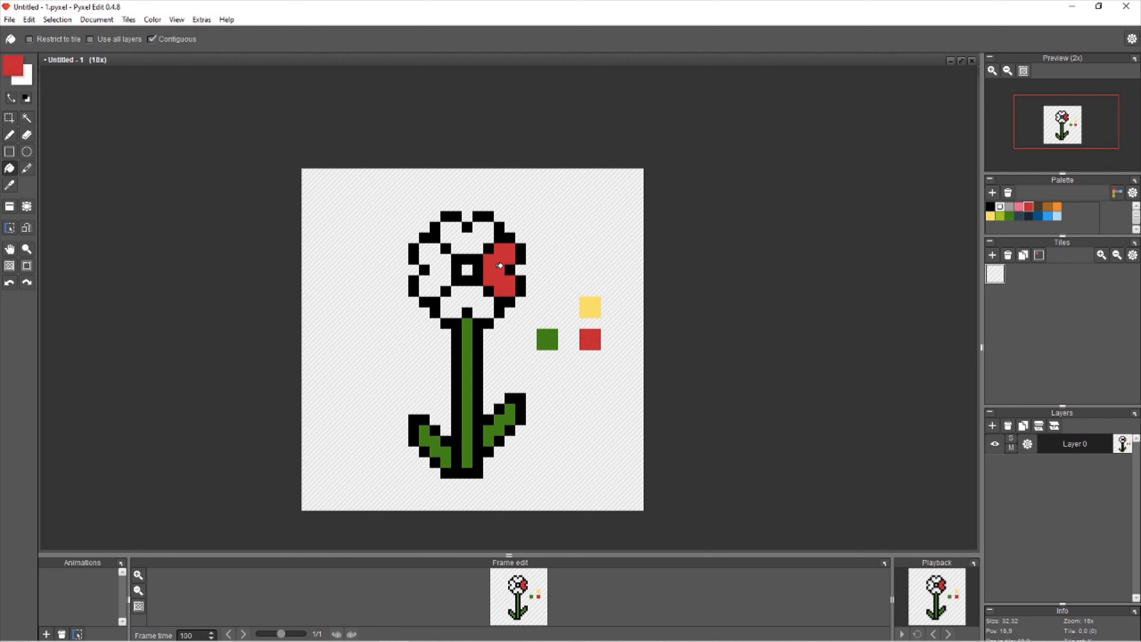
{"action": "left_click", "coordinate": [468, 236]}
{"action": "left_click", "coordinate": [425, 270]}
{"action": "left_click", "coordinate": [430, 277]}
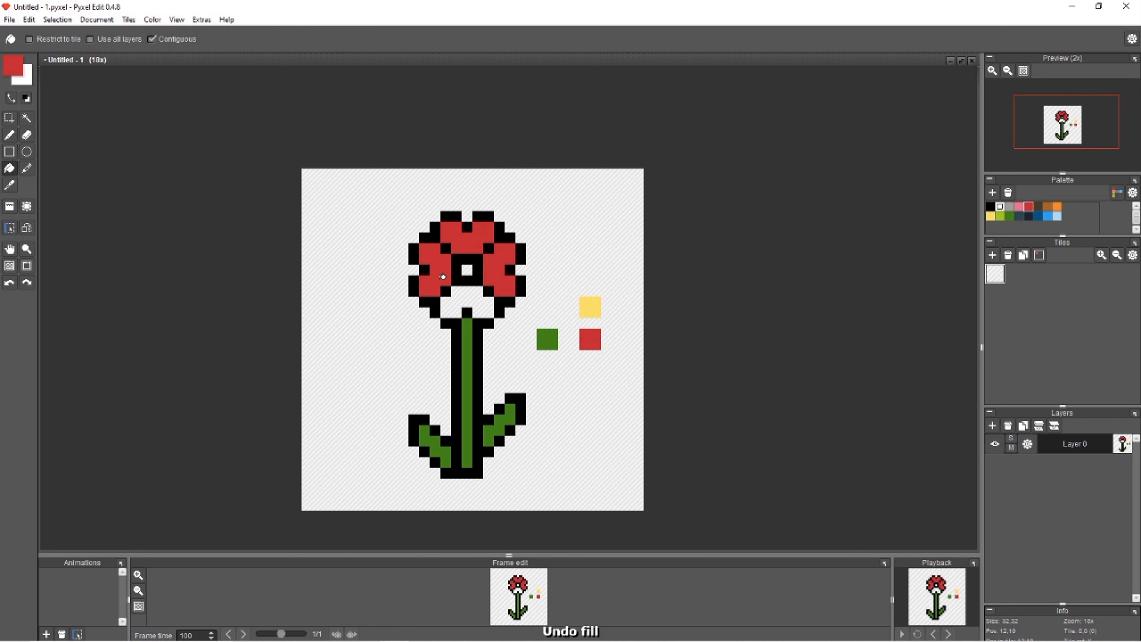
{"action": "left_click", "coordinate": [467, 305]}
Sample the yellow swatch and paint the flower's middle pixel with it.
{"action": "key", "text": "i"}
{"action": "left_click", "coordinate": [589, 307]}
{"action": "key", "text": "f"}
{"action": "key", "text": "b"}
{"action": "left_click", "coordinate": [467, 270]}
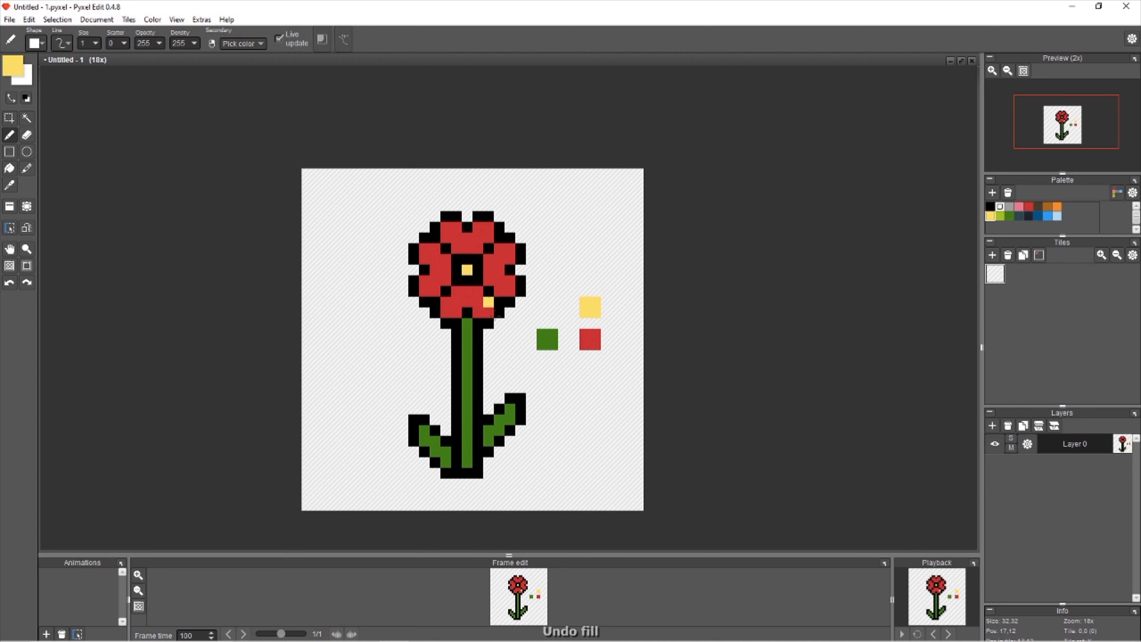
Extend the yellow centre into a plus shape by painting the four pixels adjoining the middle one.
{"action": "scroll", "coordinate": [497, 335], "scroll_direction": "down", "scroll_amount": 5}
{"action": "scroll", "coordinate": [546, 349], "scroll_direction": "down", "scroll_amount": 1}
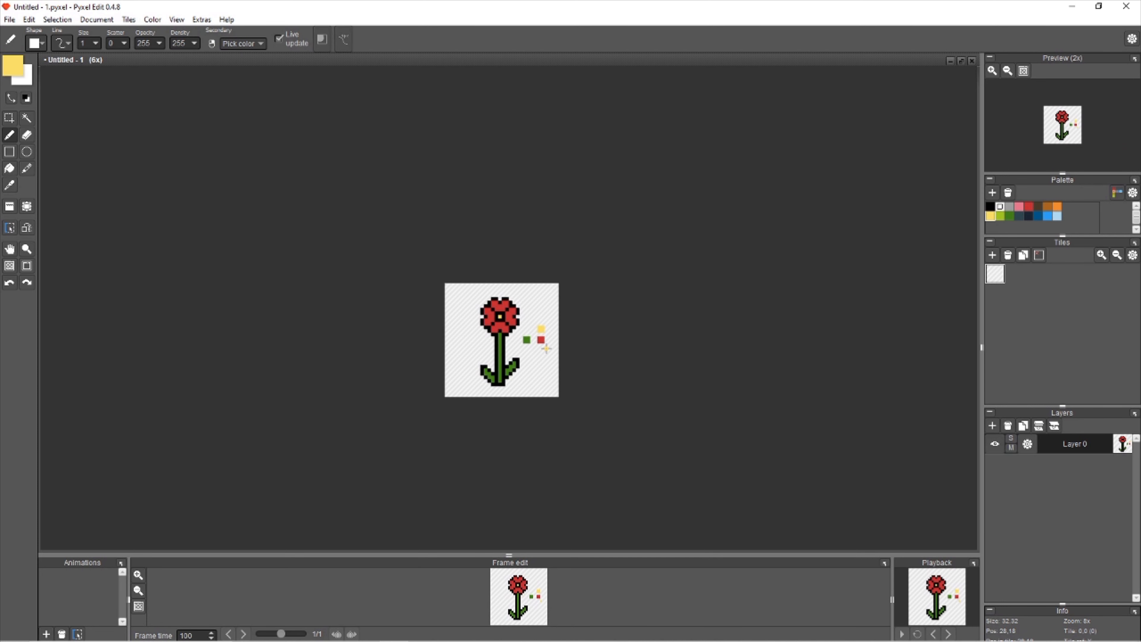
{"action": "scroll", "coordinate": [539, 347], "scroll_direction": "up", "scroll_amount": 3}
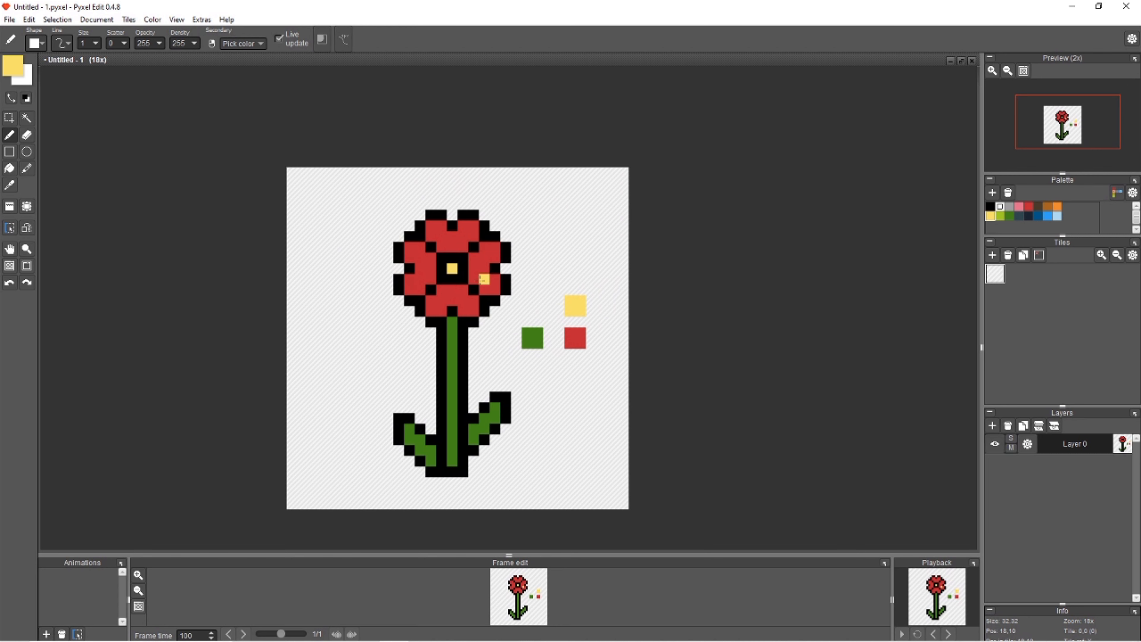
{"action": "left_click", "coordinate": [451, 257]}
{"action": "left_click", "coordinate": [441, 269]}
{"action": "left_click", "coordinate": [462, 269]}
{"action": "left_click", "coordinate": [452, 279]}
Sample black from the outline and add black pixels around the outer tips of the yellow plus.
{"action": "key", "text": "i"}
{"action": "left_click", "coordinate": [461, 258]}
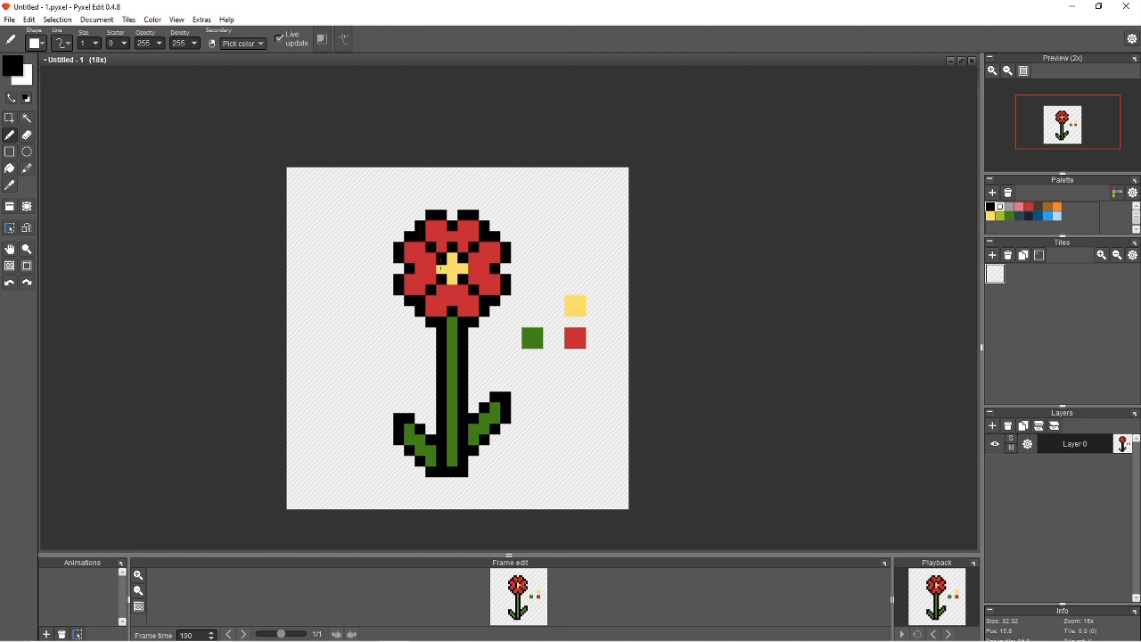
{"action": "left_click_drag", "start_coordinate": [449, 290], "coordinate": [473, 270]}
Collapse the preview and view the finished flower at 1x zoom.
{"action": "left_click", "coordinate": [990, 58]}
{"action": "scroll", "coordinate": [587, 249], "scroll_direction": "down", "scroll_amount": 8}
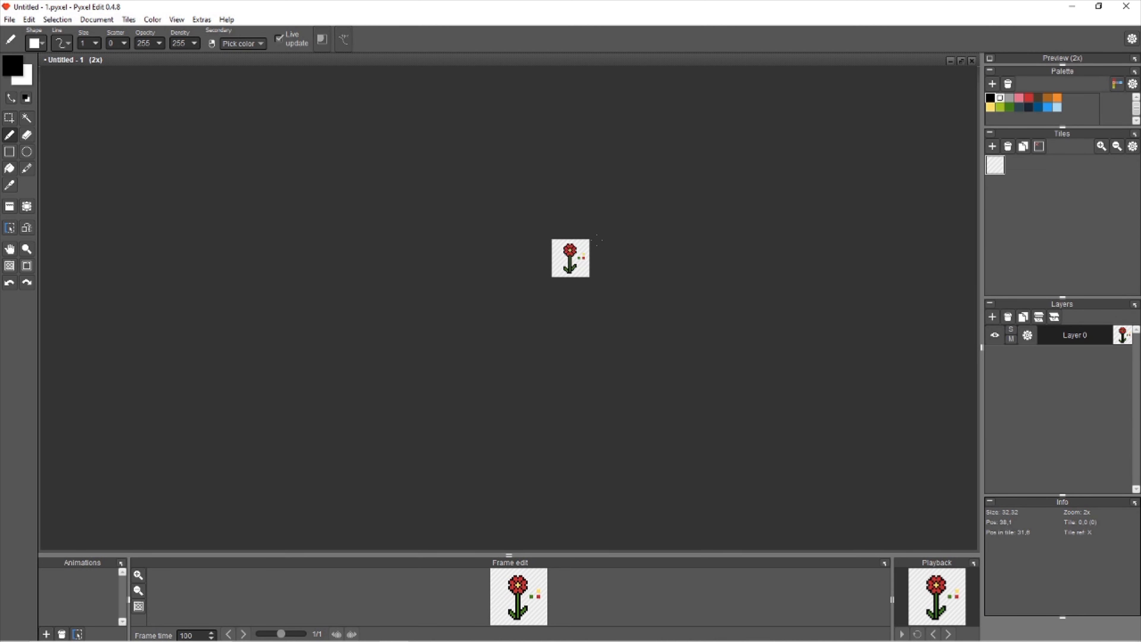
{"action": "key", "text": "space"}
{"action": "left_click_drag", "start_coordinate": [589, 253], "coordinate": [420, 259]}
{"action": "scroll", "coordinate": [428, 284], "scroll_direction": "down", "scroll_amount": 1}
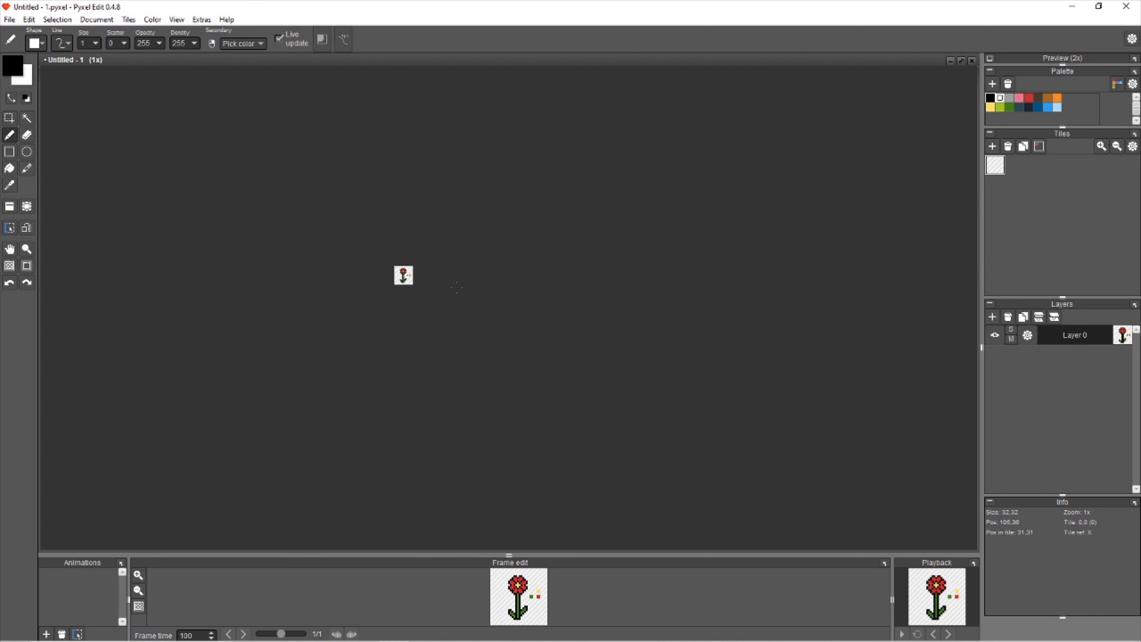
Enlarge the flower to 18x zoom and sample the green swatch as the drawing colour.
{"action": "scroll", "coordinate": [421, 274], "scroll_direction": "up", "scroll_amount": 8}
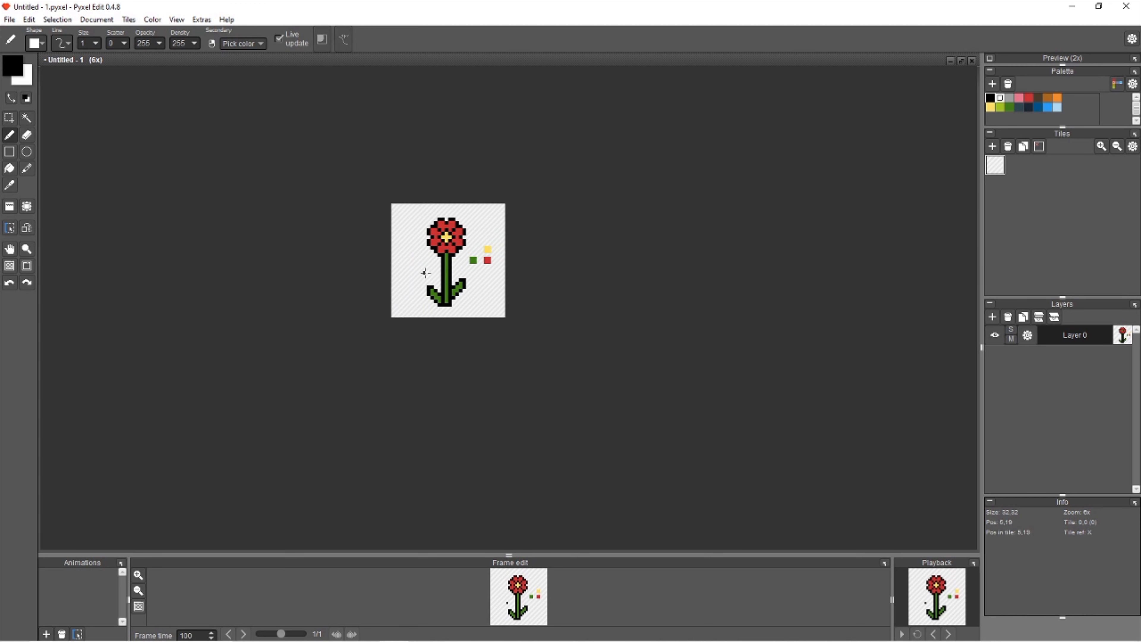
{"action": "key", "text": "space"}
{"action": "left_click_drag", "start_coordinate": [555, 257], "coordinate": [399, 351]}
{"action": "scroll", "coordinate": [395, 352], "scroll_direction": "down", "scroll_amount": 1}
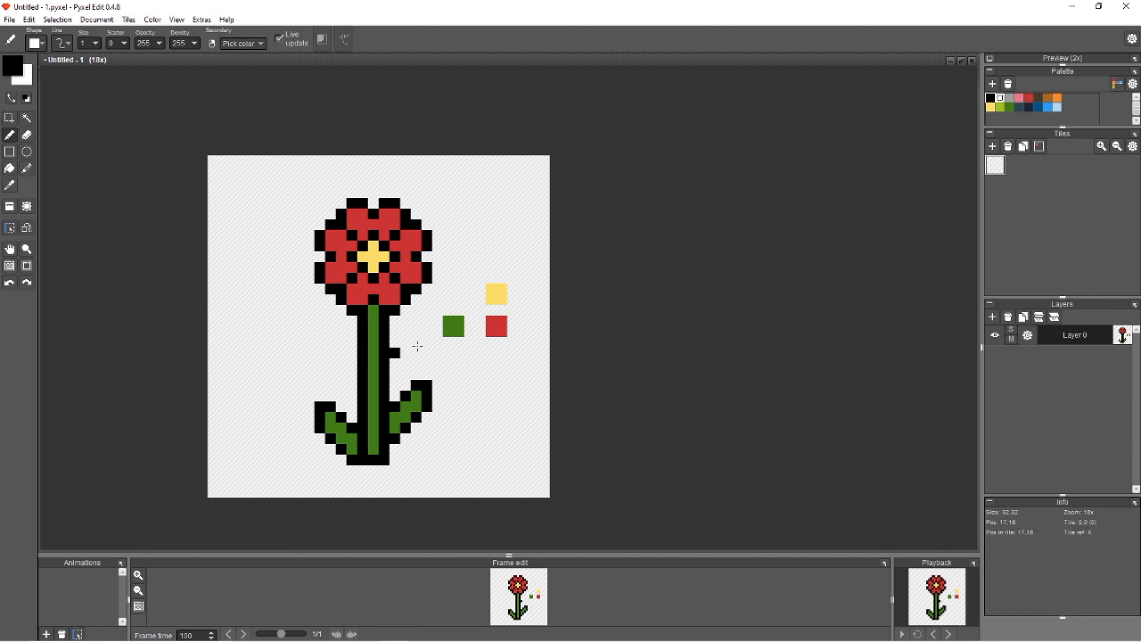
{"action": "left_click", "coordinate": [458, 310]}
{"action": "key", "text": "b"}
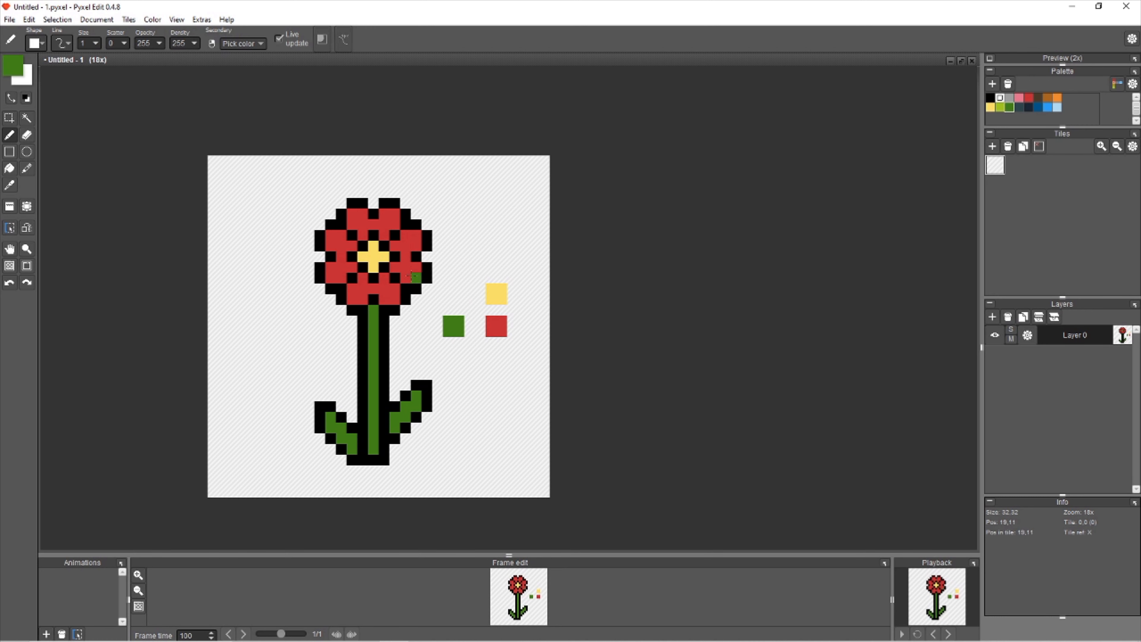
Sample the petal red, adjust it to a brighter, more saturated red and fill all the petals with it.
{"action": "right_click", "coordinate": [406, 250]}
{"action": "left_click", "coordinate": [17, 67]}
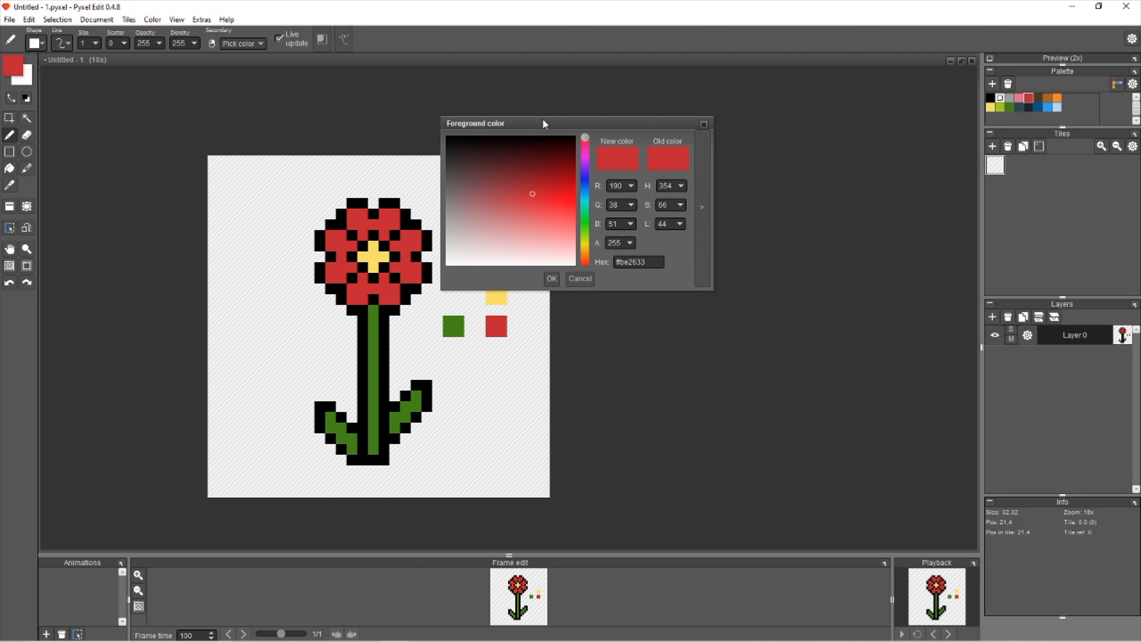
{"action": "left_click_drag", "start_coordinate": [544, 123], "coordinate": [532, 92]}
{"action": "left_click_drag", "start_coordinate": [532, 158], "coordinate": [543, 158]}
{"action": "left_click_drag", "start_coordinate": [669, 192], "coordinate": [670, 181]}
{"action": "left_click", "coordinate": [540, 247]}
{"action": "key", "text": "f"}
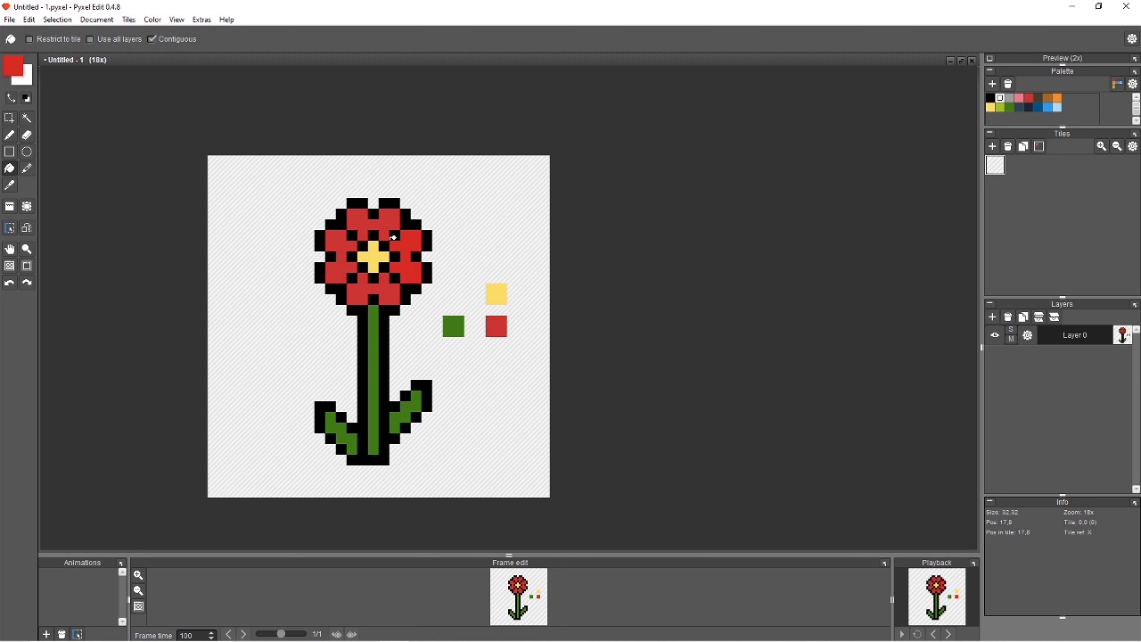
{"action": "key", "text": "b"}
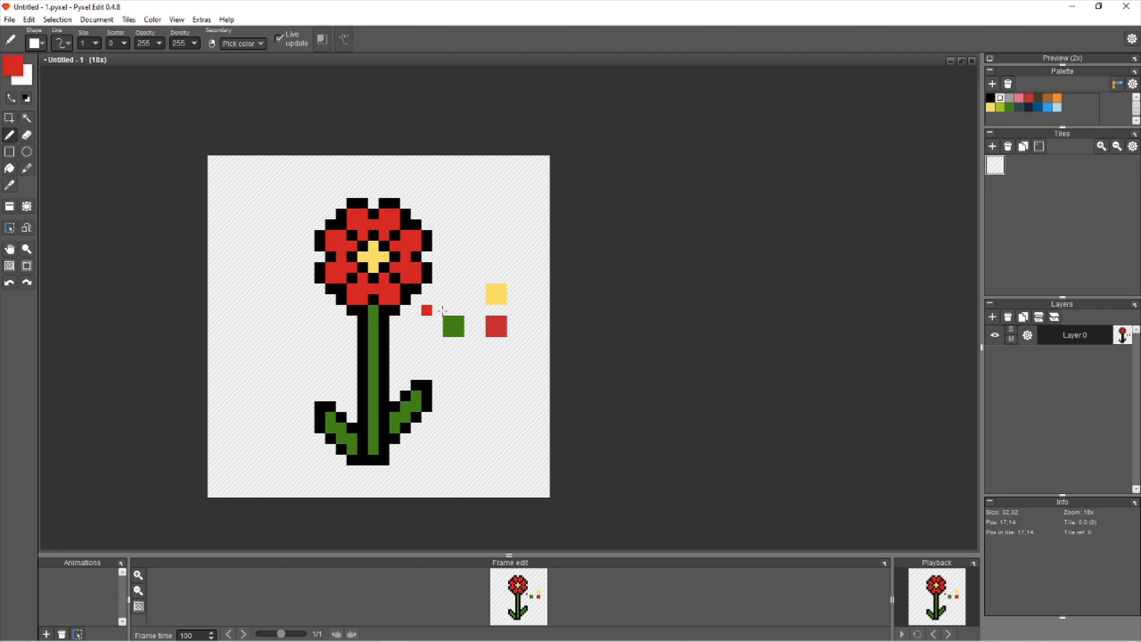
Sample the yellow of the flower's centre, change it to the deeper yellow #f5d620 and fill the centre plus with it.
{"action": "key", "text": "space"}
{"action": "mouse_move", "coordinate": [492, 268]}
{"action": "left_mouse_down"}
{"action": "mouse_move", "coordinate": [419, 270]}
{"action": "mouse_move", "coordinate": [390, 253]}
{"action": "mouse_move", "coordinate": [393, 221]}
{"action": "left_mouse_up"}
{"action": "key", "text": "space"}
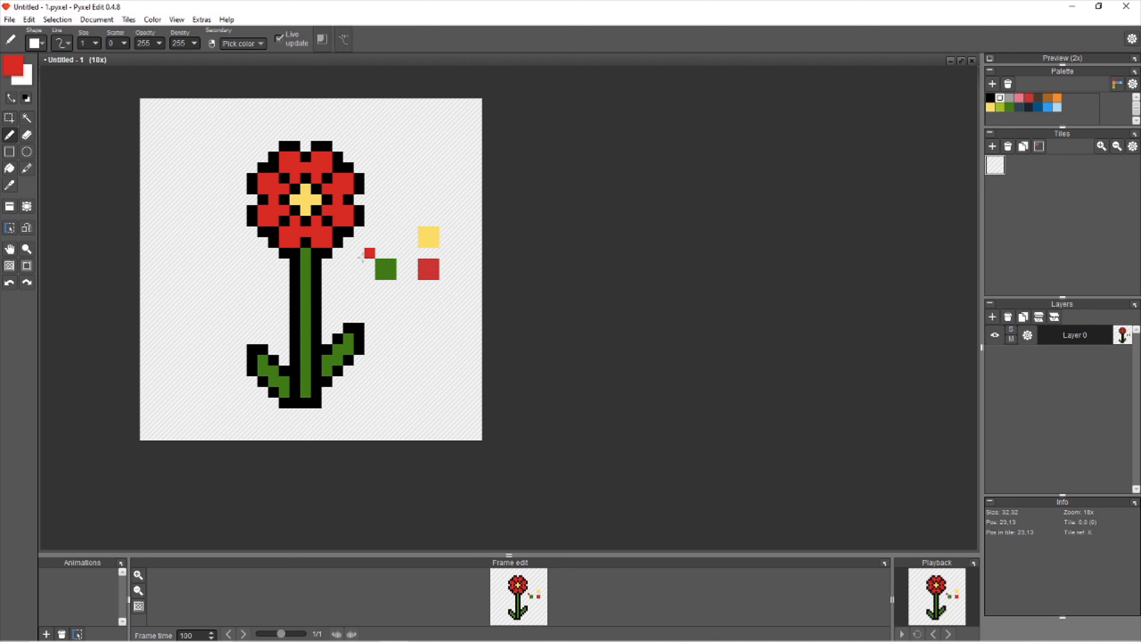
{"action": "left_click", "coordinate": [306, 199], "text": "alt"}
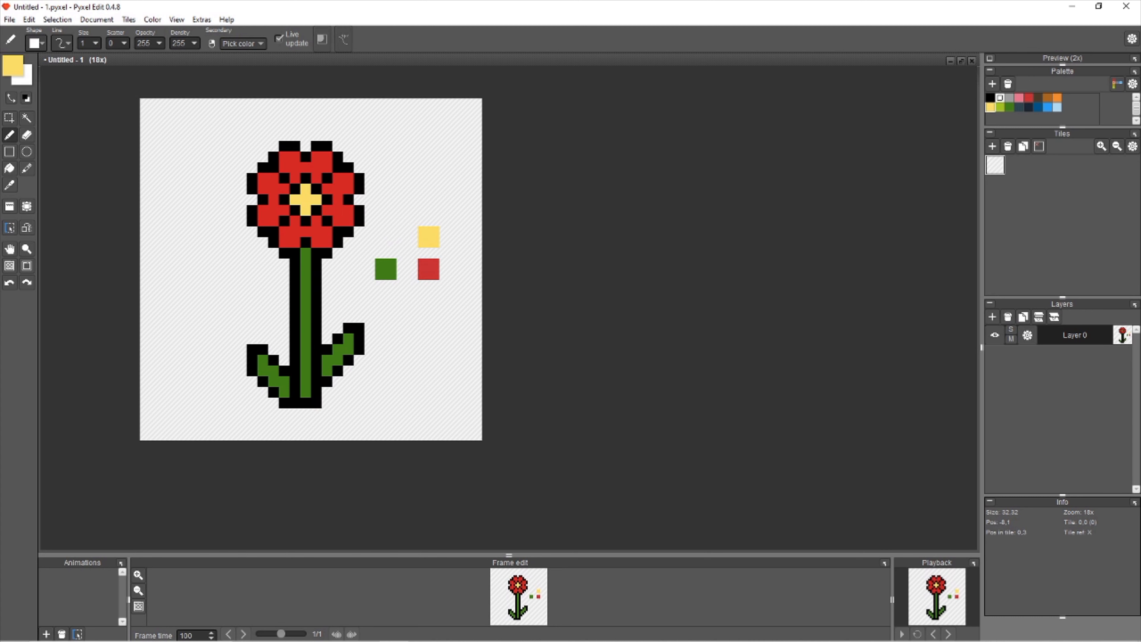
{"action": "left_click", "coordinate": [6, 66]}
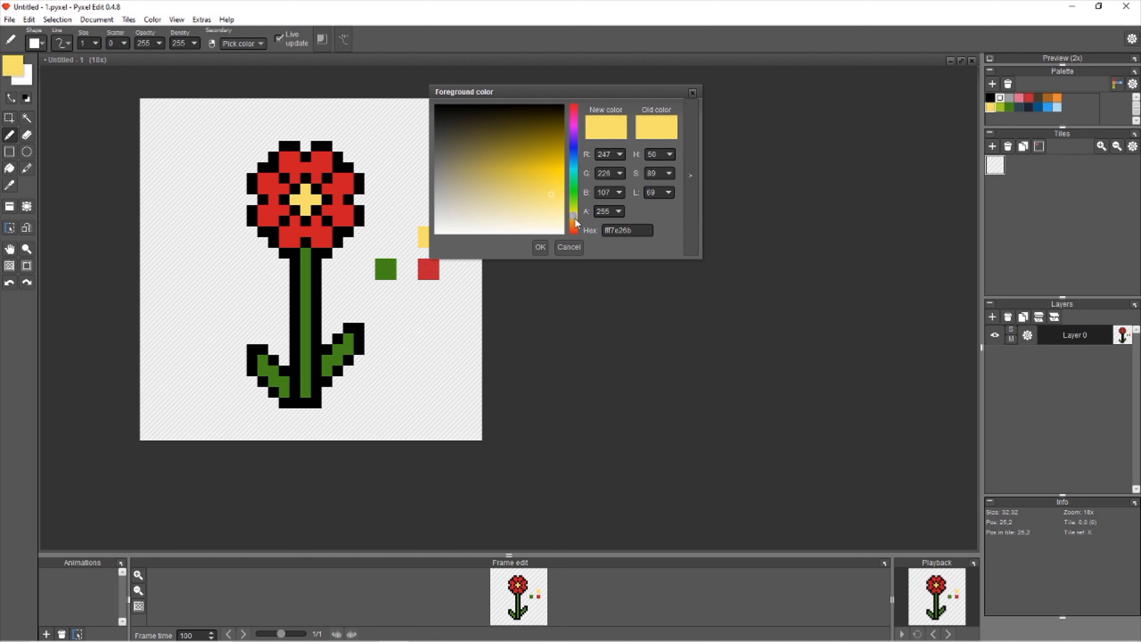
{"action": "mouse_move", "coordinate": [556, 192]}
{"action": "left_mouse_down"}
{"action": "mouse_move", "coordinate": [543, 176]}
{"action": "mouse_move", "coordinate": [555, 178]}
{"action": "left_mouse_up"}
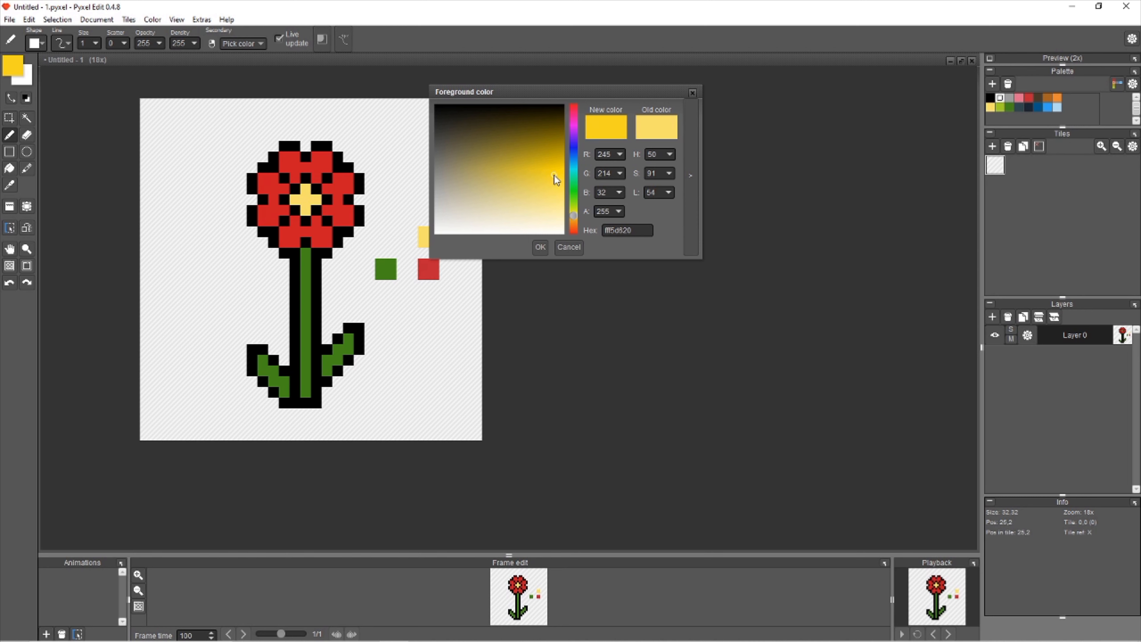
{"action": "left_click", "coordinate": [540, 247]}
{"action": "key", "text": "f"}
{"action": "left_click", "coordinate": [306, 201]}
Sample the green swatch and open the foreground colour for editing.
{"action": "key", "text": "s"}
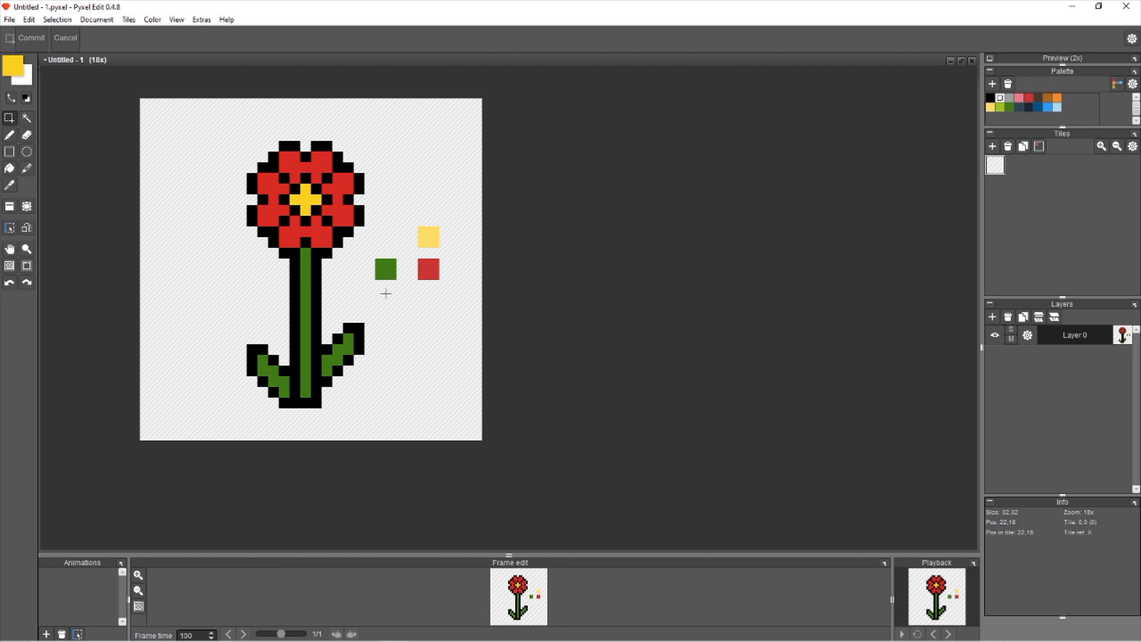
{"action": "key", "text": "b"}
{"action": "right_click", "coordinate": [393, 268]}
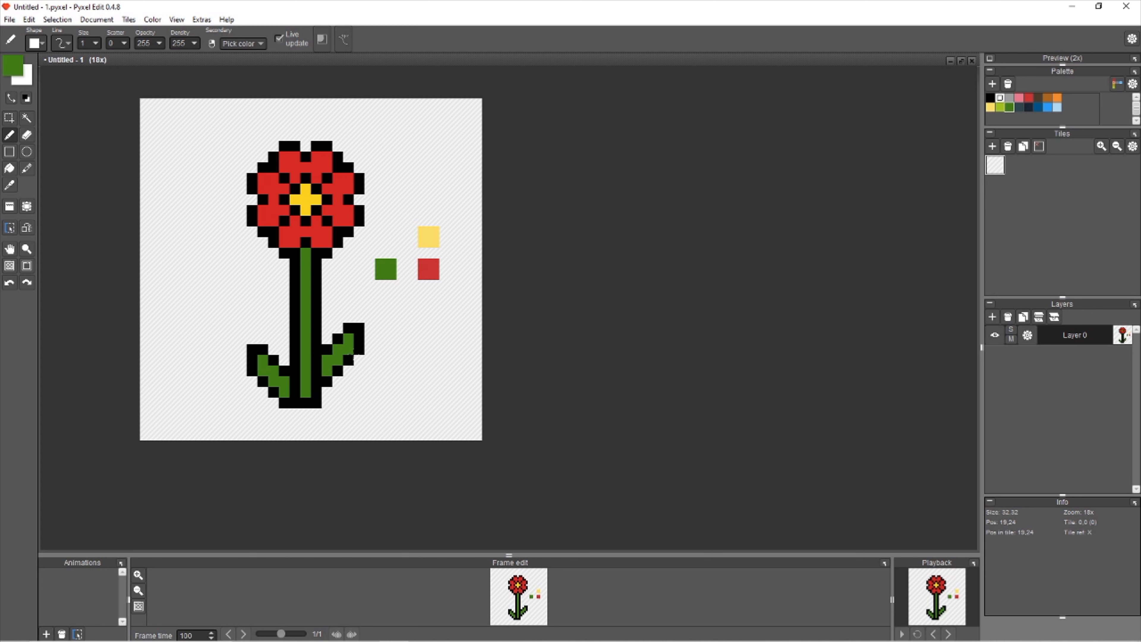
{"action": "key", "text": "m"}
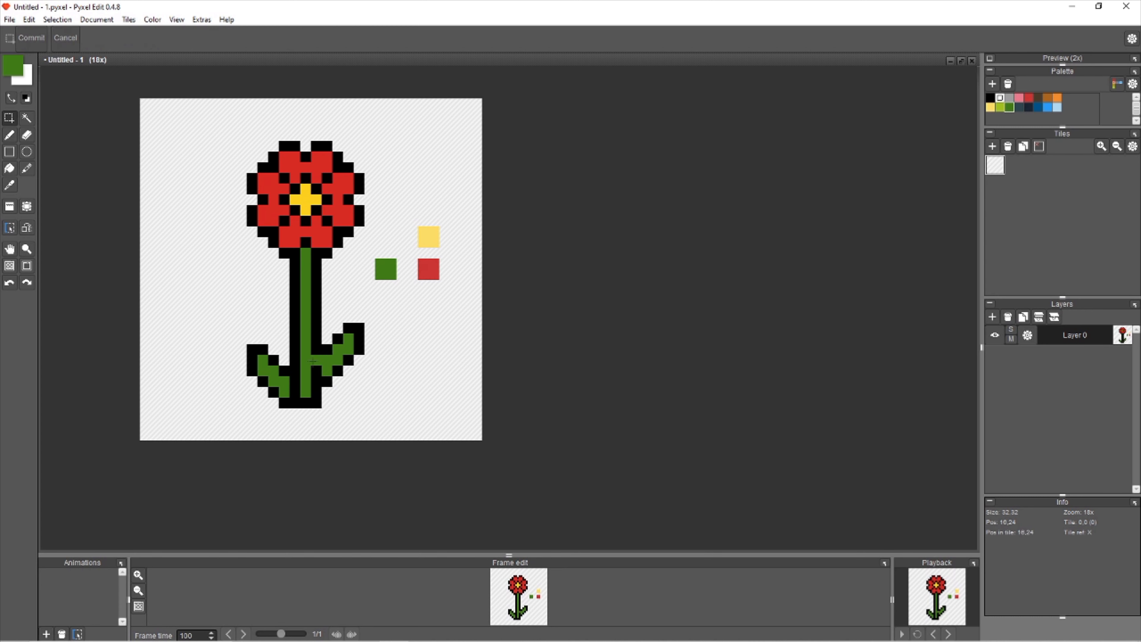
{"action": "left_click_drag", "start_coordinate": [290, 270], "coordinate": [310, 343]}
{"action": "key", "text": "b"}
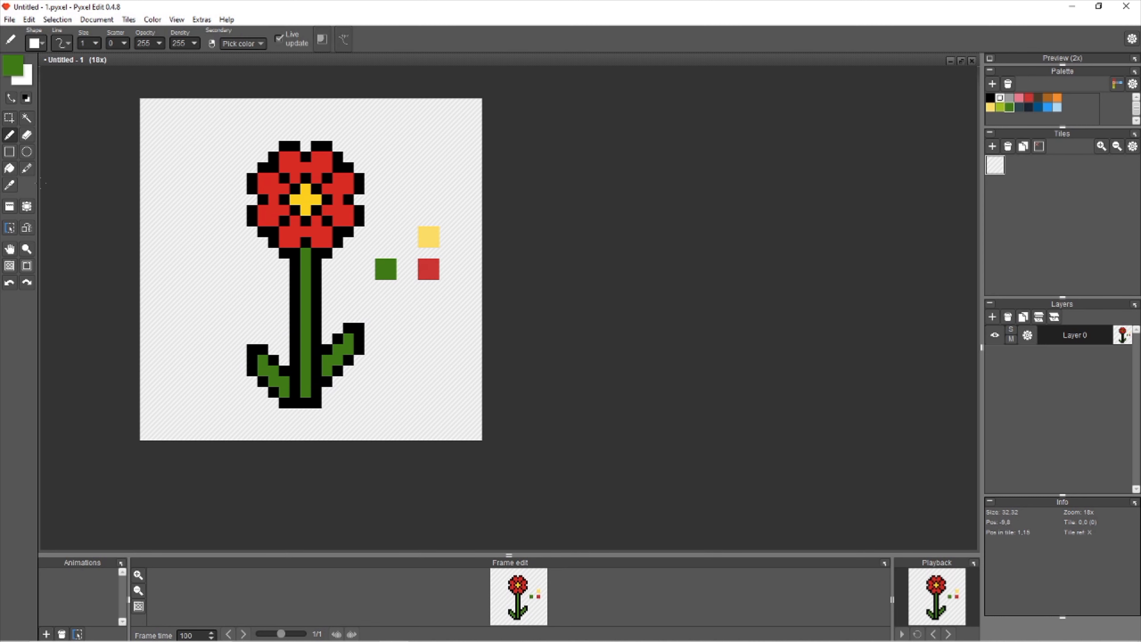
{"action": "left_click", "coordinate": [16, 72]}
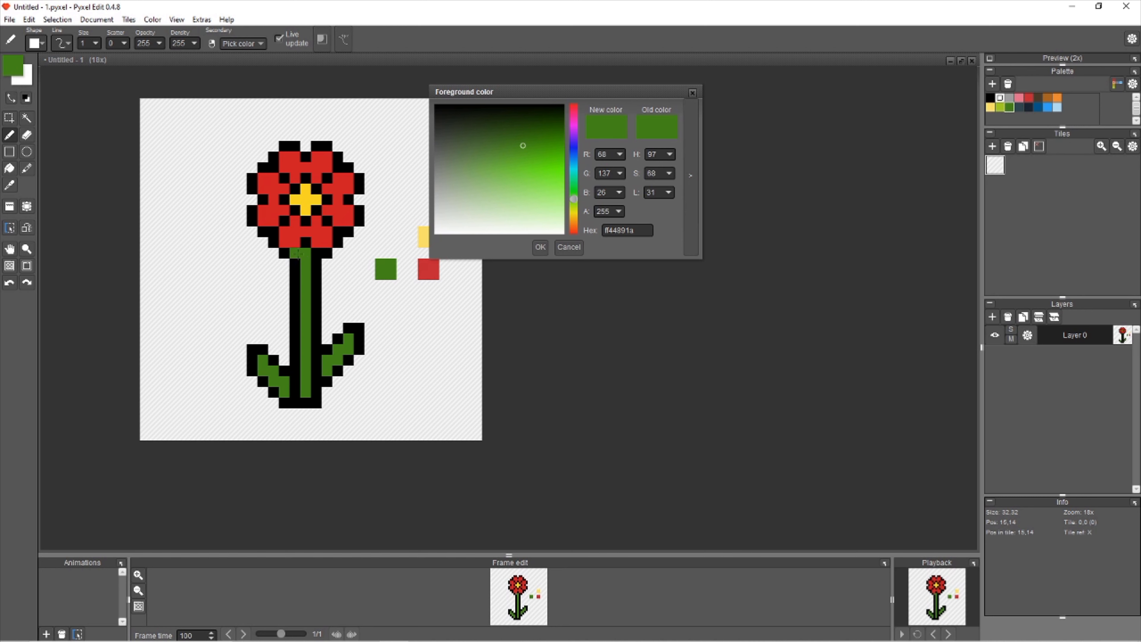
{"action": "left_click", "coordinate": [314, 263]}
{"action": "left_click_drag", "start_coordinate": [316, 264], "coordinate": [316, 297]}
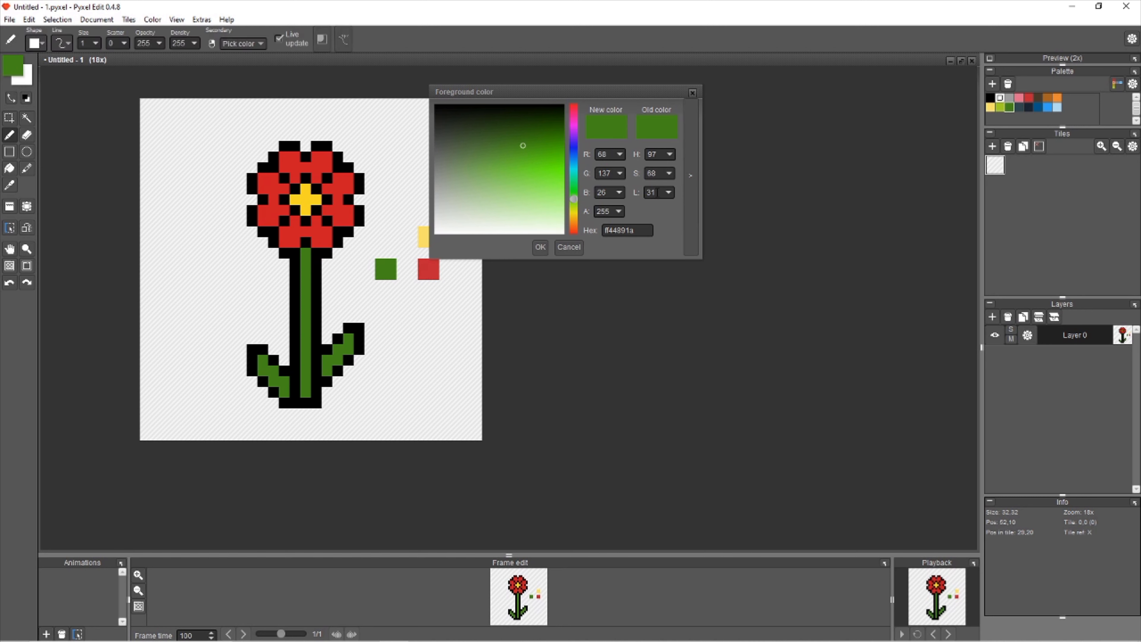
Try darker versions of the green by setting its lightness to 25 and to 21.
{"action": "left_click", "coordinate": [661, 192]}
{"action": "left_click_drag", "start_coordinate": [659, 192], "coordinate": [638, 190]}
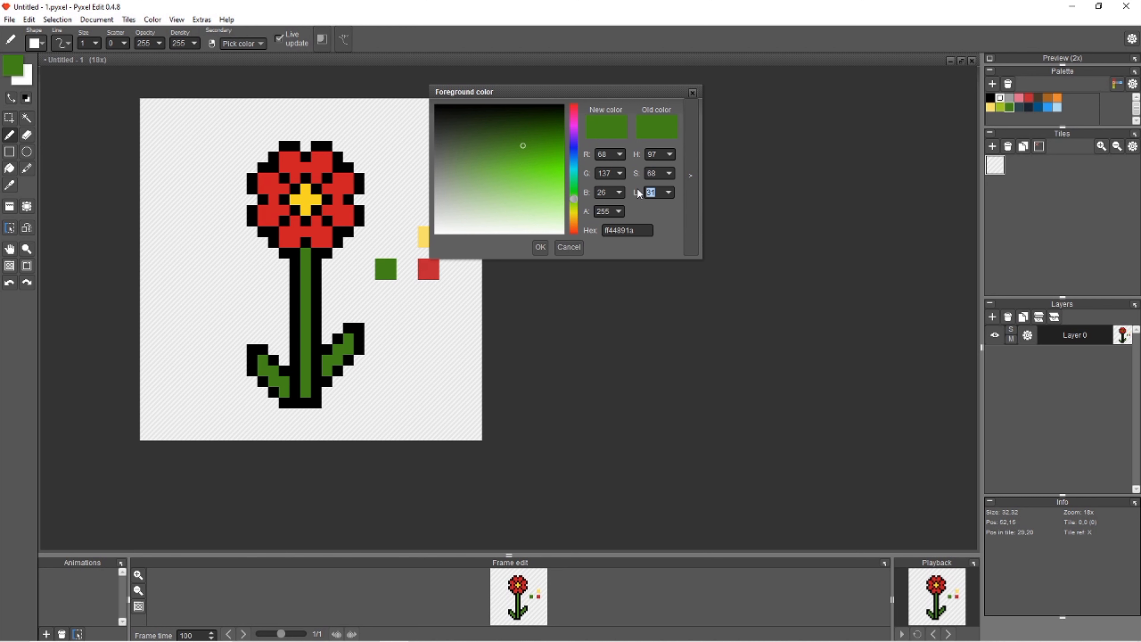
{"action": "type", "text": "25"}
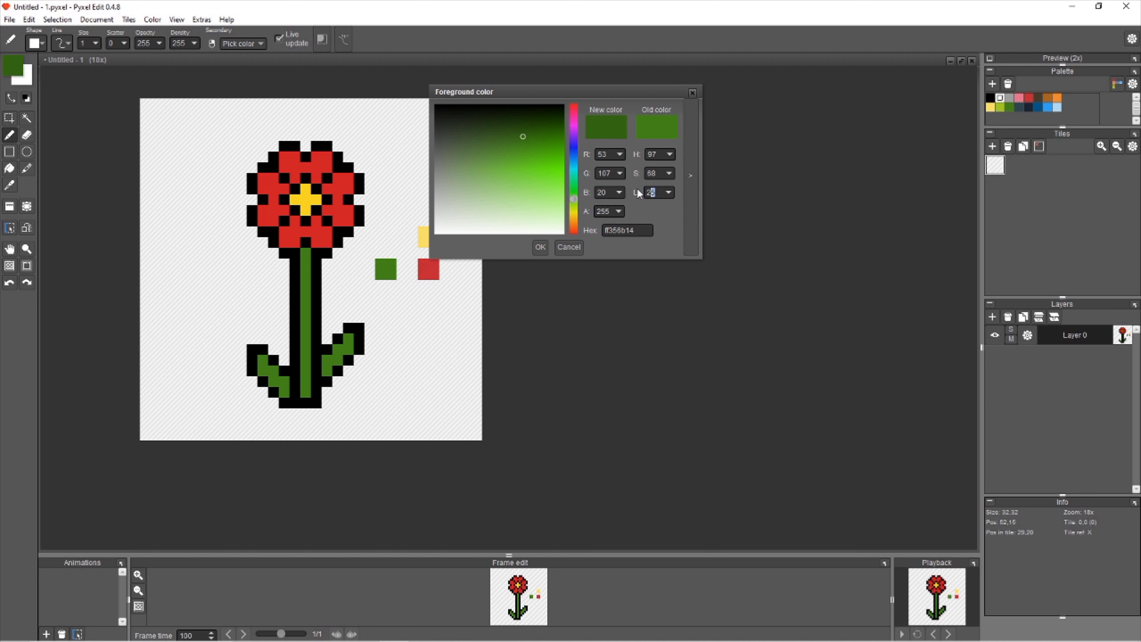
{"action": "type", "text": "21"}
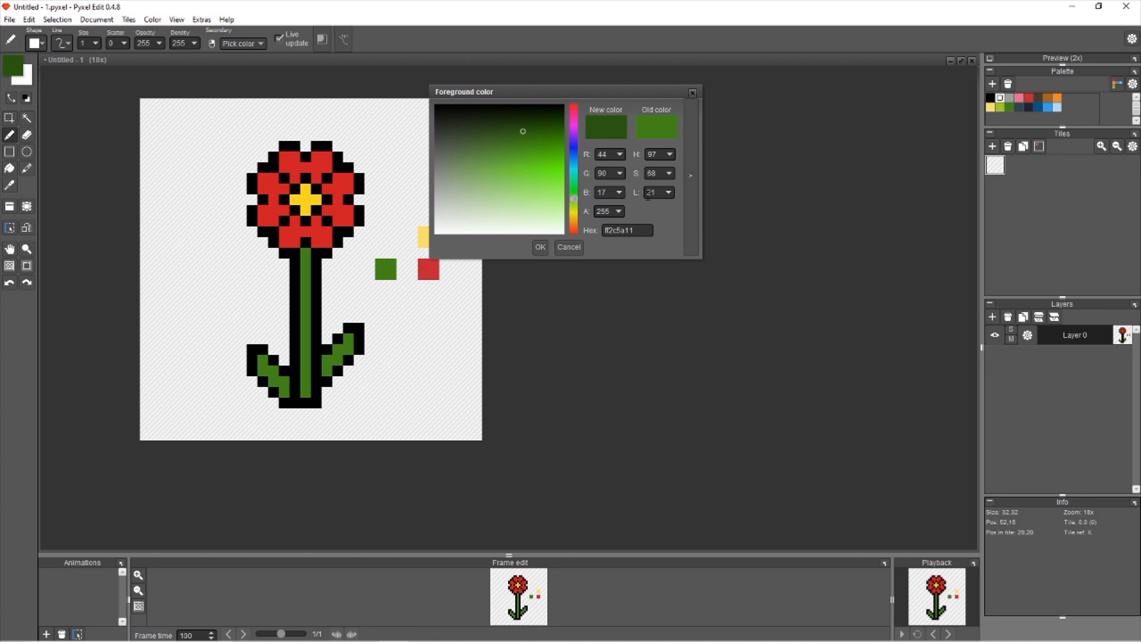
Sample the stem's green again and set the foreground colour's lightness to 21.
{"action": "left_click", "coordinate": [307, 301], "text": "alt"}
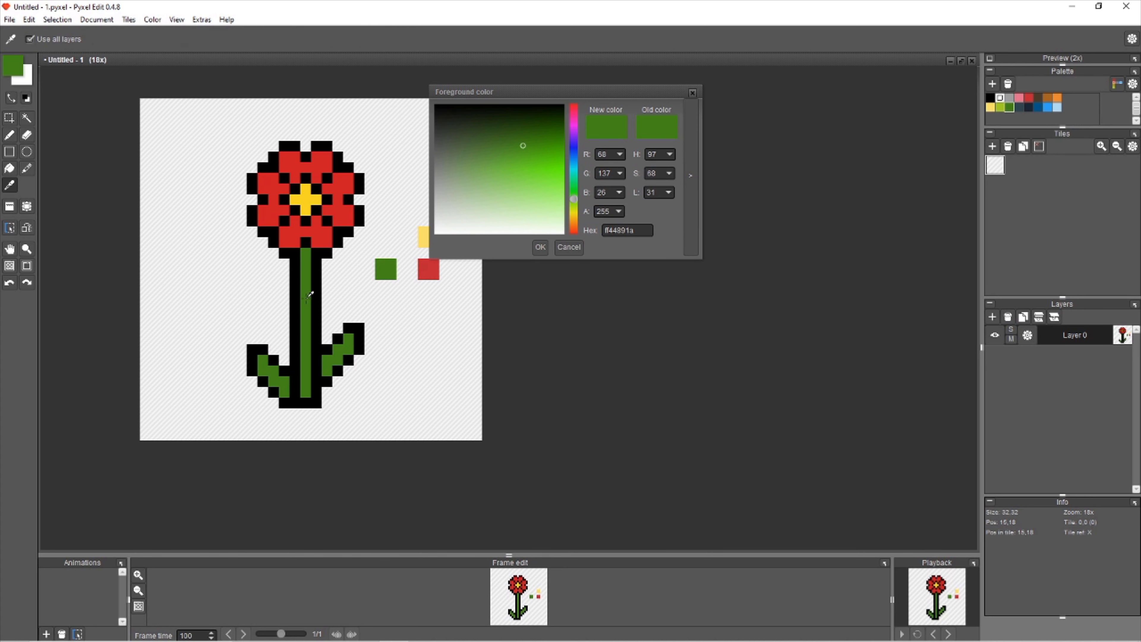
{"action": "left_click", "coordinate": [656, 193]}
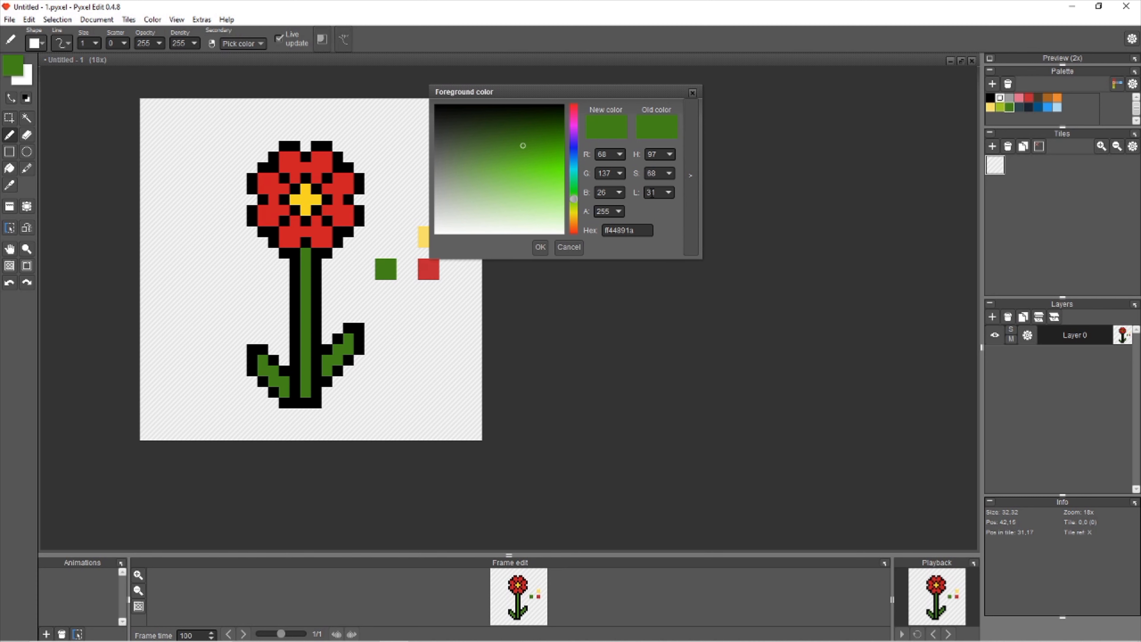
{"action": "key", "text": "BackSpace"}
{"action": "type", "text": "1"}
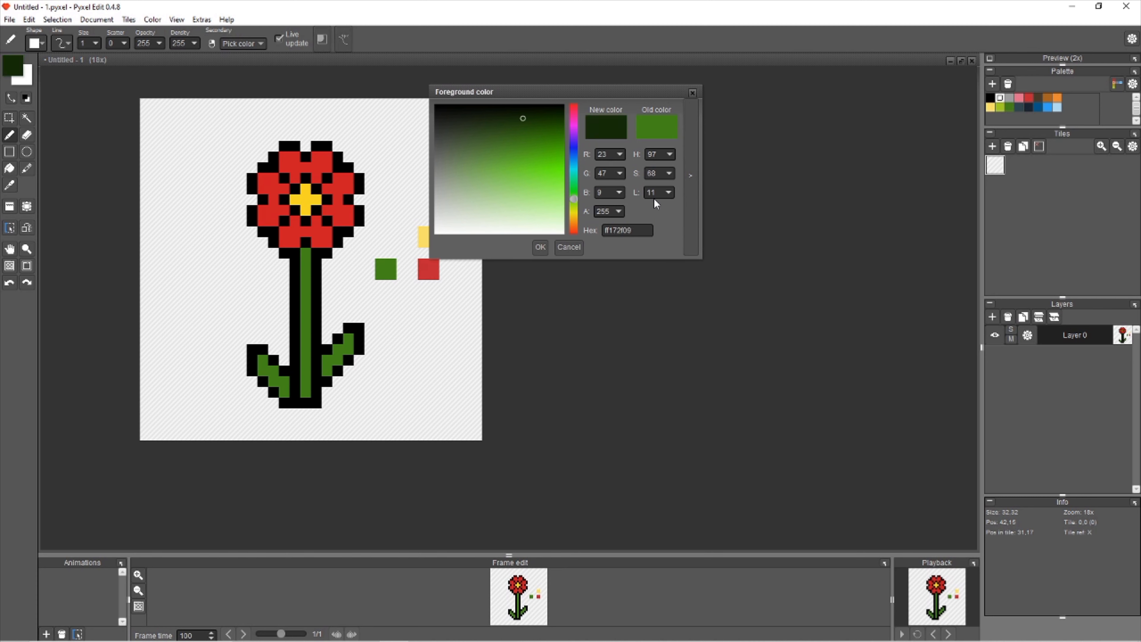
{"action": "key", "text": "BackSpace"}
{"action": "type", "text": "2"}
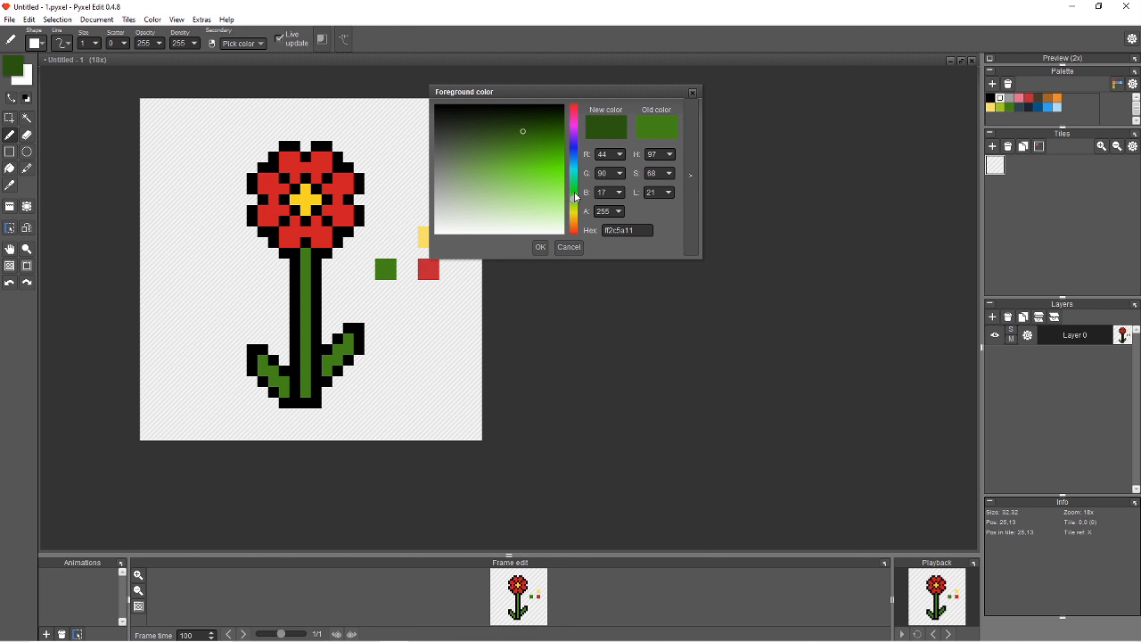
Set the dark green's hue to 100, accept the colour and paint the top of the stem with it.
{"action": "double_click", "coordinate": [652, 154]}
{"action": "type", "text": "100"}
{"action": "left_click", "coordinate": [540, 247]}
{"action": "mouse_move", "coordinate": [306, 264]}
{"action": "left_mouse_down"}
{"action": "mouse_move", "coordinate": [306, 254]}
{"action": "mouse_move", "coordinate": [305, 275]}
{"action": "left_mouse_up"}
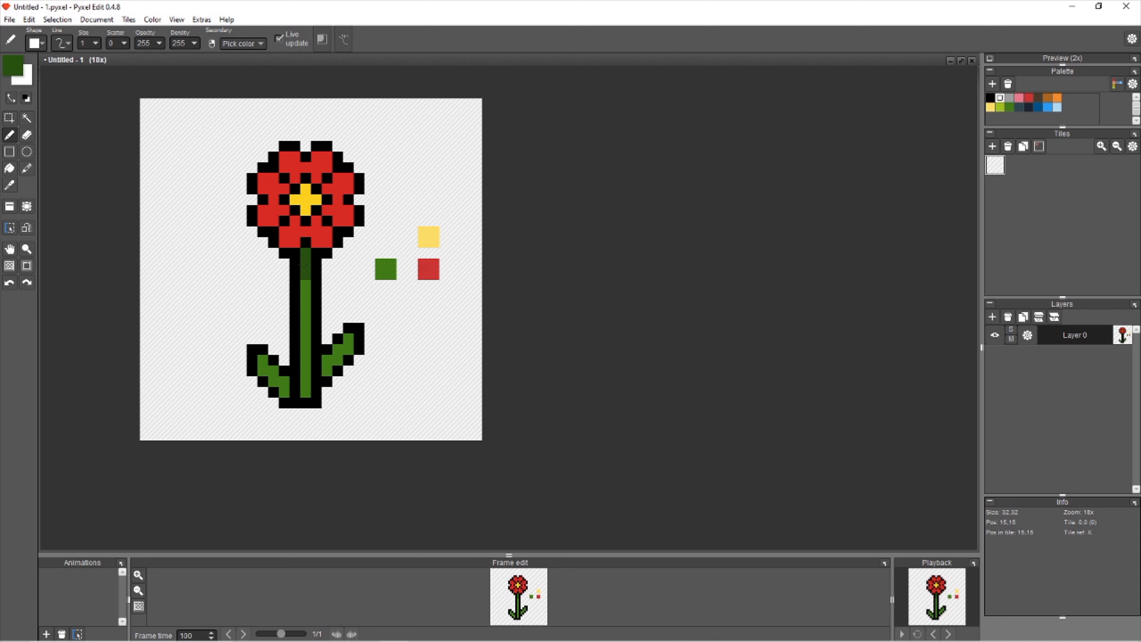
Sample the lighter stem green and check the stem's shading at 1x zoom.
{"action": "right_click", "coordinate": [308, 285]}
{"action": "scroll", "coordinate": [507, 319], "scroll_direction": "down", "scroll_amount": 5}
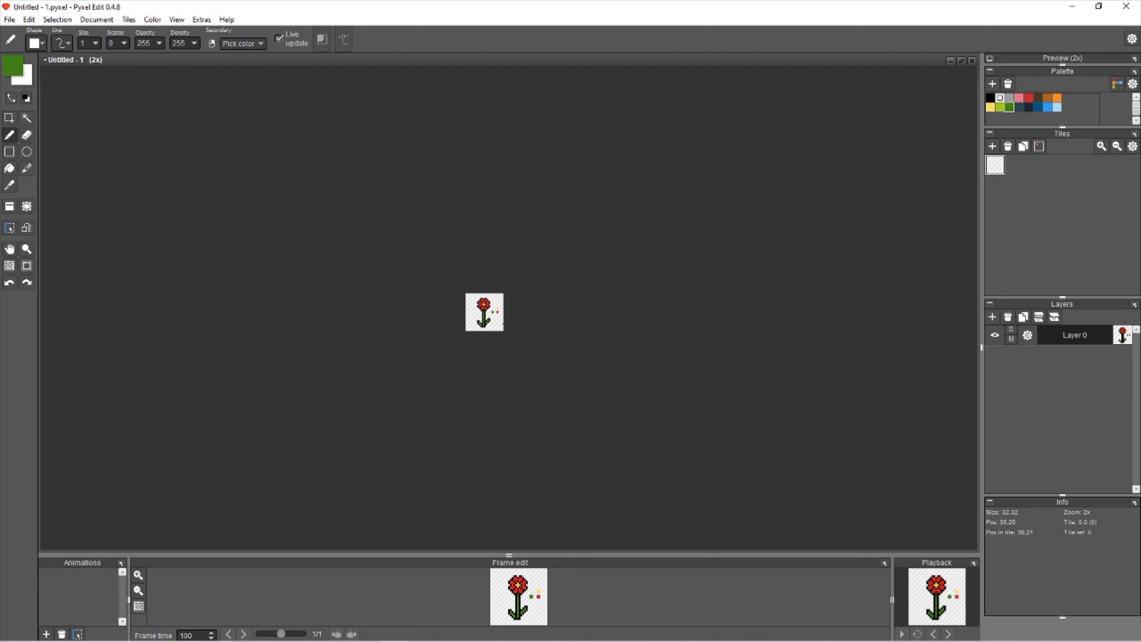
{"action": "scroll", "coordinate": [512, 324], "scroll_direction": "down", "scroll_amount": 1}
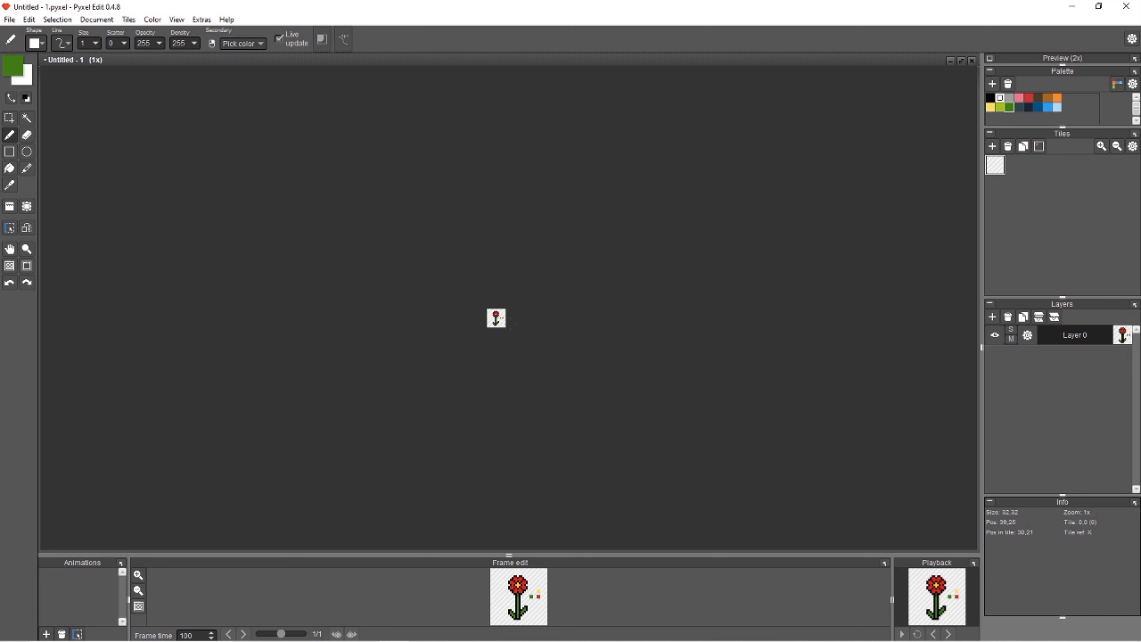
{"action": "scroll", "coordinate": [512, 322], "scroll_direction": "up", "scroll_amount": 9}
Sample the dark green from the top of the stem and shade the lower edges of both leaves with it.
{"action": "right_click", "coordinate": [412, 294]}
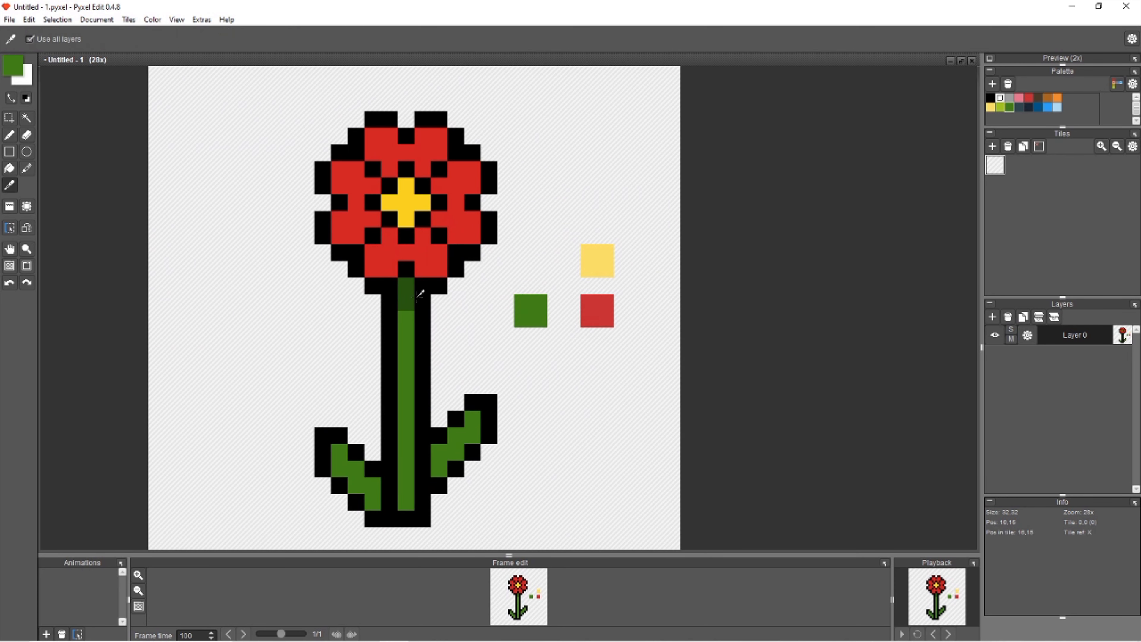
{"action": "scroll", "coordinate": [507, 373], "scroll_direction": "down", "scroll_amount": 8}
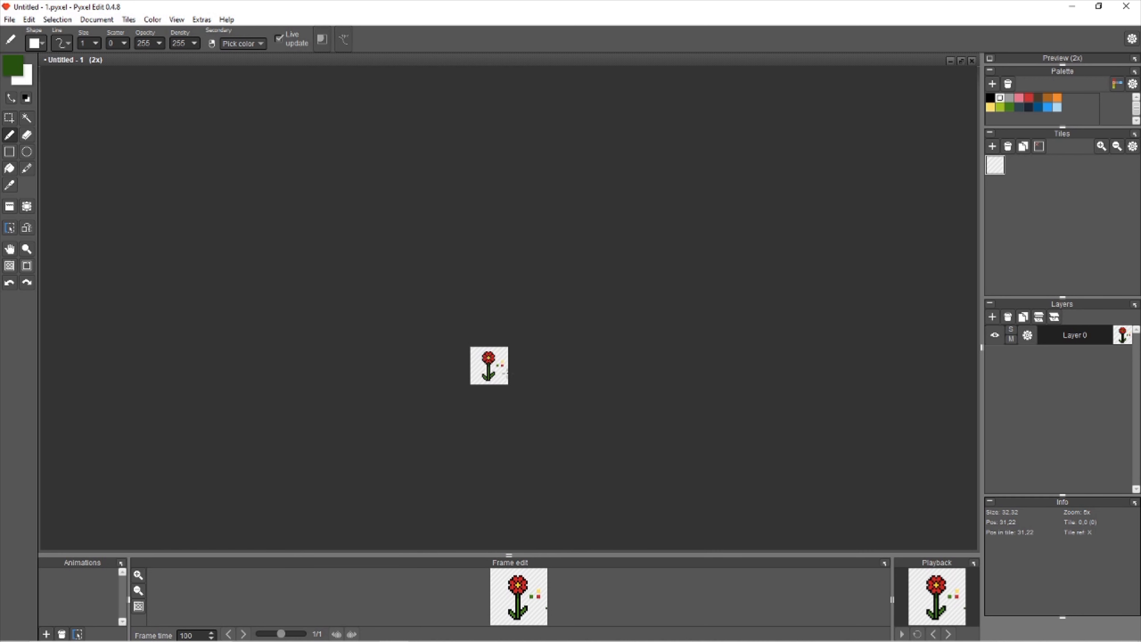
{"action": "scroll", "coordinate": [527, 380], "scroll_direction": "down", "scroll_amount": 1}
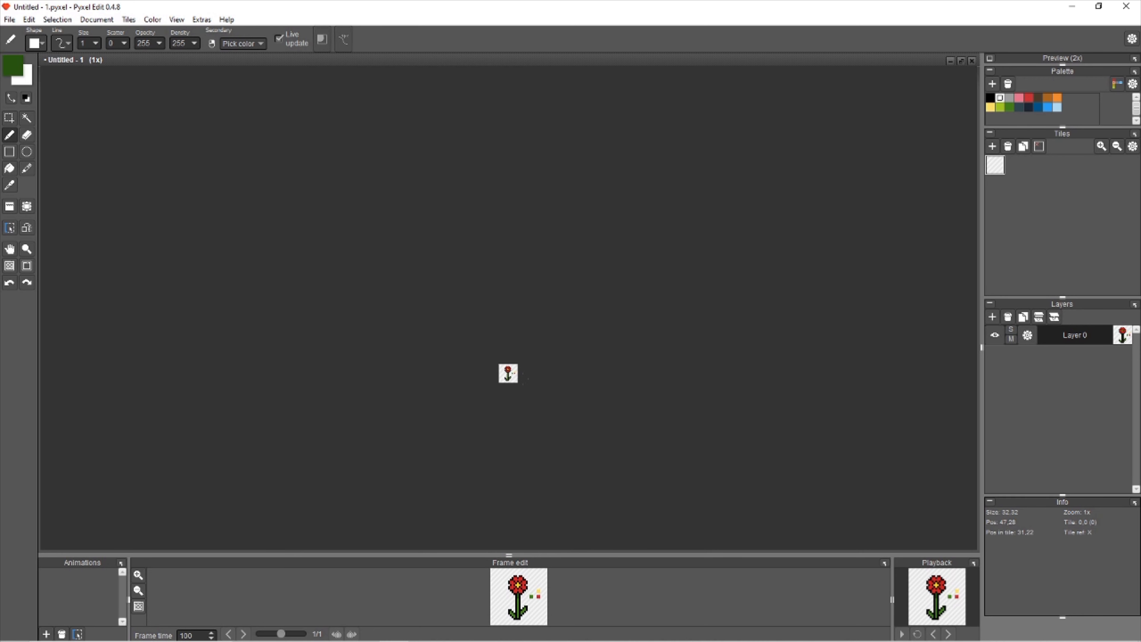
{"action": "scroll", "coordinate": [527, 379], "scroll_direction": "up", "scroll_amount": 9}
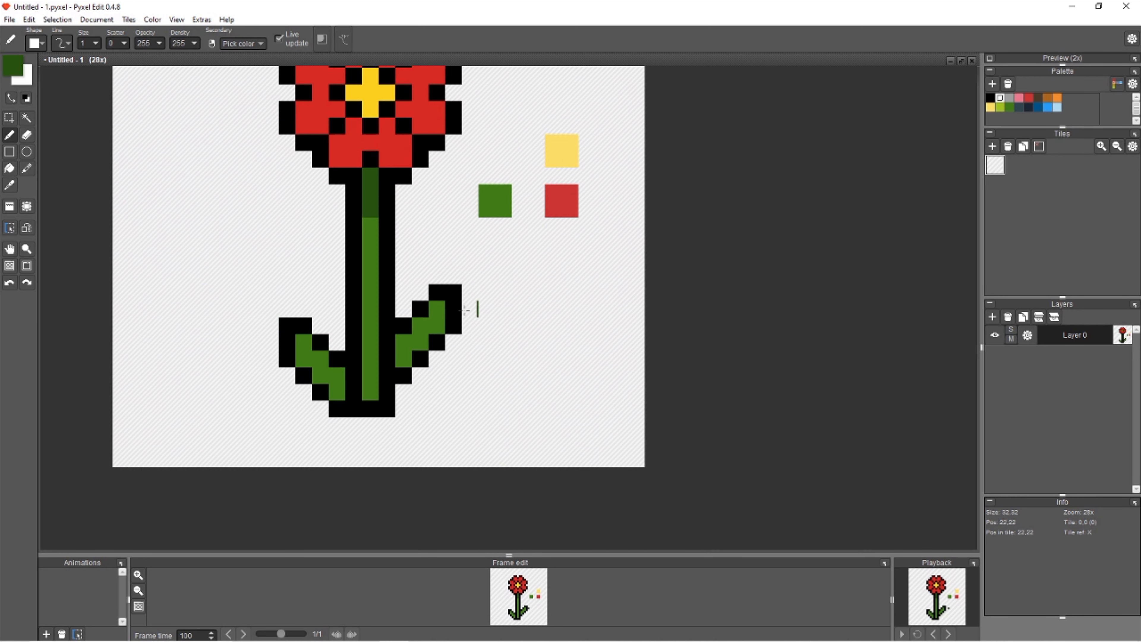
{"action": "left_click_drag", "start_coordinate": [404, 358], "coordinate": [440, 327]}
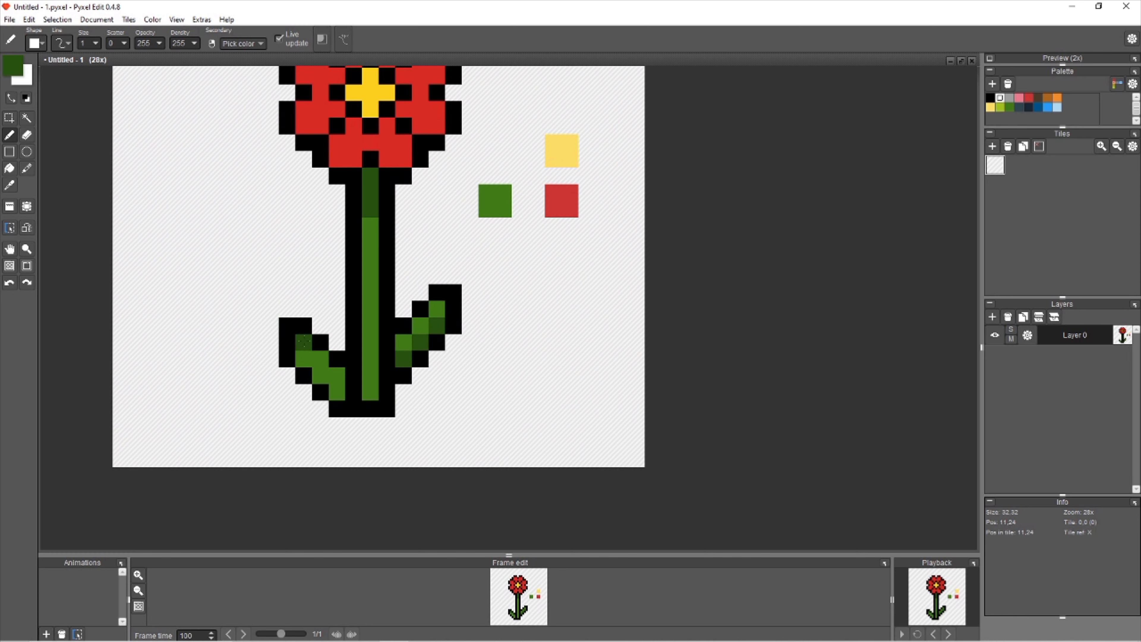
{"action": "left_click_drag", "start_coordinate": [304, 359], "coordinate": [337, 391]}
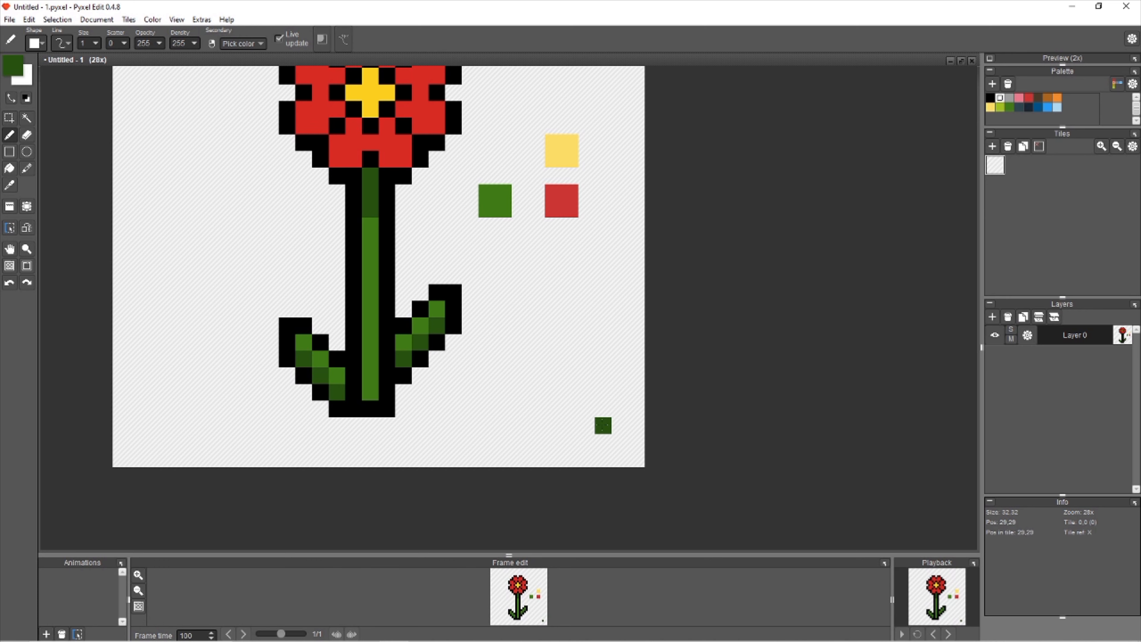
Check the shaded flower at 1x zoom and enlarge the lower stem and leaves to 50x.
{"action": "scroll", "coordinate": [603, 425], "scroll_direction": "down", "scroll_amount": 10}
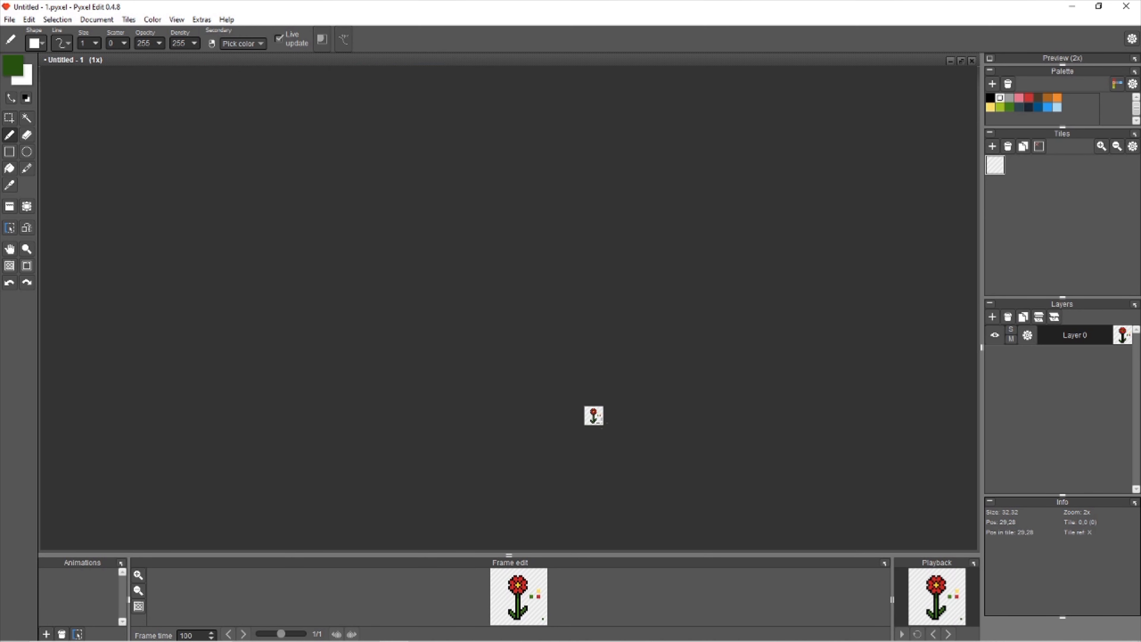
{"action": "scroll", "coordinate": [602, 423], "scroll_direction": "up", "scroll_amount": 1}
{"action": "scroll", "coordinate": [603, 422], "scroll_direction": "down", "scroll_amount": 1}
{"action": "scroll", "coordinate": [574, 408], "scroll_direction": "up", "scroll_amount": 8}
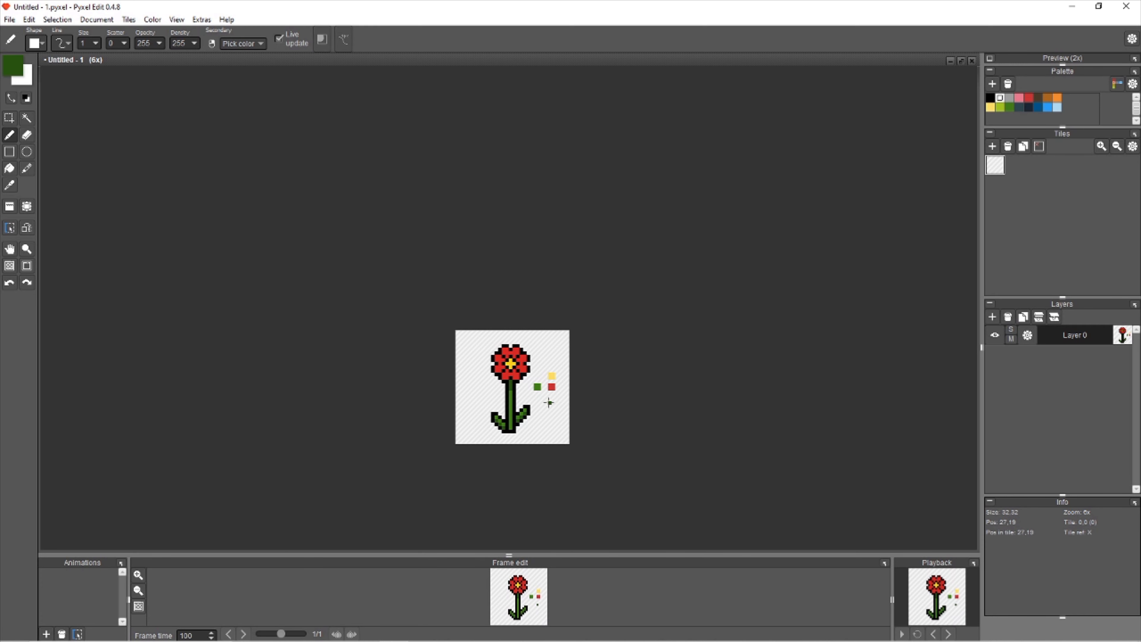
{"action": "scroll", "coordinate": [537, 408], "scroll_direction": "up", "scroll_amount": 3}
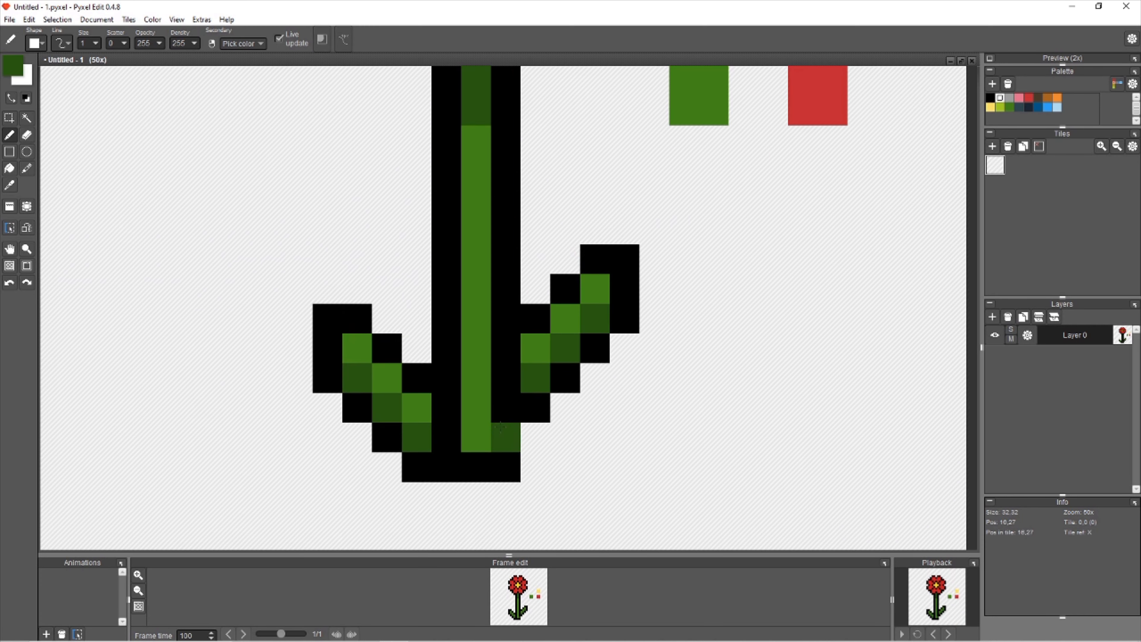
{"action": "key", "text": "m"}
{"action": "mouse_move", "coordinate": [254, 288]}
{"action": "left_mouse_down"}
{"action": "mouse_move", "coordinate": [402, 403]}
{"action": "mouse_move", "coordinate": [433, 468]}
{"action": "left_mouse_up"}
{"action": "left_click_drag", "start_coordinate": [671, 171], "coordinate": [524, 433]}
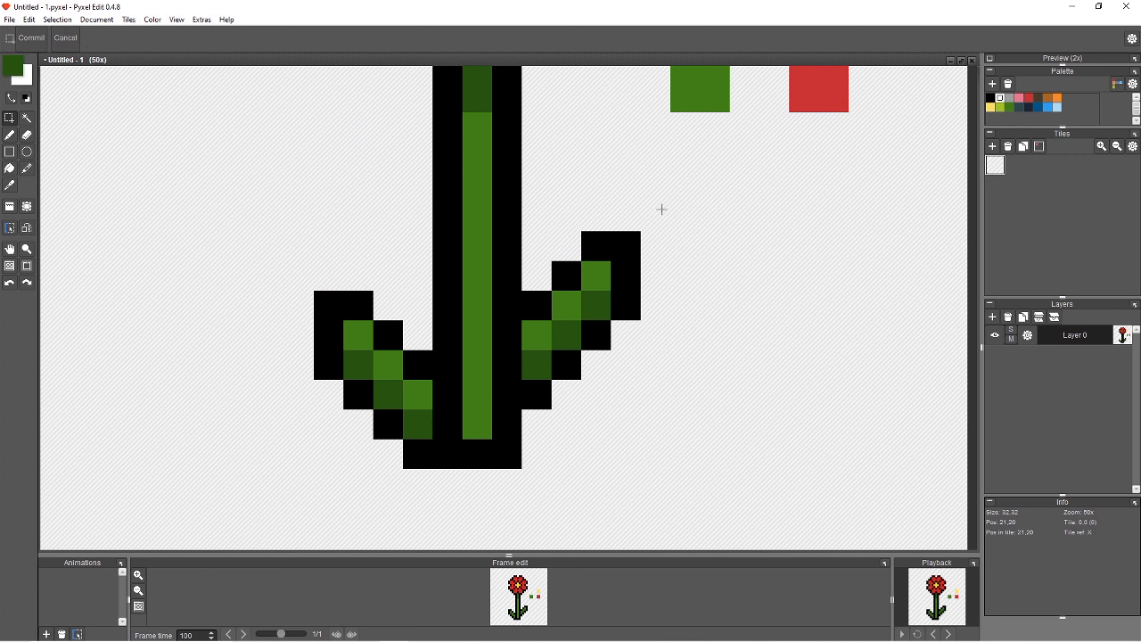
{"action": "key", "text": "b"}
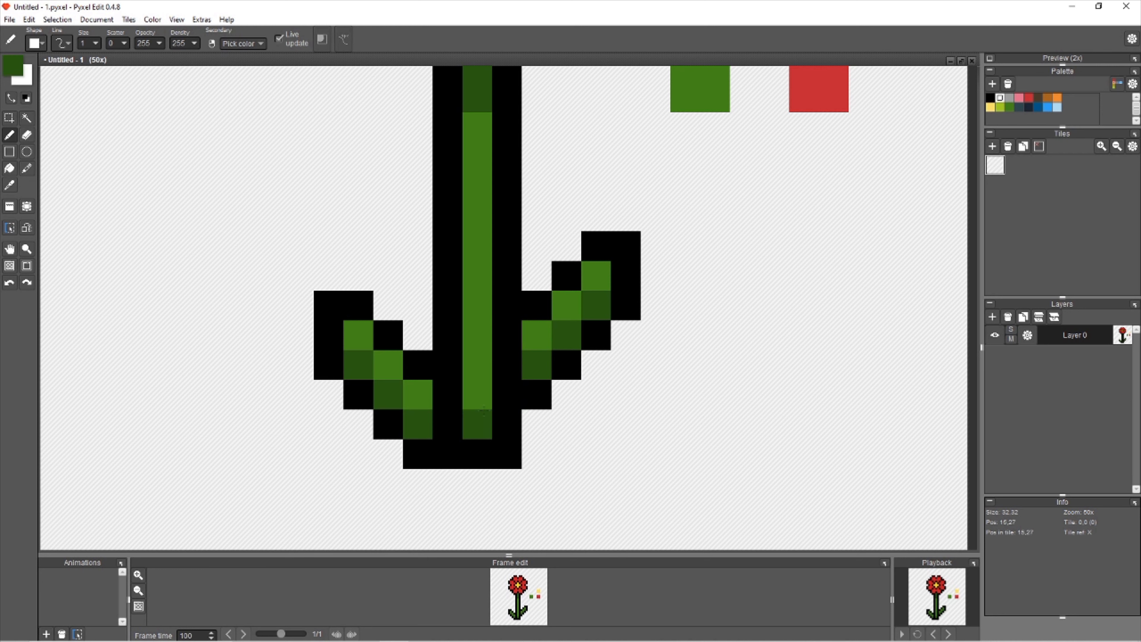
Sample the lighter green from the stem, try painting over both leaves' dark edges with it and compare the flower at a small zoom.
{"action": "left_click", "coordinate": [477, 423], "text": "alt"}
{"action": "left_click_drag", "start_coordinate": [418, 423], "coordinate": [365, 359]}
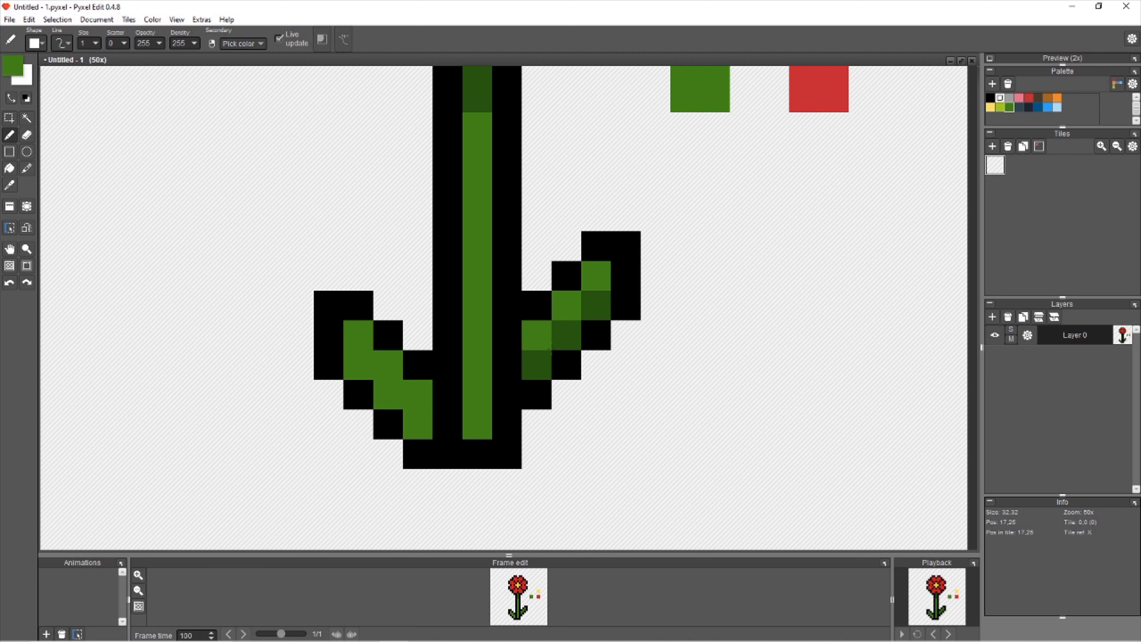
{"action": "left_click", "coordinate": [566, 337]}
{"action": "left_click", "coordinate": [596, 306]}
{"action": "left_click", "coordinate": [537, 365]}
{"action": "scroll", "coordinate": [588, 413], "scroll_direction": "down", "scroll_amount": 5}
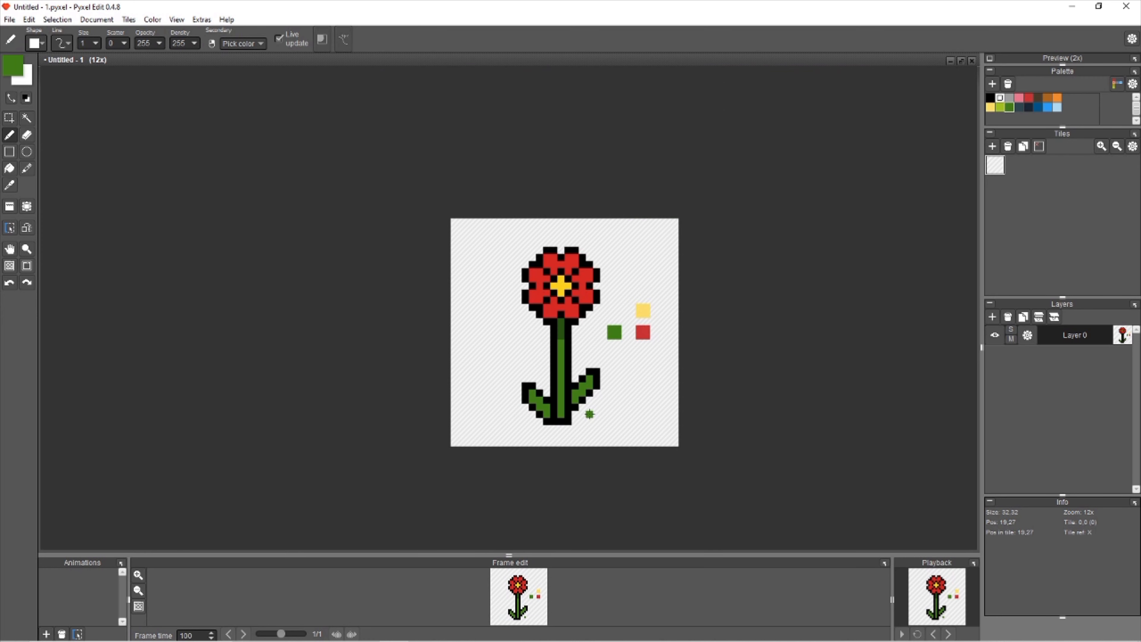
{"action": "scroll", "coordinate": [590, 413], "scroll_direction": "down", "scroll_amount": 5}
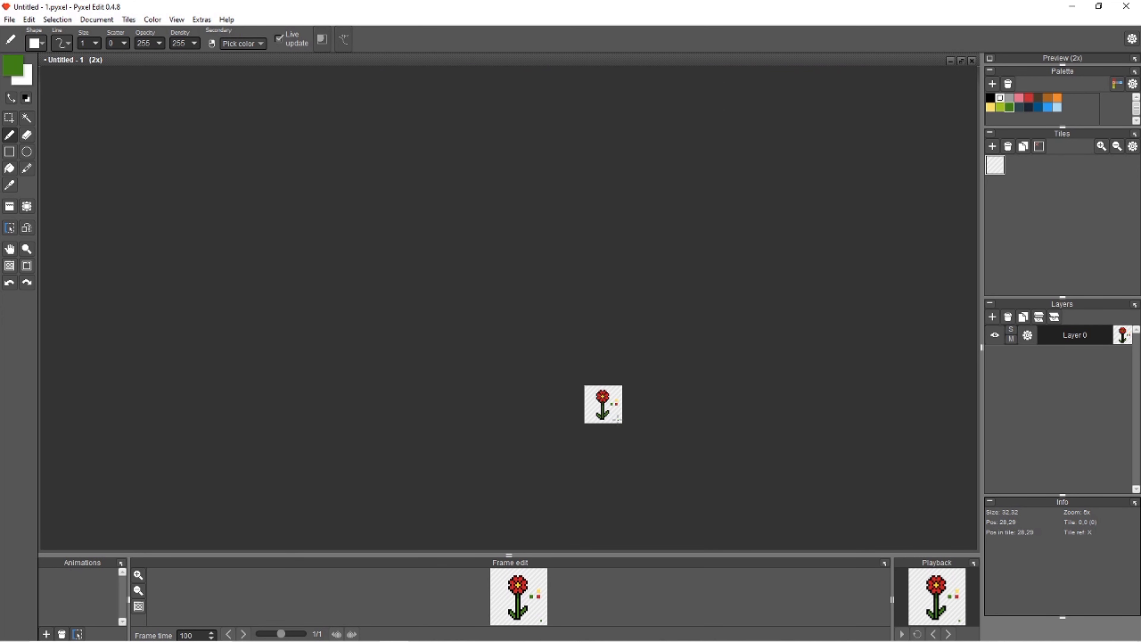
{"action": "scroll", "coordinate": [603, 404], "scroll_direction": "down", "scroll_amount": 1}
{"action": "scroll", "coordinate": [610, 417], "scroll_direction": "up", "scroll_amount": 8}
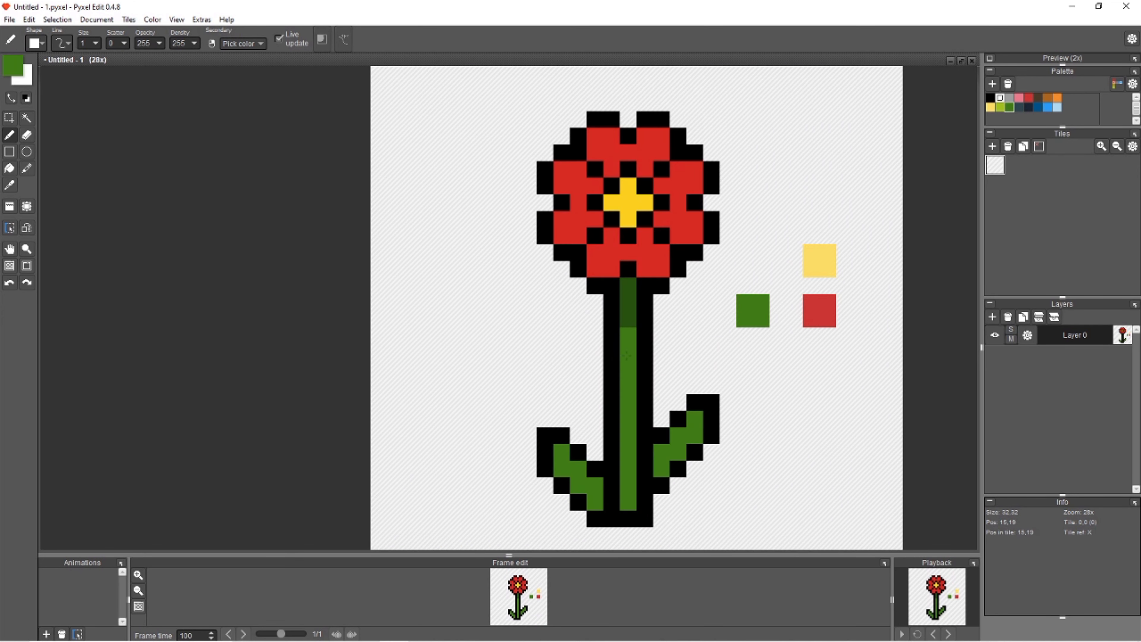
Shade the lower edges of both leaves with the dark green again, undoing the stray stroke on the right leaf.
{"action": "left_click_drag", "start_coordinate": [595, 502], "coordinate": [561, 469]}
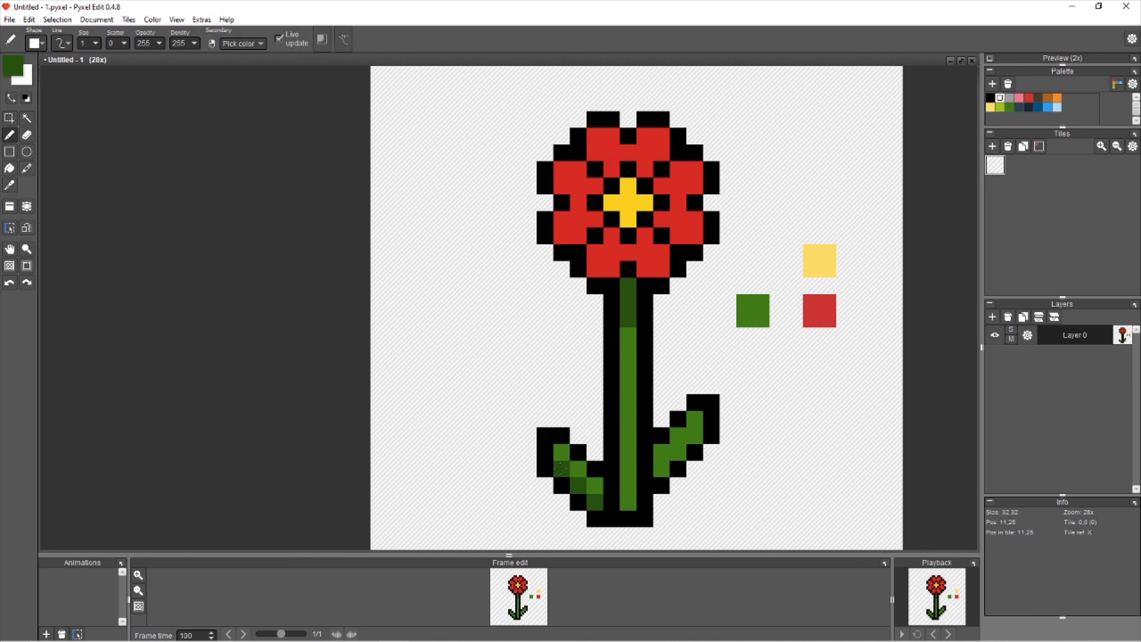
{"action": "left_click_drag", "start_coordinate": [661, 469], "coordinate": [696, 424]}
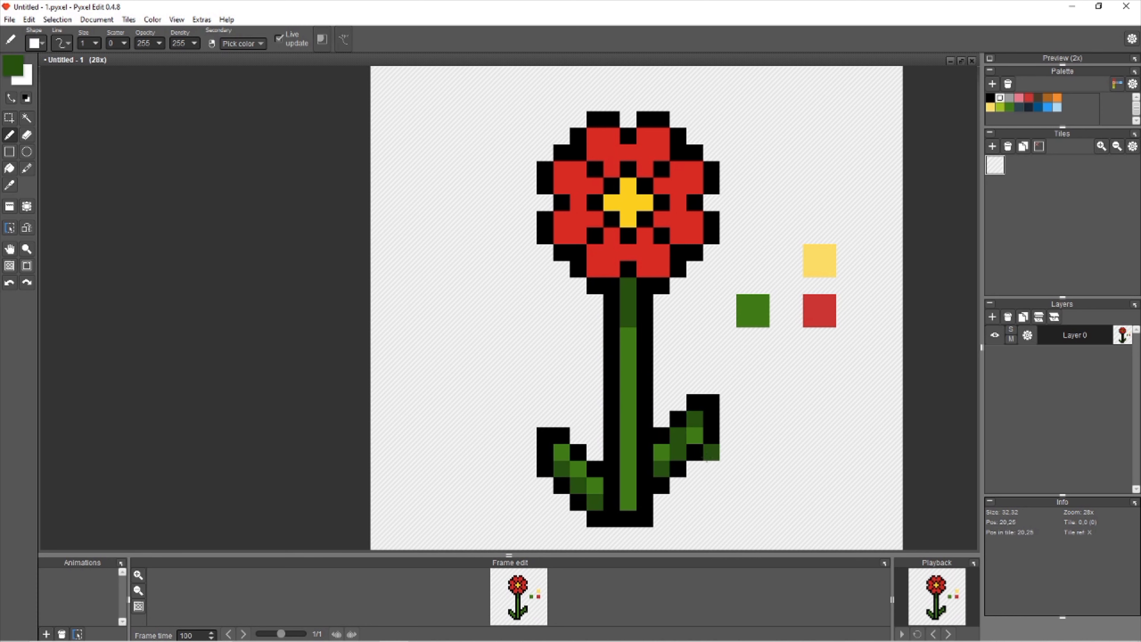
{"action": "key", "text": "ctrl+z"}
{"action": "left_click_drag", "start_coordinate": [666, 470], "coordinate": [690, 436]}
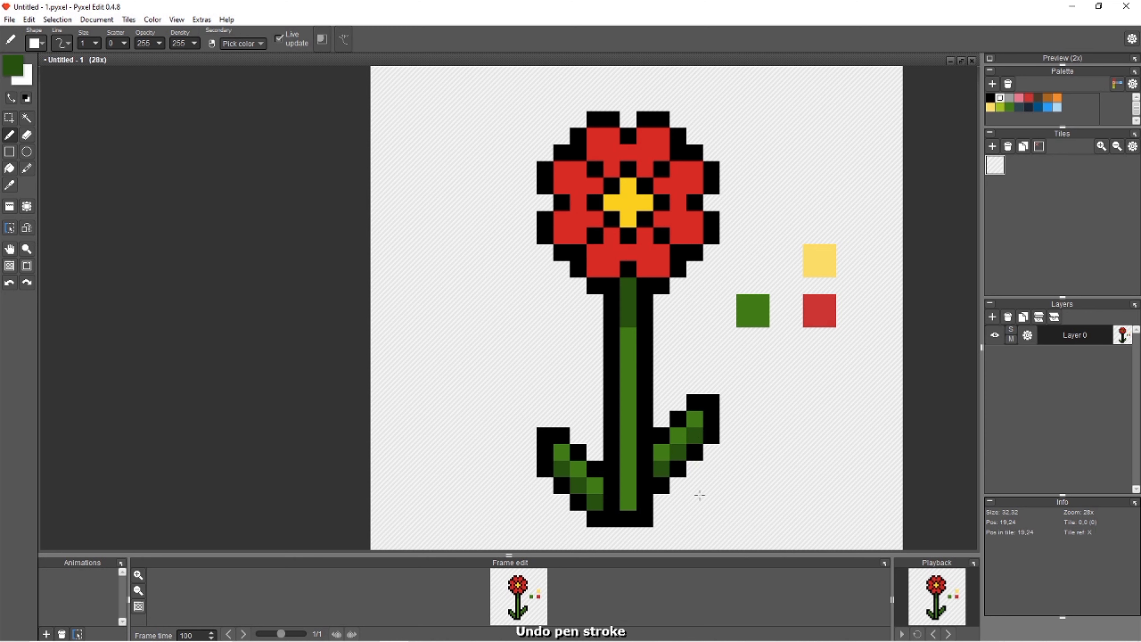
Paint the lowest green pixel of the stem dark green and check the whole flower at a reduced zoom.
{"action": "scroll", "coordinate": [699, 494], "scroll_direction": "down", "scroll_amount": 8}
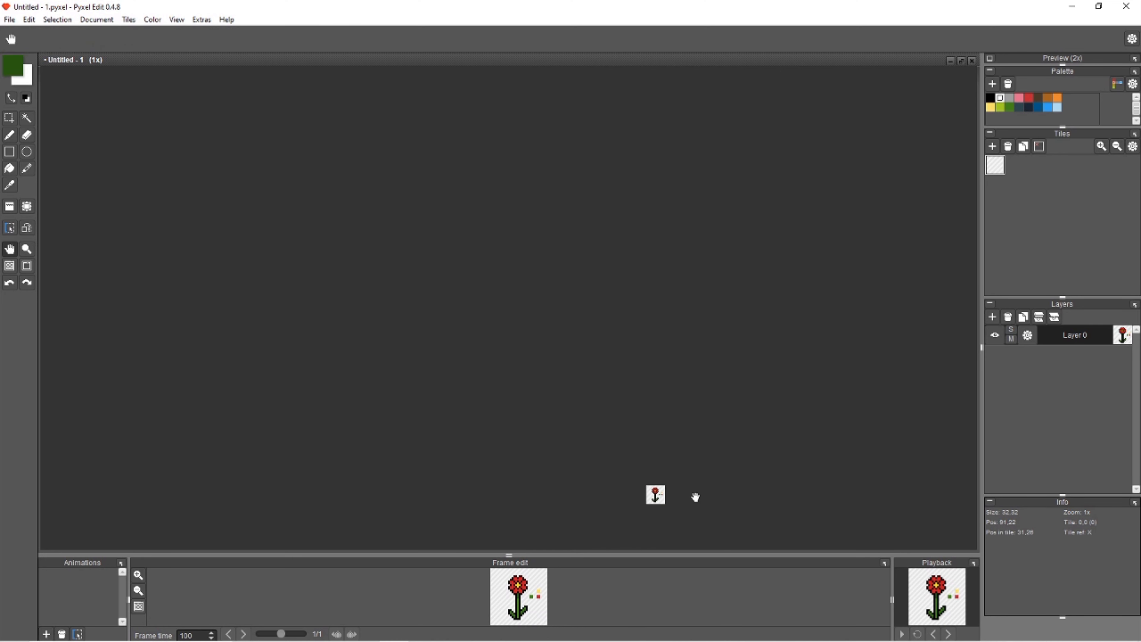
{"action": "left_click_drag", "start_coordinate": [696, 497], "coordinate": [693, 495]}
{"action": "scroll", "coordinate": [708, 493], "scroll_direction": "up", "scroll_amount": 10}
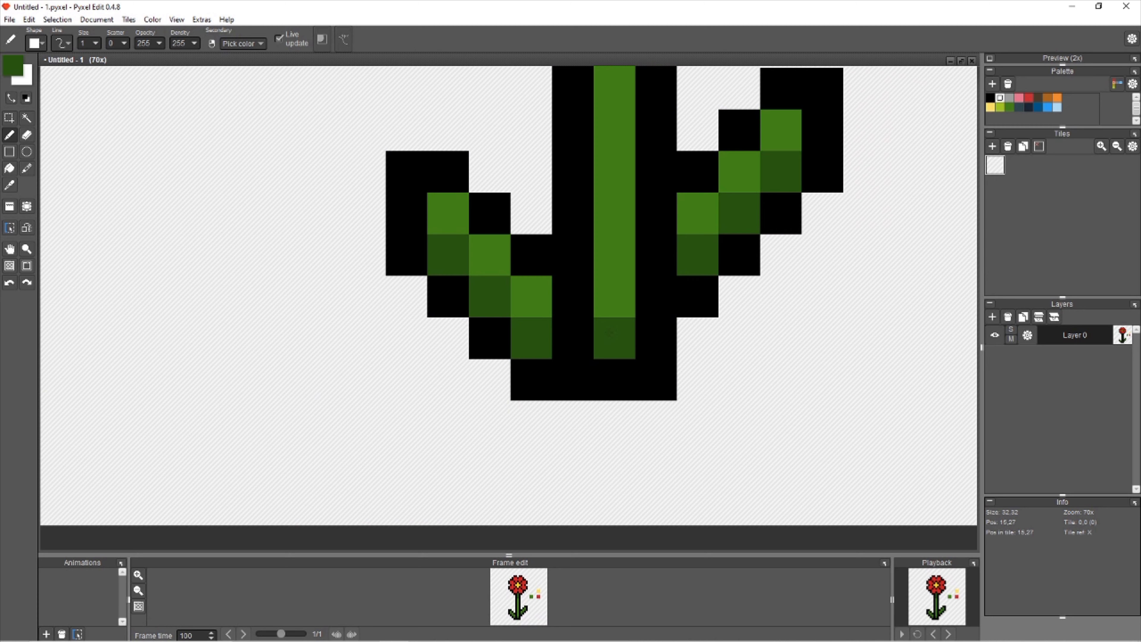
{"action": "left_click", "coordinate": [611, 333]}
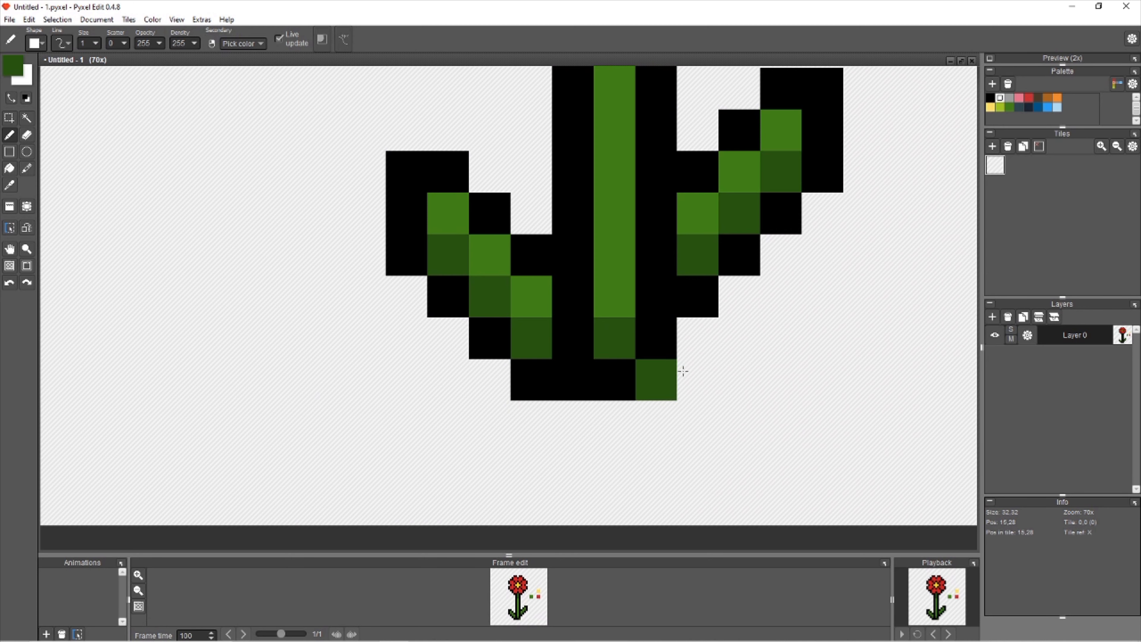
{"action": "left_click_drag", "start_coordinate": [684, 372], "coordinate": [597, 409]}
{"action": "scroll", "coordinate": [510, 382], "scroll_direction": "down", "scroll_amount": 9}
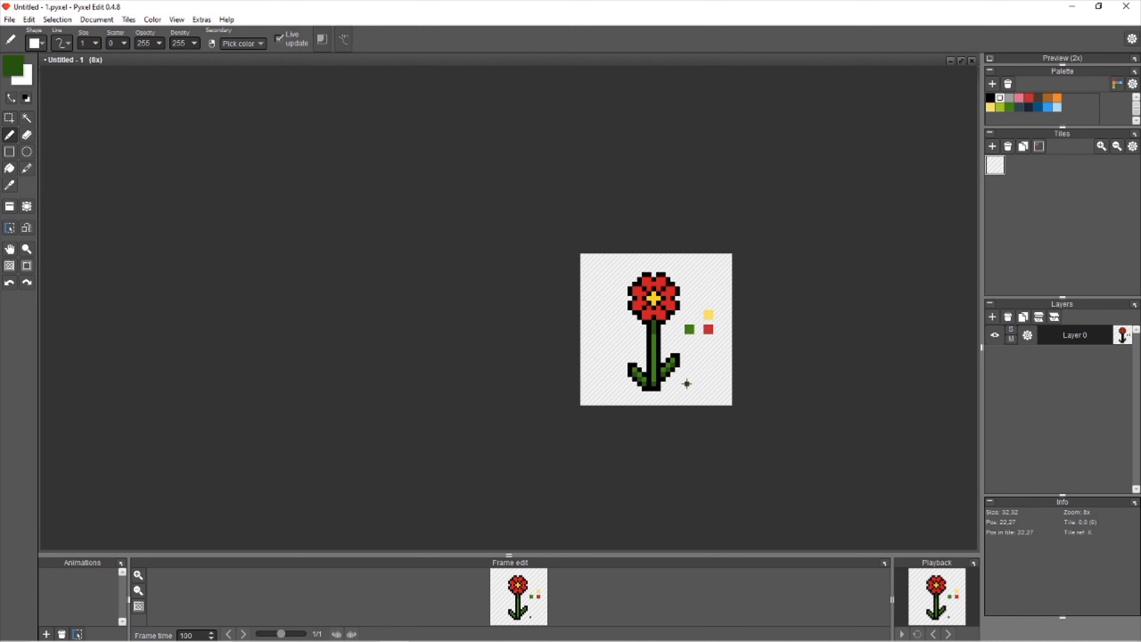
{"action": "scroll", "coordinate": [605, 396], "scroll_direction": "up", "scroll_amount": 4}
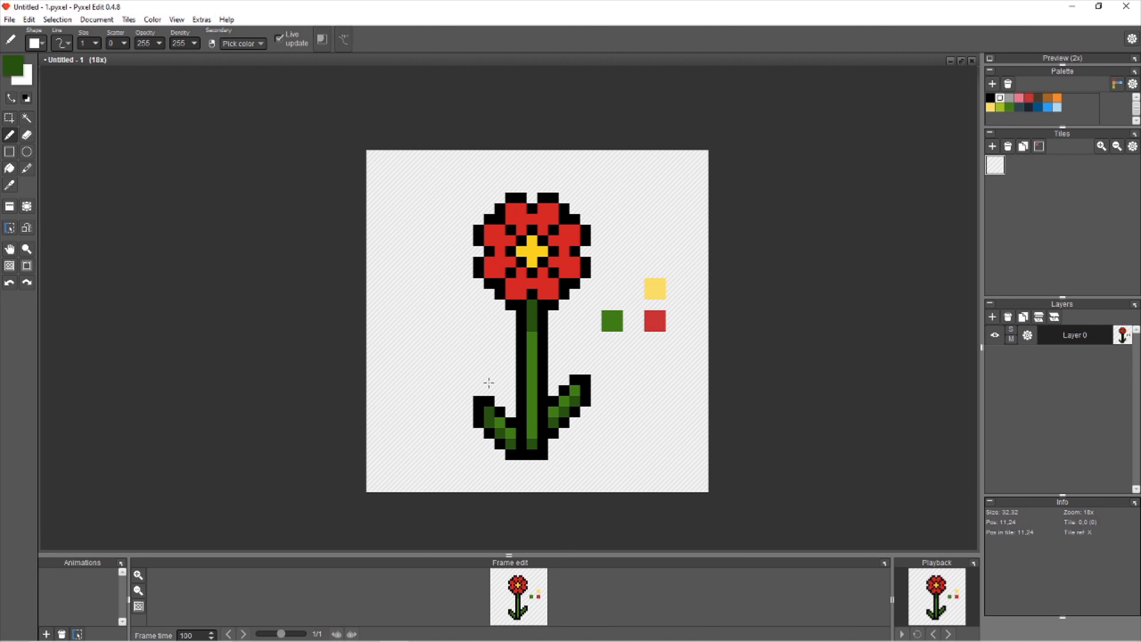
Sample the yellow from the flower's centre and open the foreground colour settings clear of the artwork.
{"action": "key", "text": "s"}
{"action": "key", "text": "b"}
{"action": "scroll", "coordinate": [536, 252], "scroll_direction": "up", "scroll_amount": 3}
{"action": "left_click", "coordinate": [512, 276], "text": "alt"}
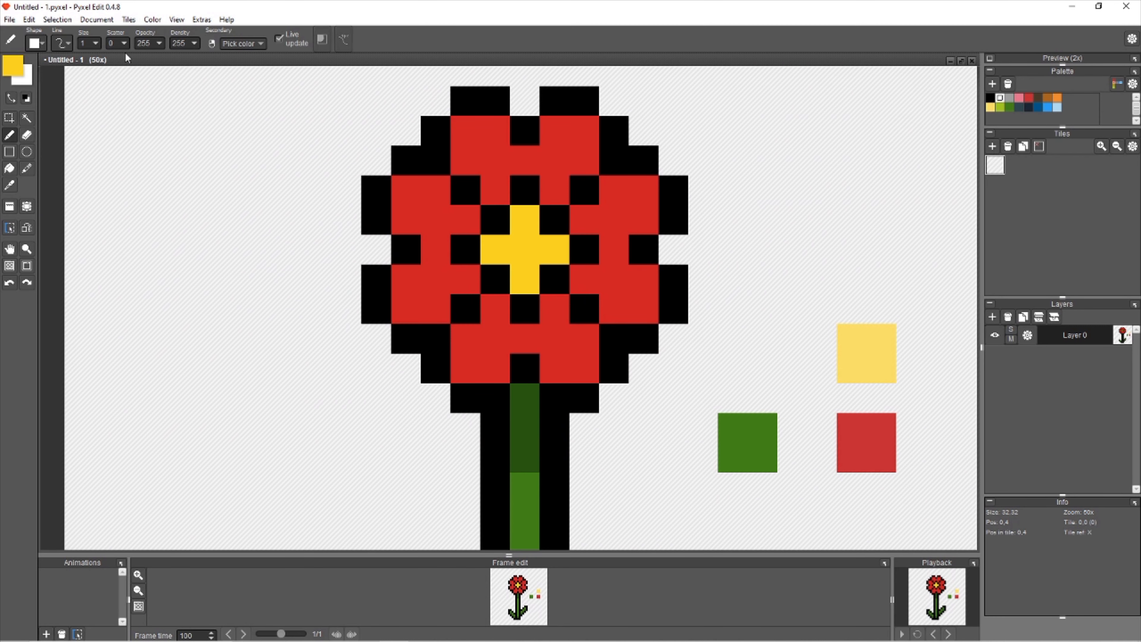
{"action": "left_click", "coordinate": [11, 71]}
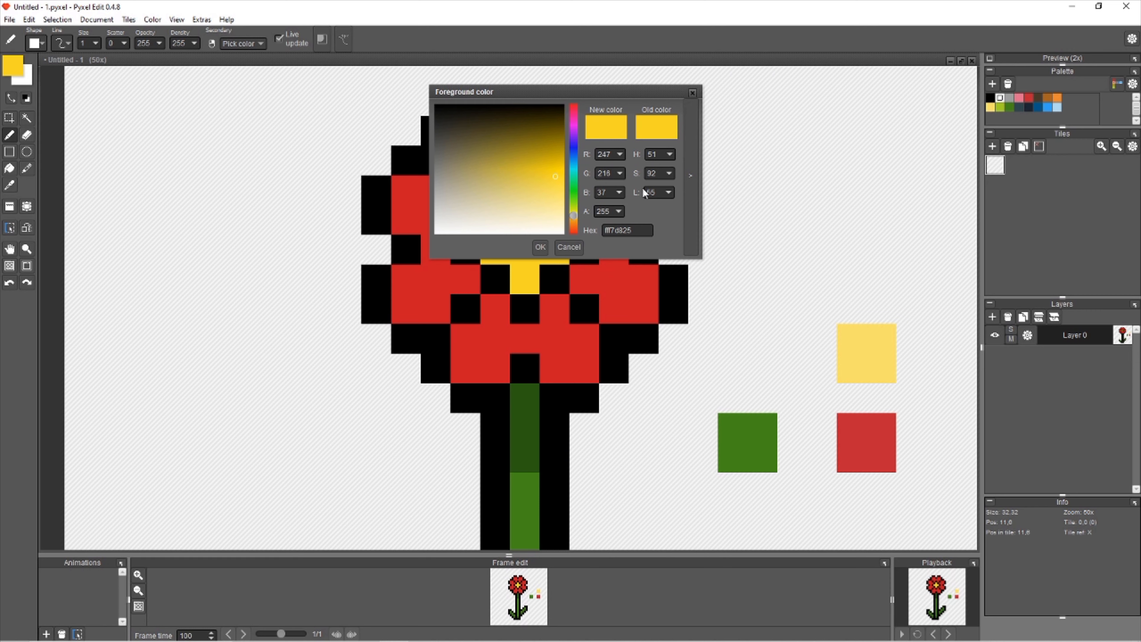
{"action": "left_click_drag", "start_coordinate": [628, 97], "coordinate": [270, 109]}
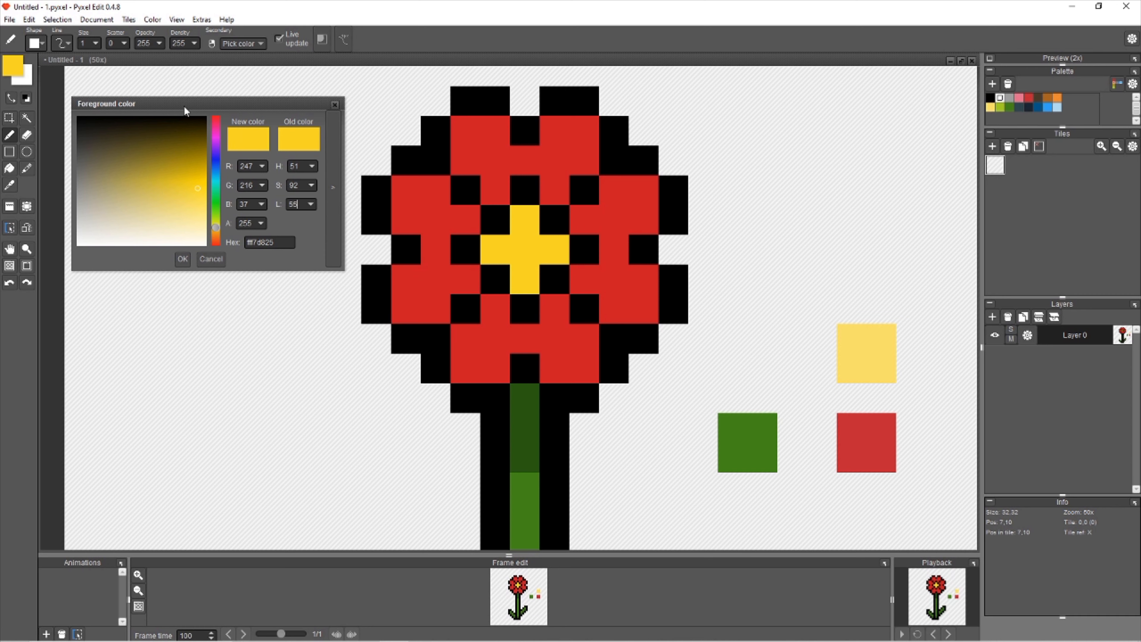
{"action": "left_click_drag", "start_coordinate": [184, 108], "coordinate": [187, 84]}
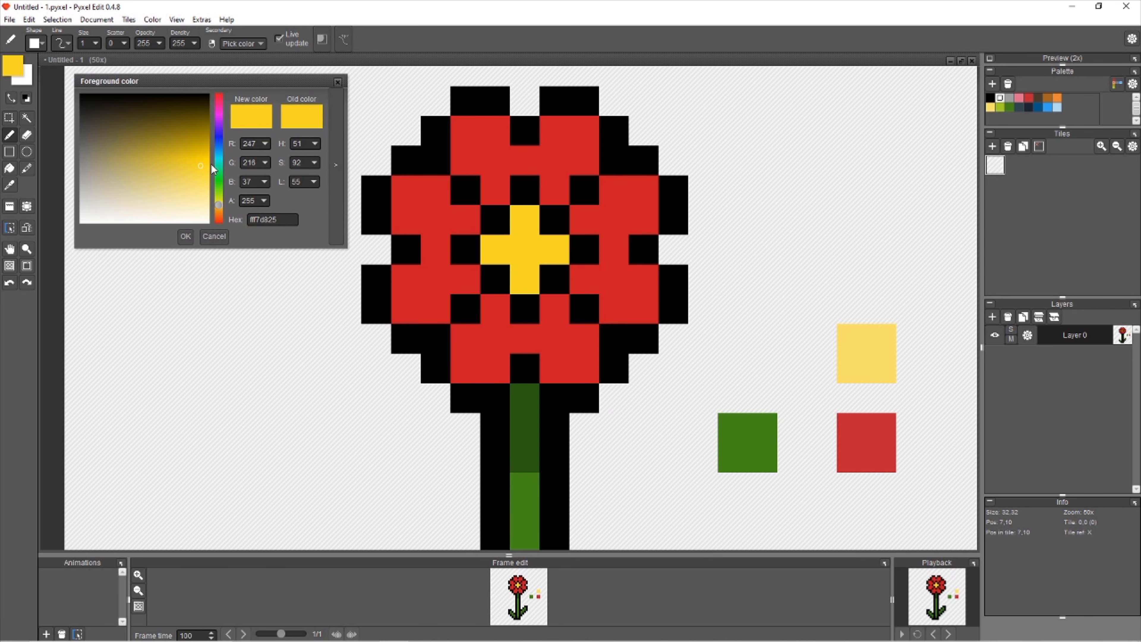
Try a dark orange with hue 18, saturation 100 and lightness 34, and sample the yellow from the flower's centre again.
{"action": "mouse_move", "coordinate": [319, 140]}
{"action": "left_mouse_down"}
{"action": "mouse_move", "coordinate": [321, 131]}
{"action": "mouse_move", "coordinate": [321, 158]}
{"action": "left_mouse_up"}
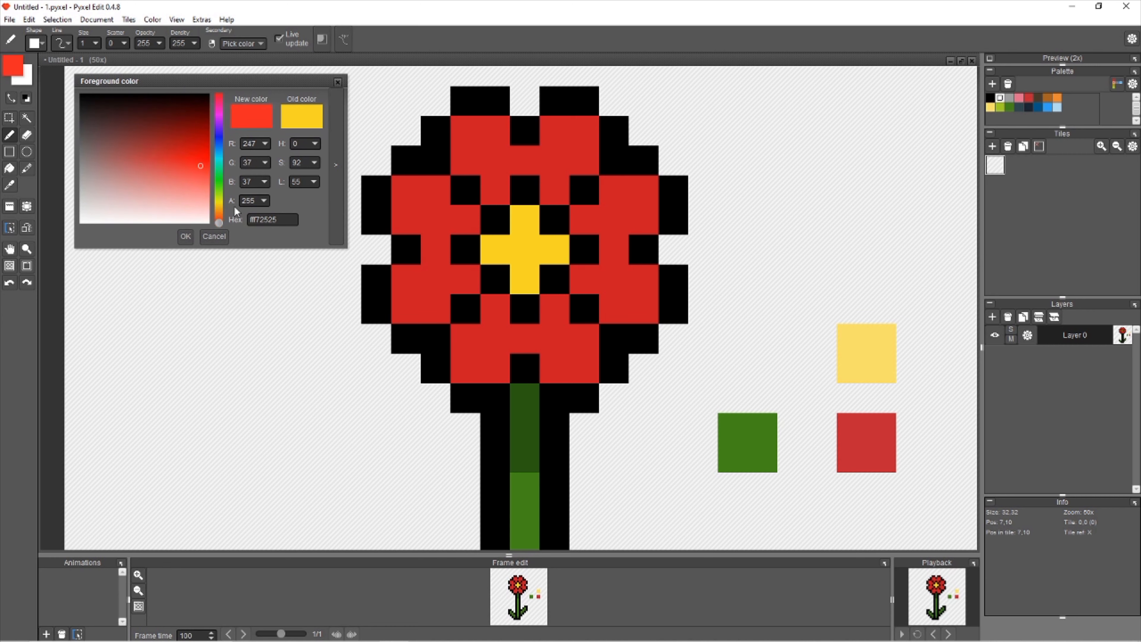
{"action": "mouse_move", "coordinate": [220, 221]}
{"action": "left_mouse_down"}
{"action": "mouse_move", "coordinate": [220, 119]}
{"action": "mouse_move", "coordinate": [227, 218]}
{"action": "left_mouse_up"}
{"action": "left_click_drag", "start_coordinate": [315, 162], "coordinate": [315, 199]}
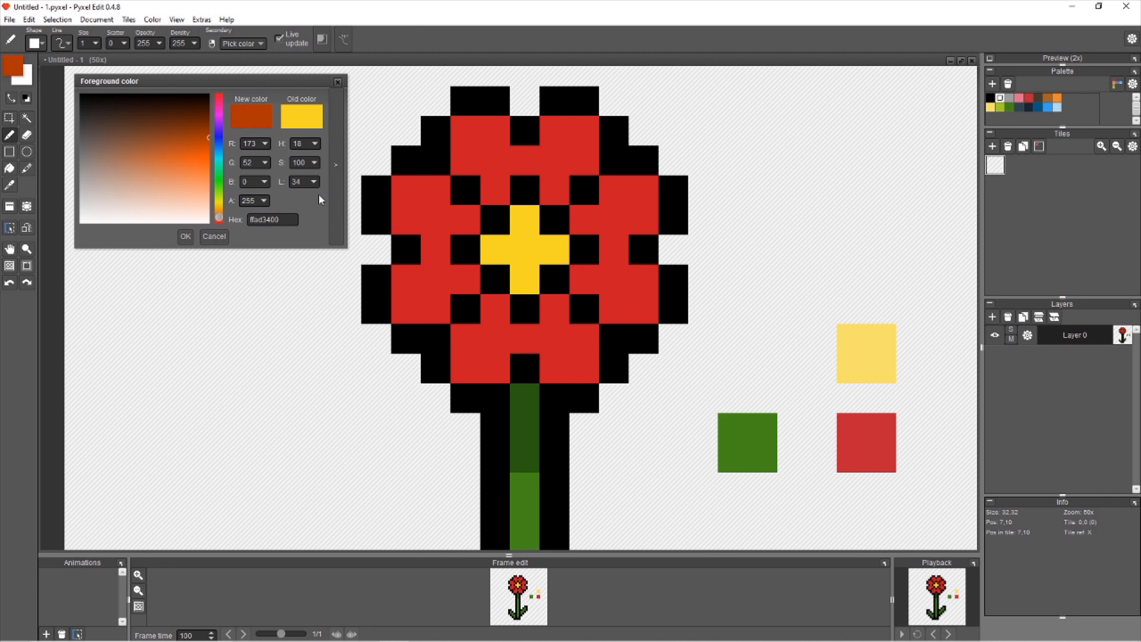
{"action": "right_click", "coordinate": [515, 250]}
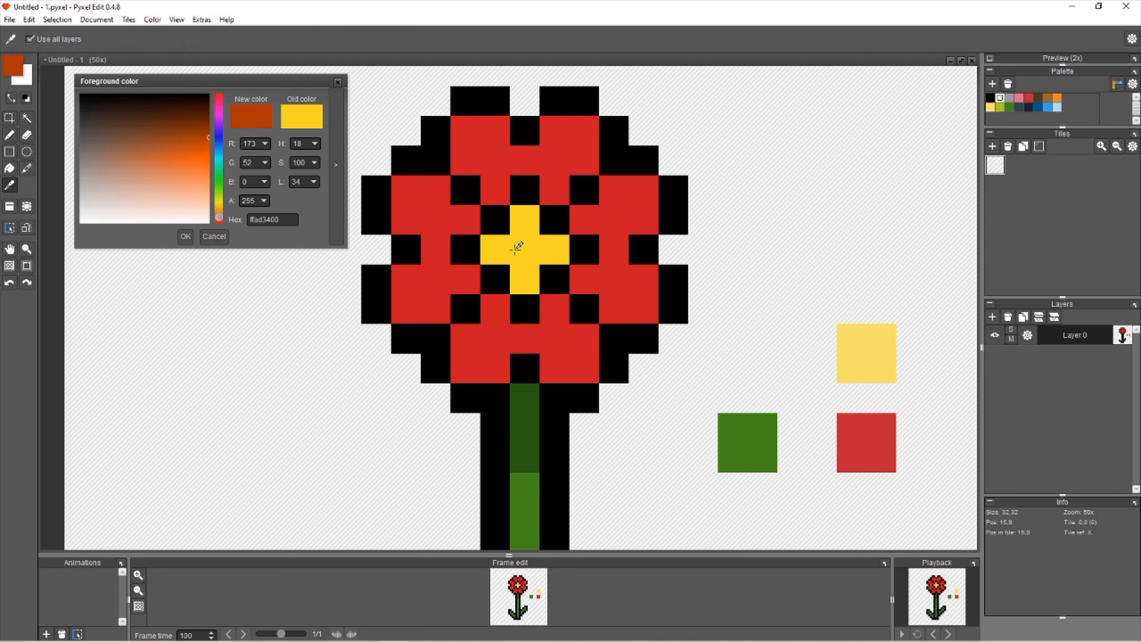
{"action": "left_click", "coordinate": [516, 248]}
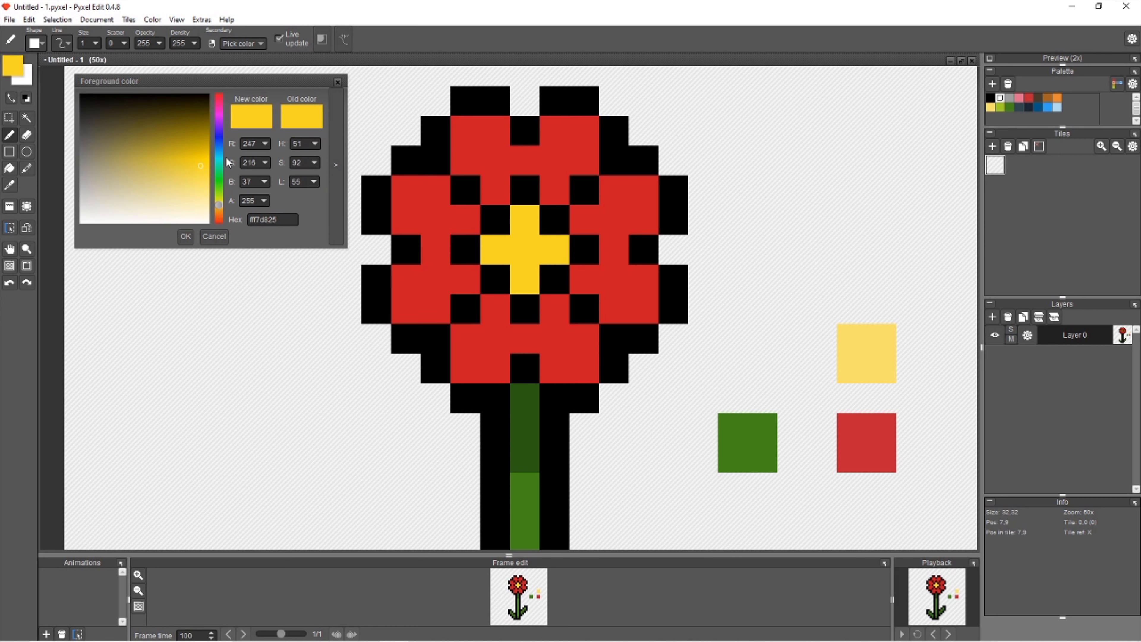
Set the sampled yellow's lightness to 48 for a darker shade.
{"action": "mouse_move", "coordinate": [197, 86]}
{"action": "left_mouse_down"}
{"action": "mouse_move", "coordinate": [253, 88]}
{"action": "mouse_move", "coordinate": [187, 75]}
{"action": "left_mouse_up"}
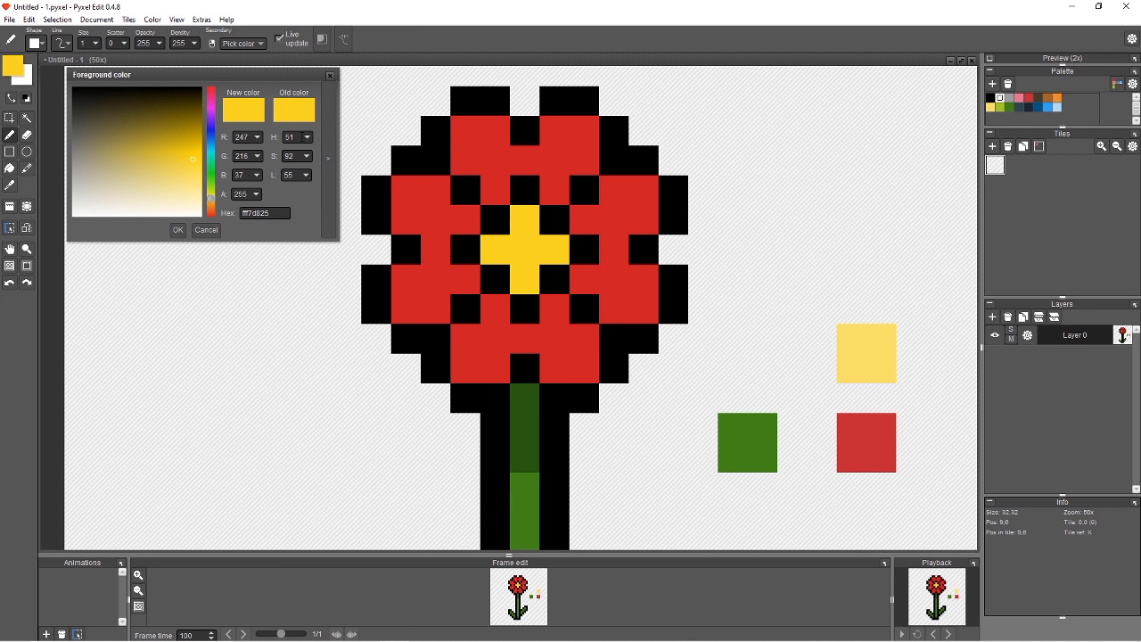
{"action": "right_click", "coordinate": [529, 241]}
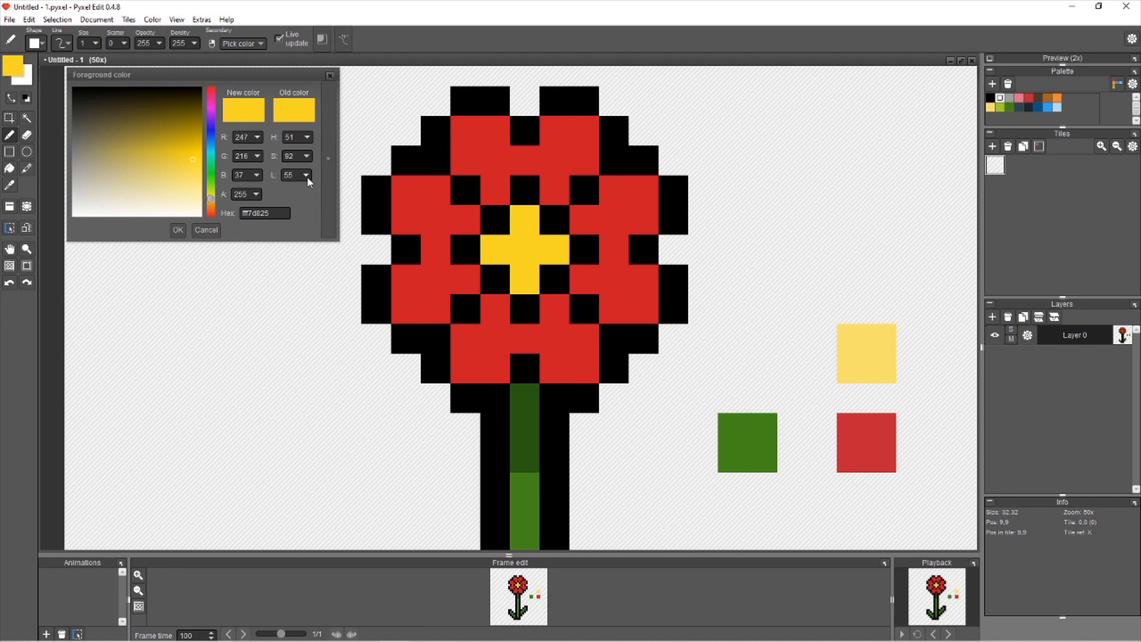
{"action": "left_click_drag", "start_coordinate": [295, 175], "coordinate": [290, 175]}
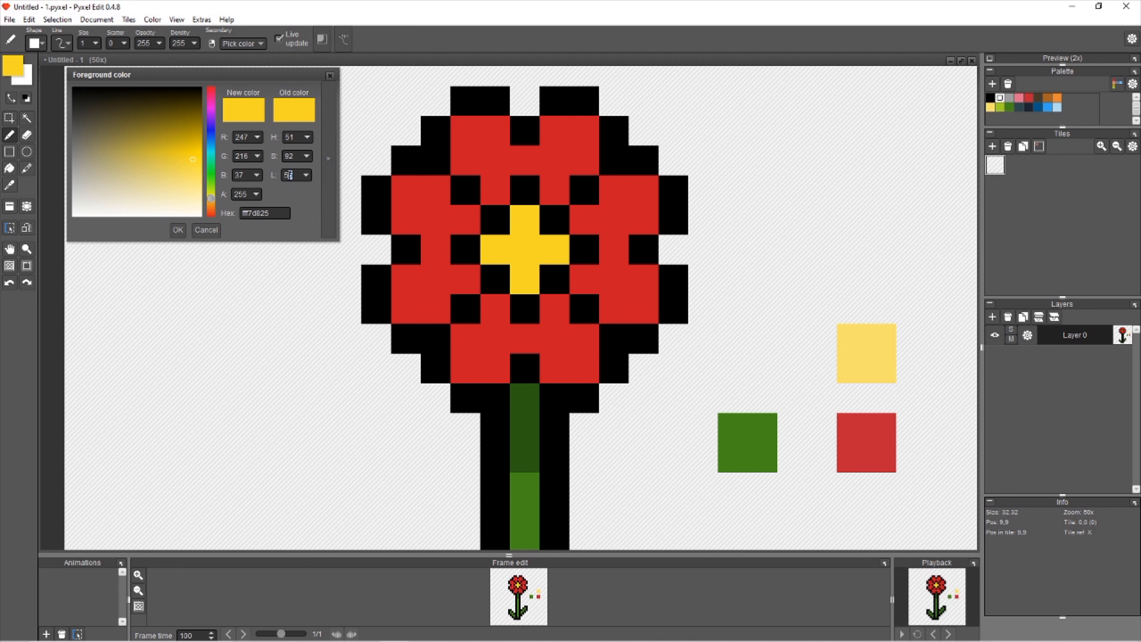
{"action": "type", "text": "0"}
{"action": "double_click", "coordinate": [290, 176]}
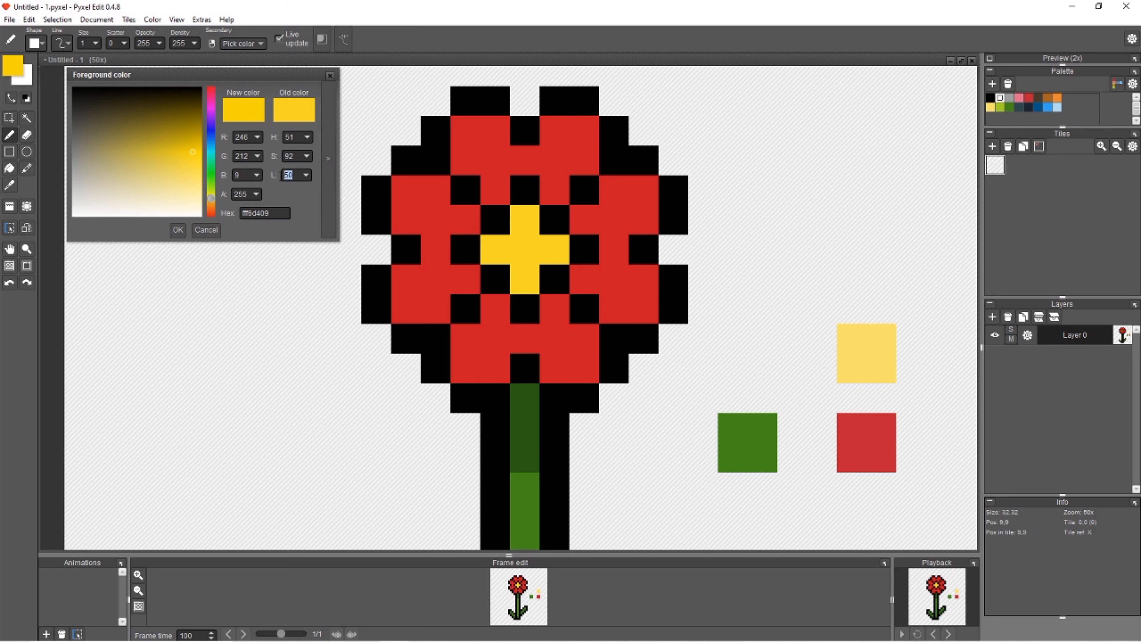
{"action": "type", "text": "45"}
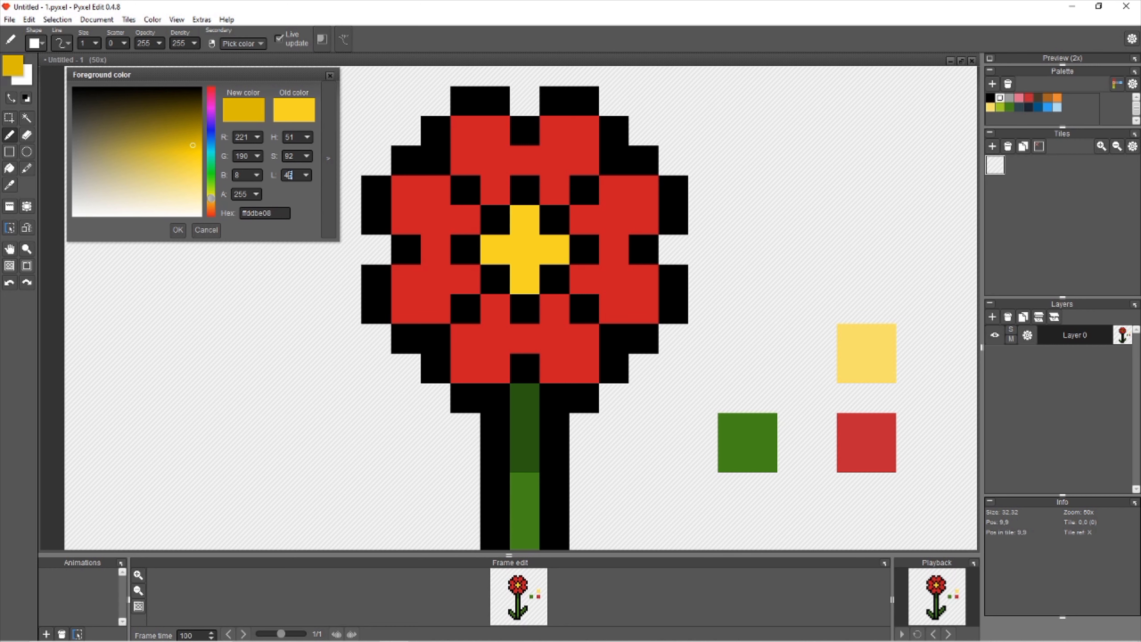
{"action": "key", "text": "BackSpace"}
{"action": "type", "text": "8"}
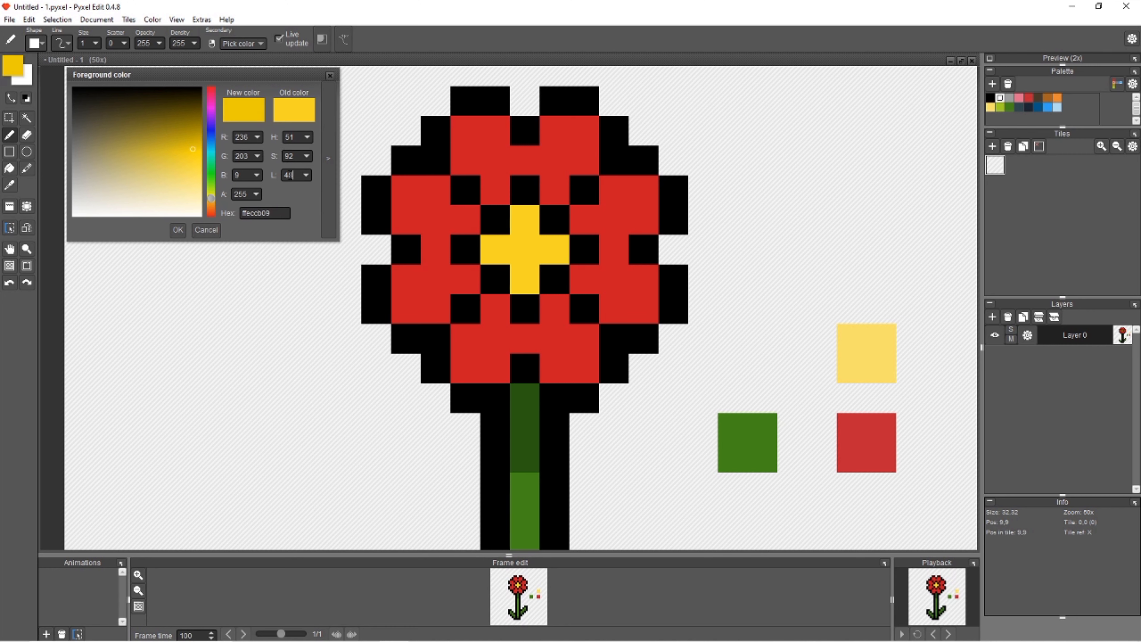
Adjust the darker yellow's hue, accept the colour and paint the four outer pixels of the flower's centre with it.
{"action": "left_click", "coordinate": [294, 137]}
{"action": "type", "text": "2"}
{"action": "left_click", "coordinate": [177, 230]}
{"action": "left_click", "coordinate": [525, 219]}
{"action": "left_click", "coordinate": [554, 249]}
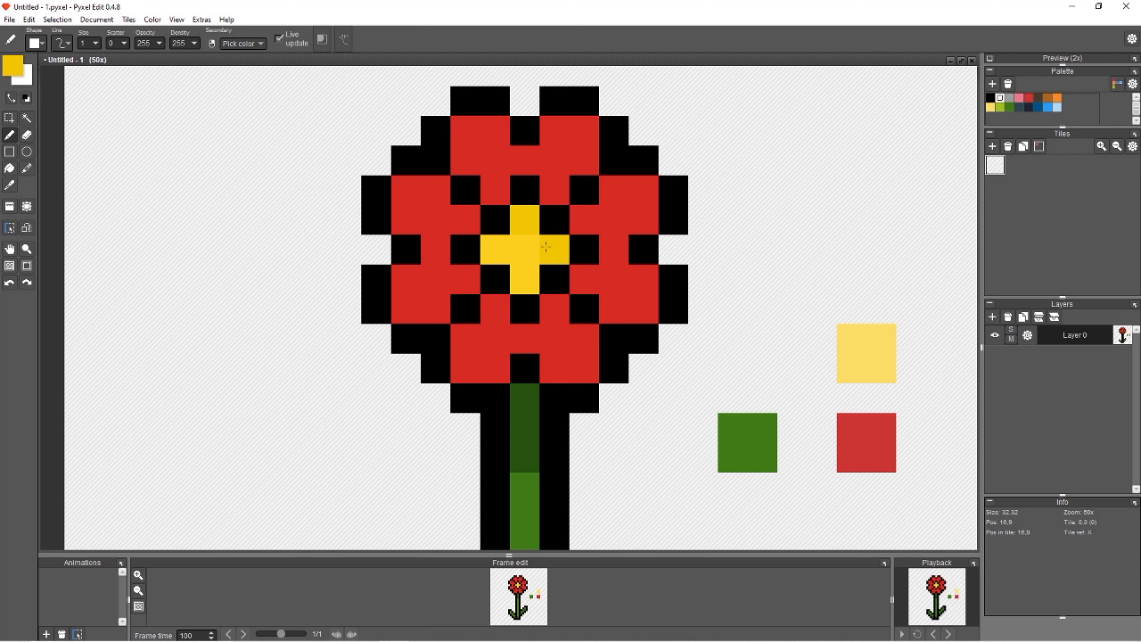
{"action": "left_click", "coordinate": [525, 279]}
{"action": "left_click", "coordinate": [495, 249]}
Sample the lighter yellow from the middle pixel of the flower and open its colour settings, undoing the stray pixel on the yellow swatch.
{"action": "left_click_drag", "start_coordinate": [655, 269], "coordinate": [581, 268]}
{"action": "left_click", "coordinate": [580, 268]}
{"action": "left_click", "coordinate": [454, 249], "text": "alt"}
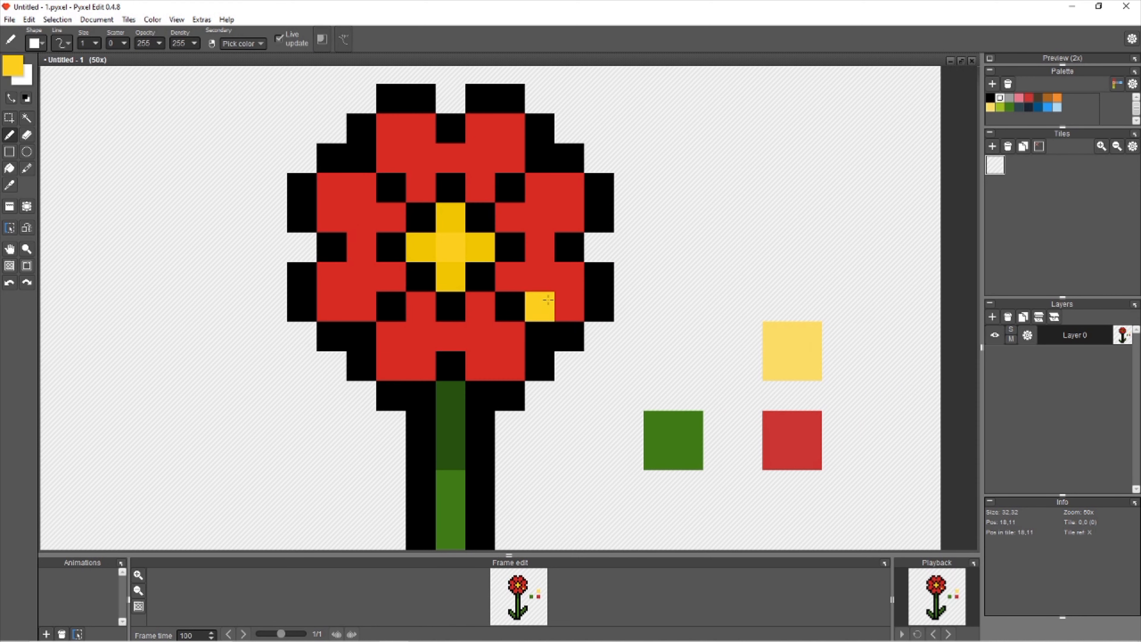
{"action": "scroll", "coordinate": [549, 297], "scroll_direction": "down", "scroll_amount": 3}
{"action": "scroll", "coordinate": [546, 300], "scroll_direction": "up", "scroll_amount": 3}
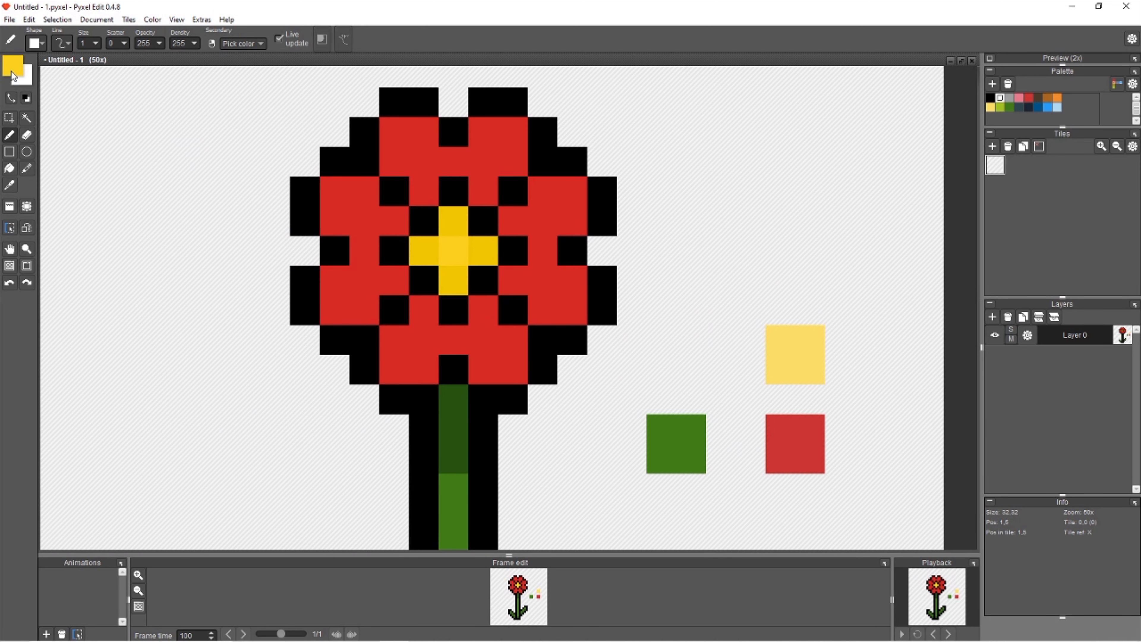
{"action": "left_click", "coordinate": [13, 71]}
{"action": "left_click", "coordinate": [780, 340]}
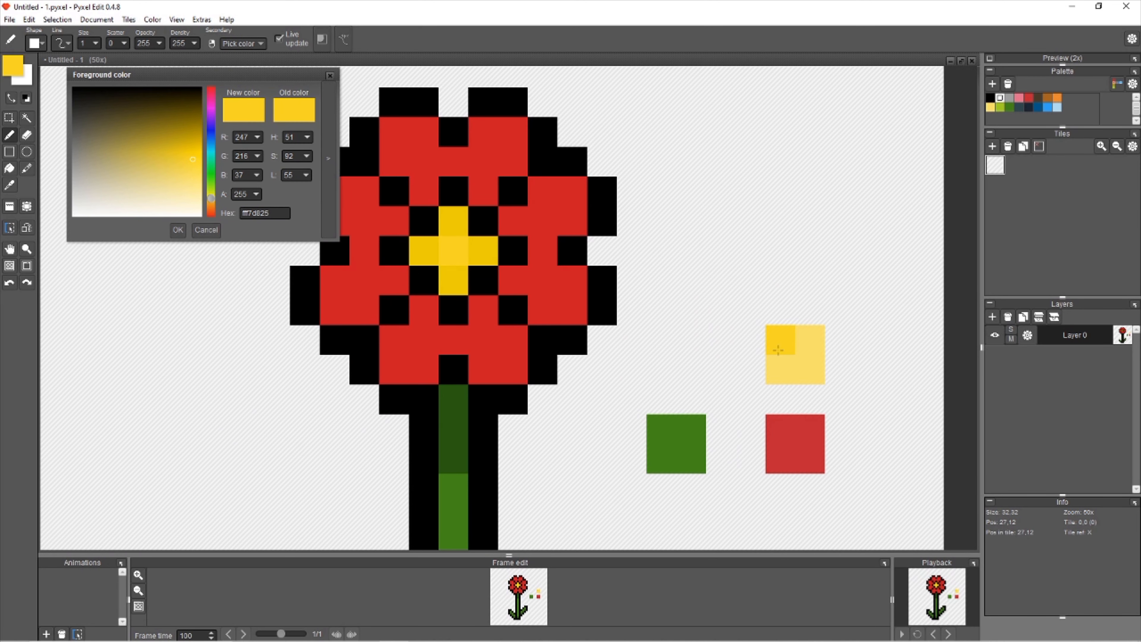
{"action": "key", "text": "ctrl+z"}
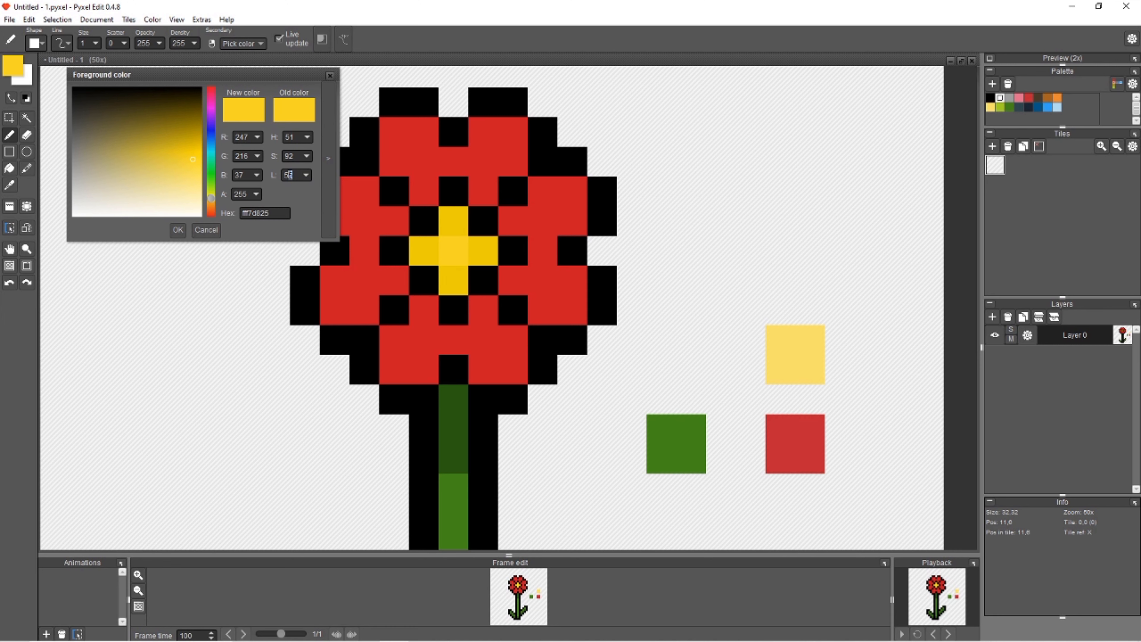
Set the yellow's lightness to 60 and hue to 49, paint the flower's middle pixel with it and accept the colour.
{"action": "double_click", "coordinate": [299, 180]}
{"action": "type", "text": "60"}
{"action": "left_click_drag", "start_coordinate": [301, 139], "coordinate": [291, 138]}
{"action": "double_click", "coordinate": [289, 137]}
{"action": "type", "text": "49"}
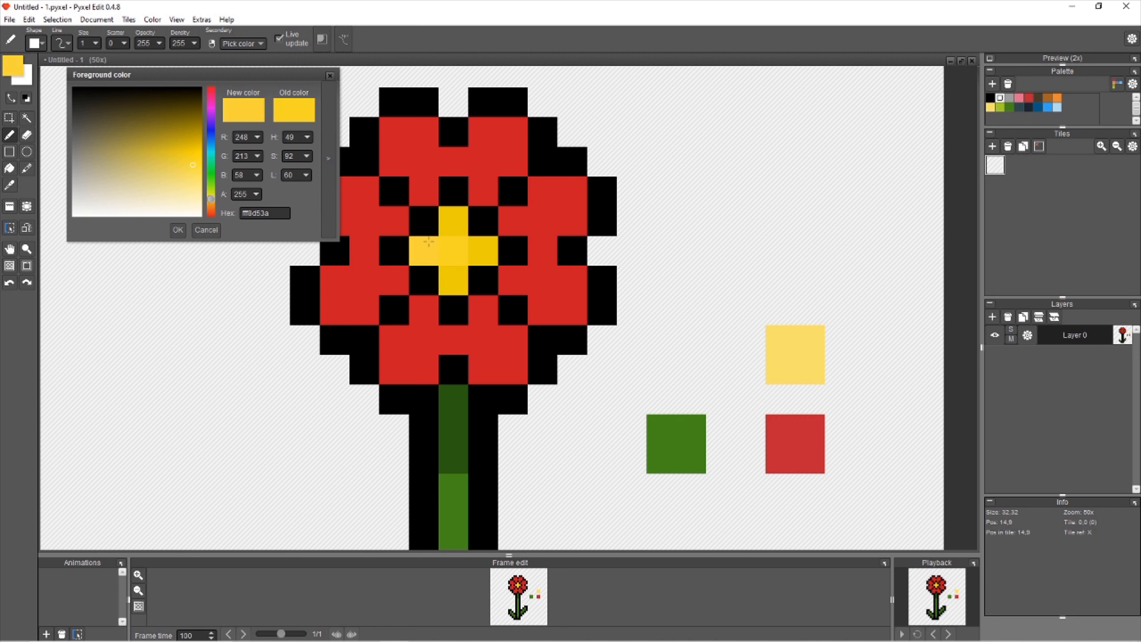
{"action": "left_click", "coordinate": [454, 245]}
{"action": "left_click", "coordinate": [178, 230]}
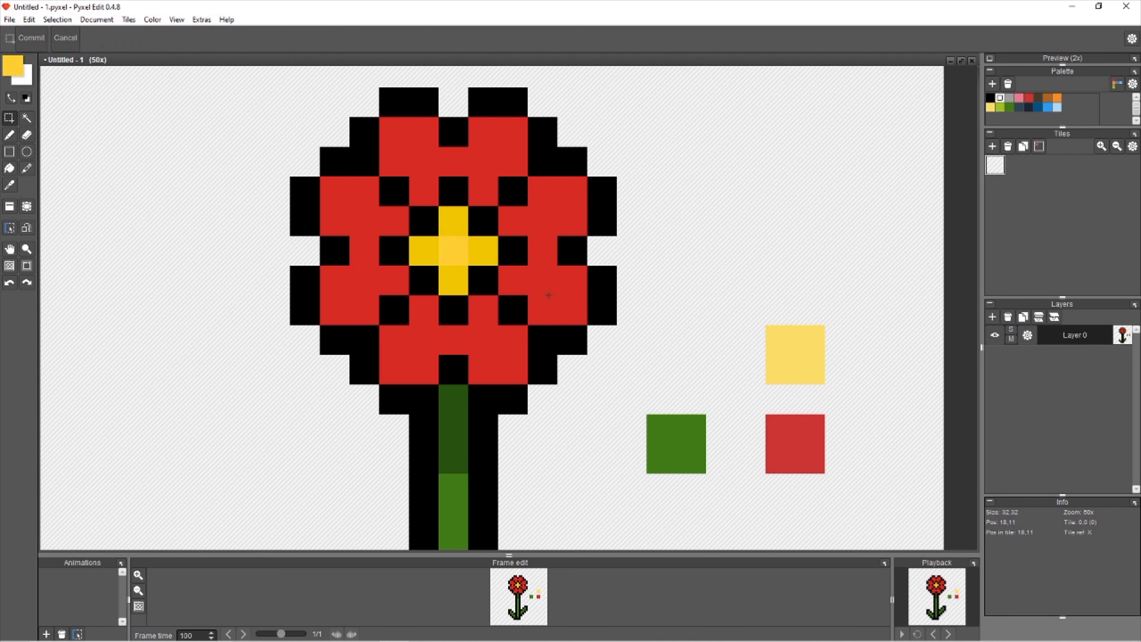
Examine the flower's recoloured yellow centre against the whole drawing at several magnifications.
{"action": "scroll", "coordinate": [553, 290], "scroll_direction": "down", "scroll_amount": 8}
{"action": "scroll", "coordinate": [556, 290], "scroll_direction": "down", "scroll_amount": 3}
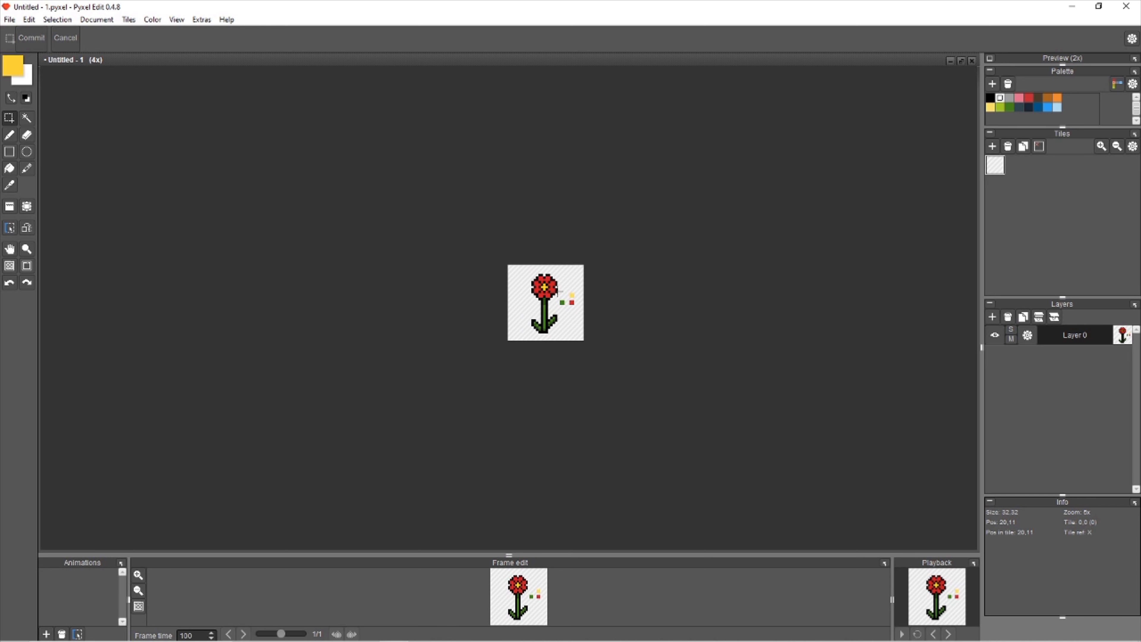
{"action": "scroll", "coordinate": [544, 278], "scroll_direction": "up", "scroll_amount": 7}
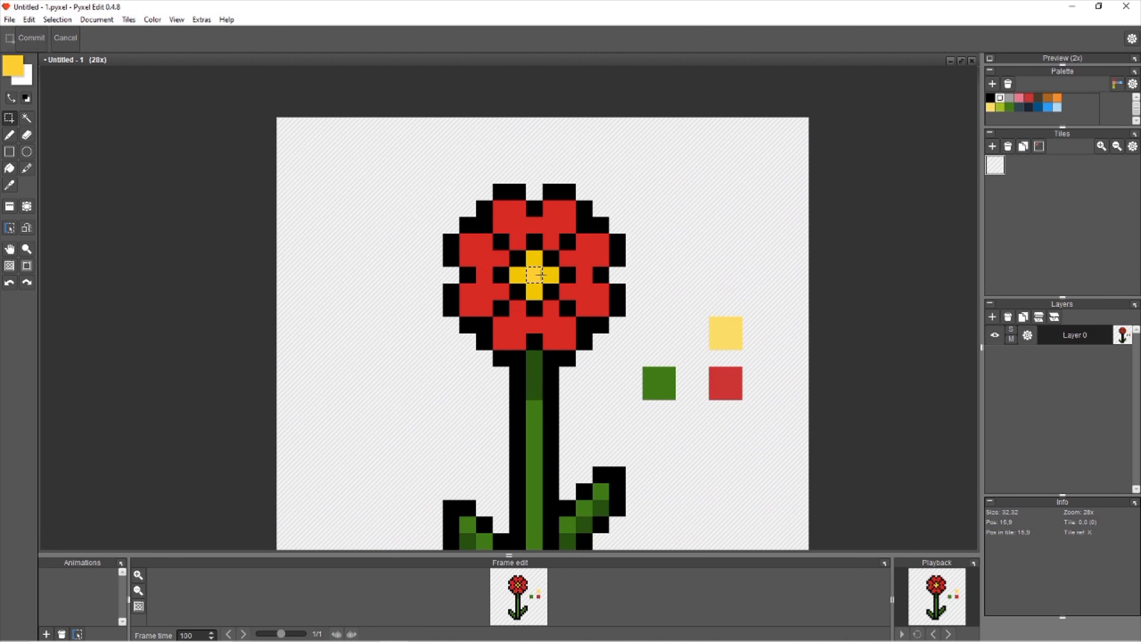
{"action": "scroll", "coordinate": [537, 278], "scroll_direction": "up", "scroll_amount": 3}
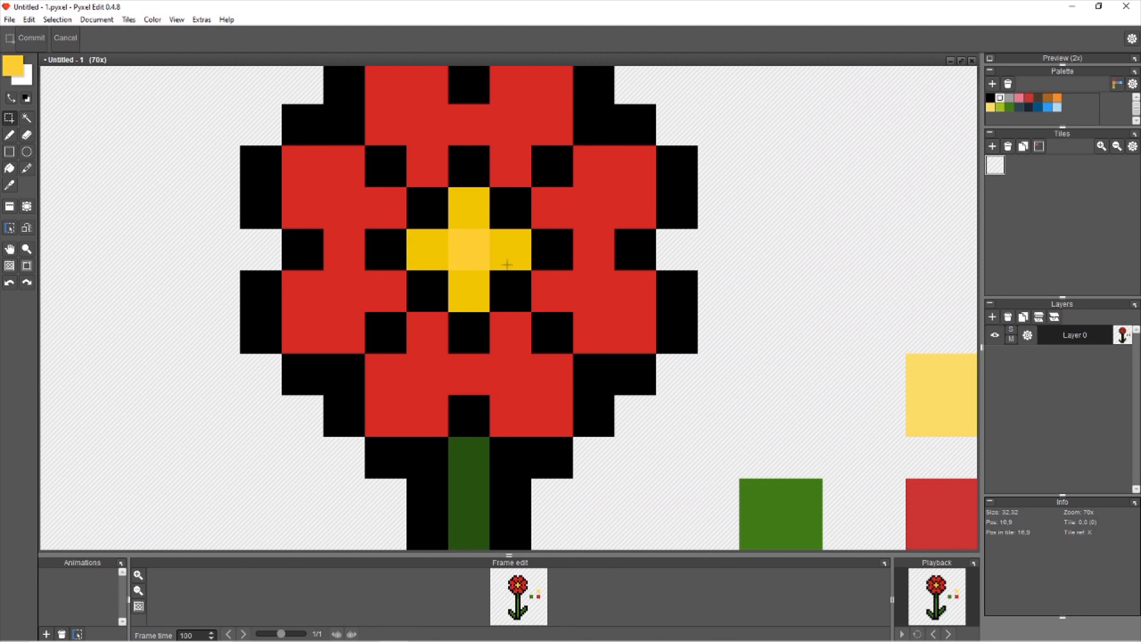
{"action": "scroll", "coordinate": [456, 258], "scroll_direction": "down", "scroll_amount": 3}
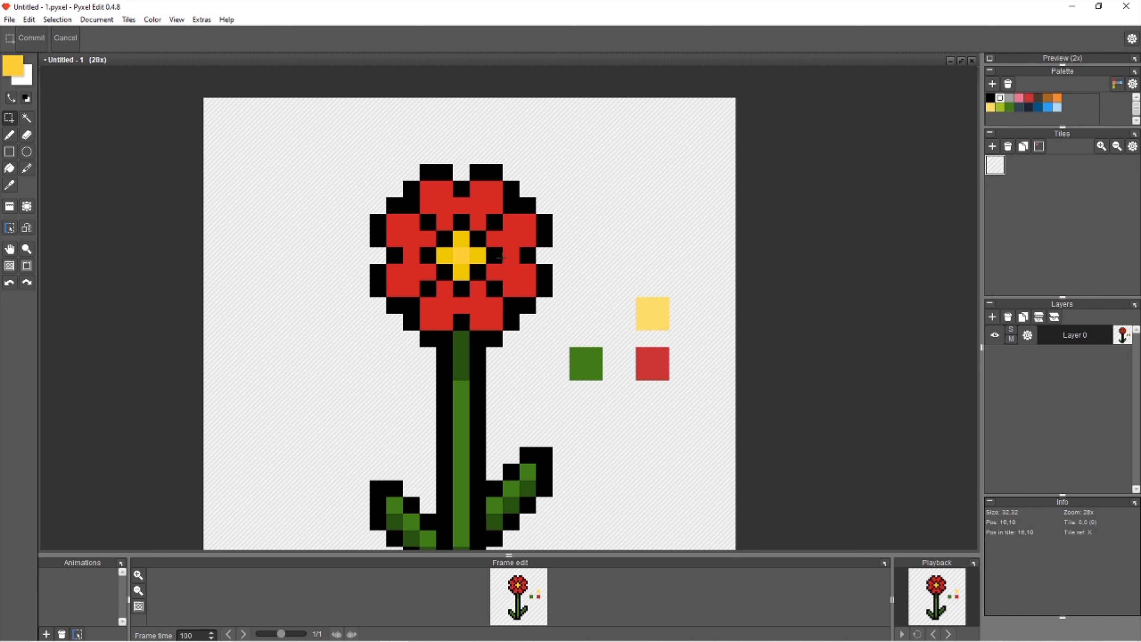
{"action": "scroll", "coordinate": [500, 257], "scroll_direction": "down", "scroll_amount": 4}
{"action": "scroll", "coordinate": [400, 243], "scroll_direction": "up", "scroll_amount": 5}
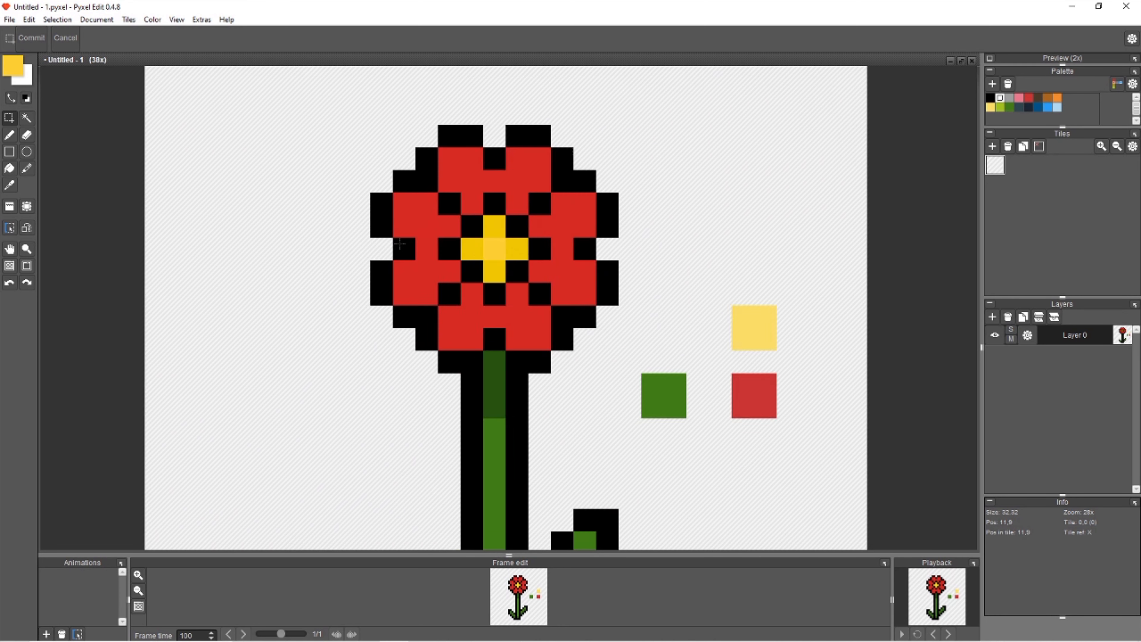
{"action": "scroll", "coordinate": [400, 244], "scroll_direction": "up", "scroll_amount": 3}
{"action": "key", "text": "b"}
{"action": "left_click", "coordinate": [383, 241], "text": "alt"}
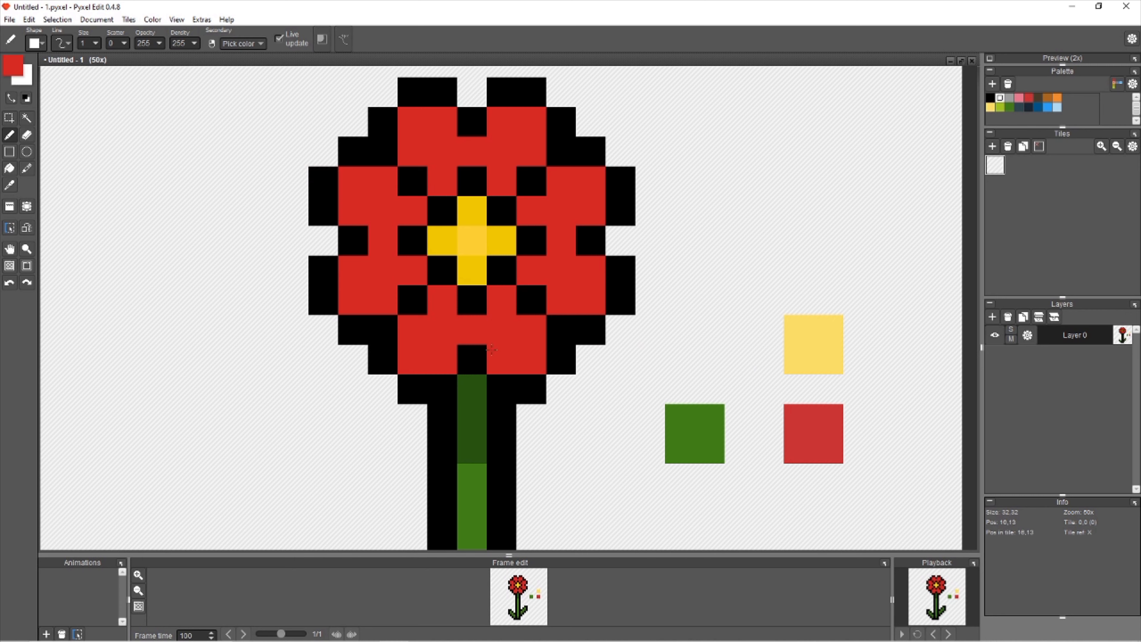
{"action": "key", "text": "b"}
{"action": "left_click", "coordinate": [353, 270]}
{"action": "scroll", "coordinate": [530, 263], "scroll_direction": "down", "scroll_amount": 8}
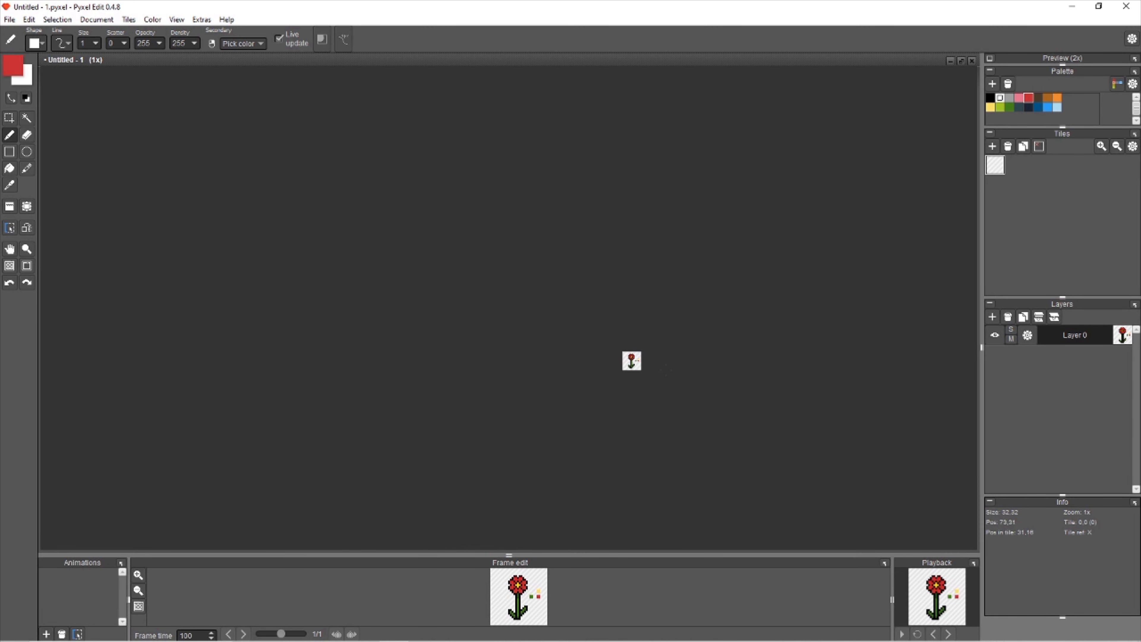
{"action": "scroll", "coordinate": [664, 366], "scroll_direction": "up", "scroll_amount": 1}
{"action": "scroll", "coordinate": [472, 338], "scroll_direction": "up", "scroll_amount": 8}
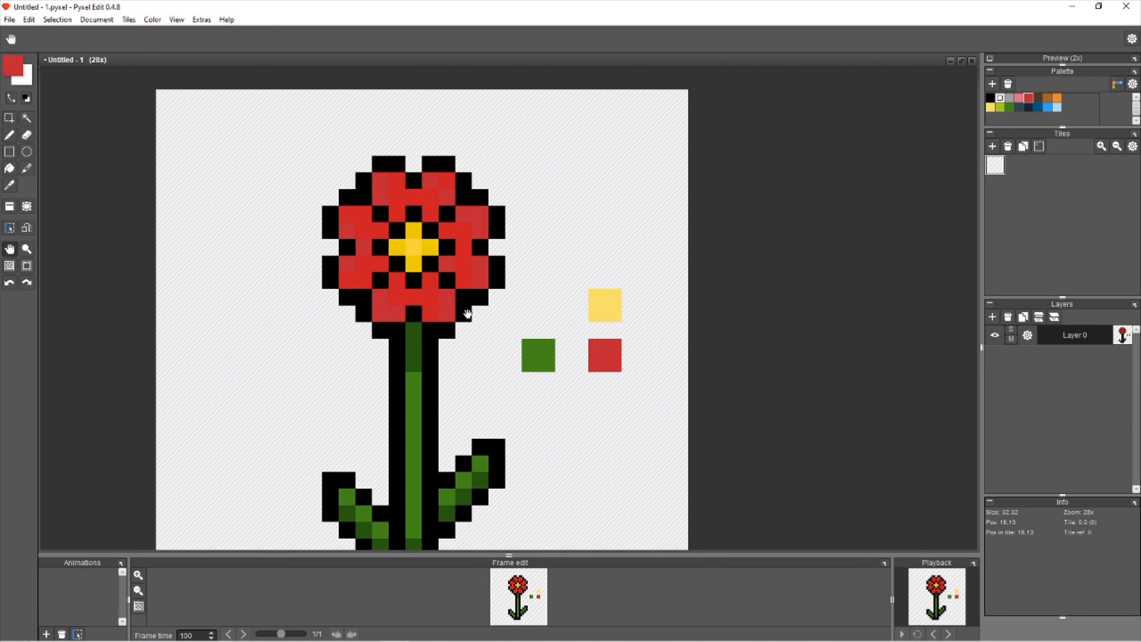
{"action": "scroll", "coordinate": [471, 335], "scroll_direction": "up", "scroll_amount": 2}
{"action": "key", "text": "ctrl+z"}
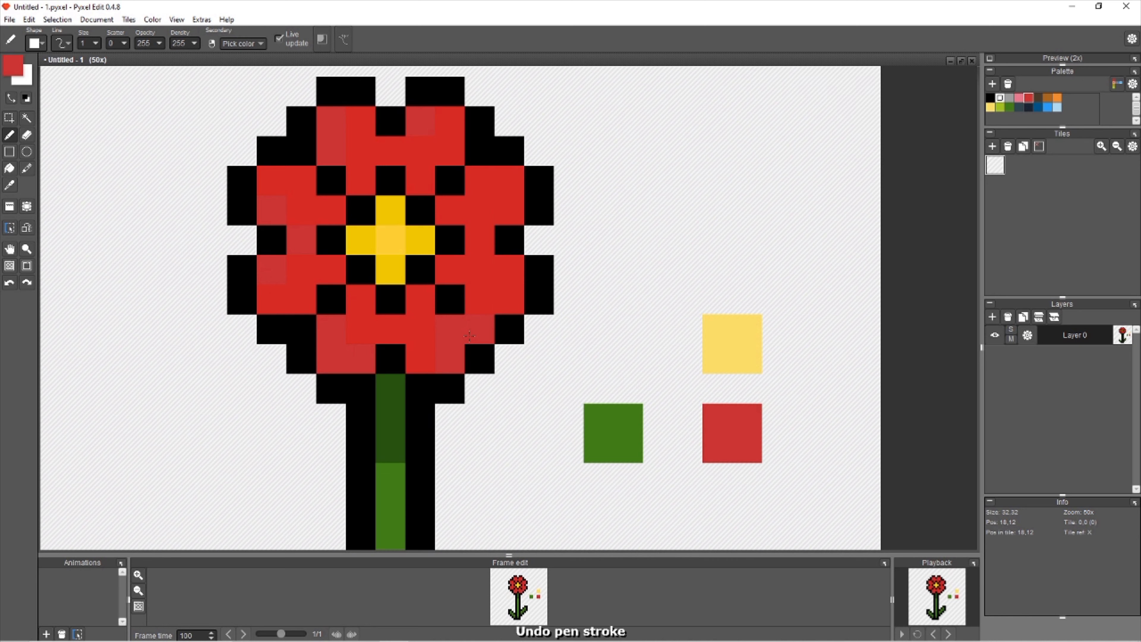
{"action": "key", "text": "ctrl+z"}
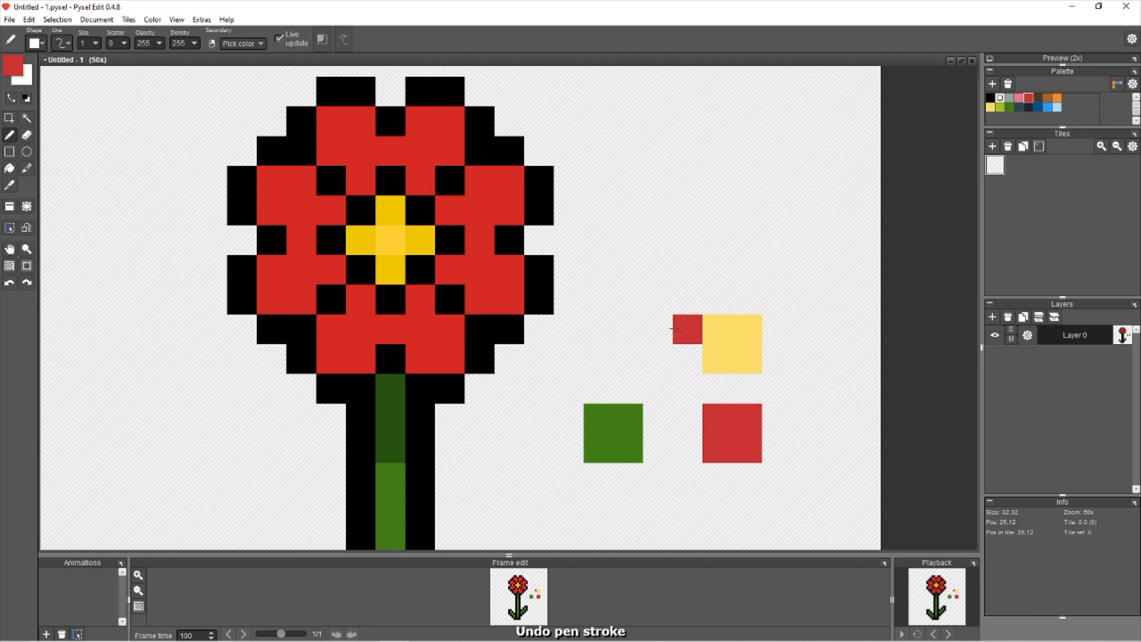
Create a darker petal red by sampling the petals' red and setting its lightness to 40 and hue to 358.
{"action": "left_click", "coordinate": [16, 65]}
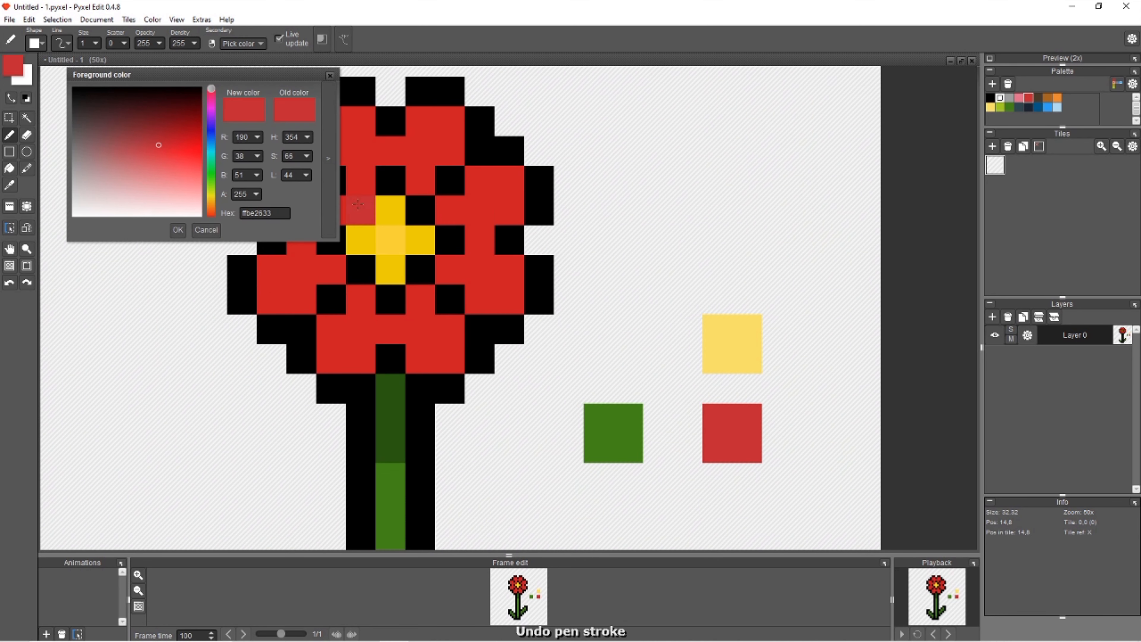
{"action": "right_click", "coordinate": [486, 226]}
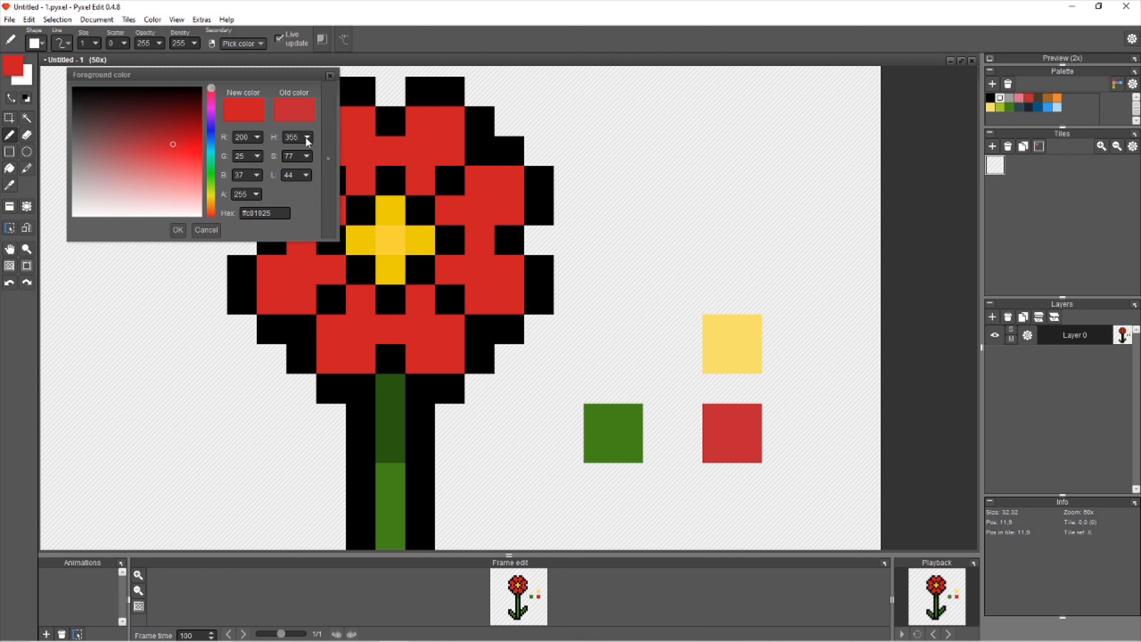
{"action": "left_click", "coordinate": [290, 175]}
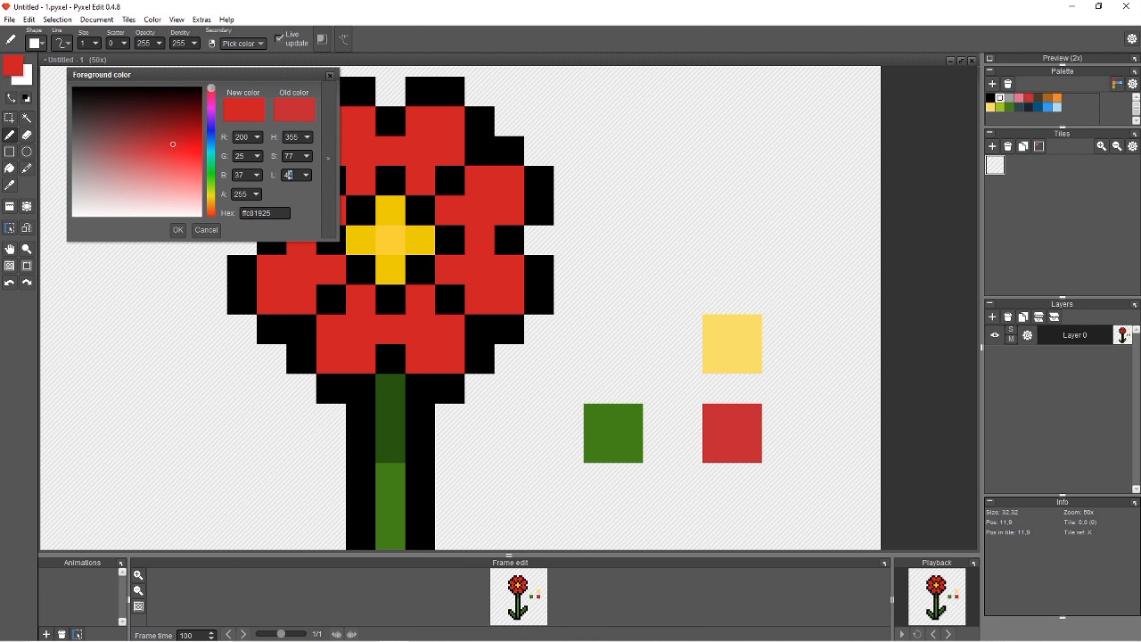
{"action": "left_click", "coordinate": [390, 210]}
{"action": "key", "text": "ctrl+z"}
{"action": "left_click", "coordinate": [504, 236]}
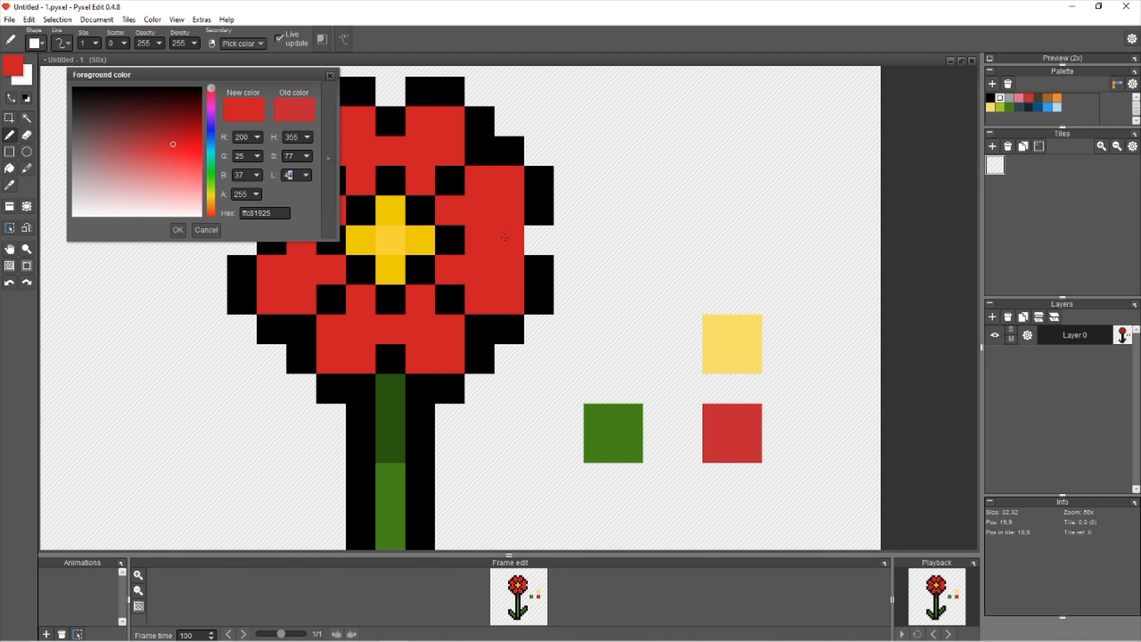
{"action": "type", "text": "0"}
{"action": "left_click_drag", "start_coordinate": [298, 137], "coordinate": [295, 138]}
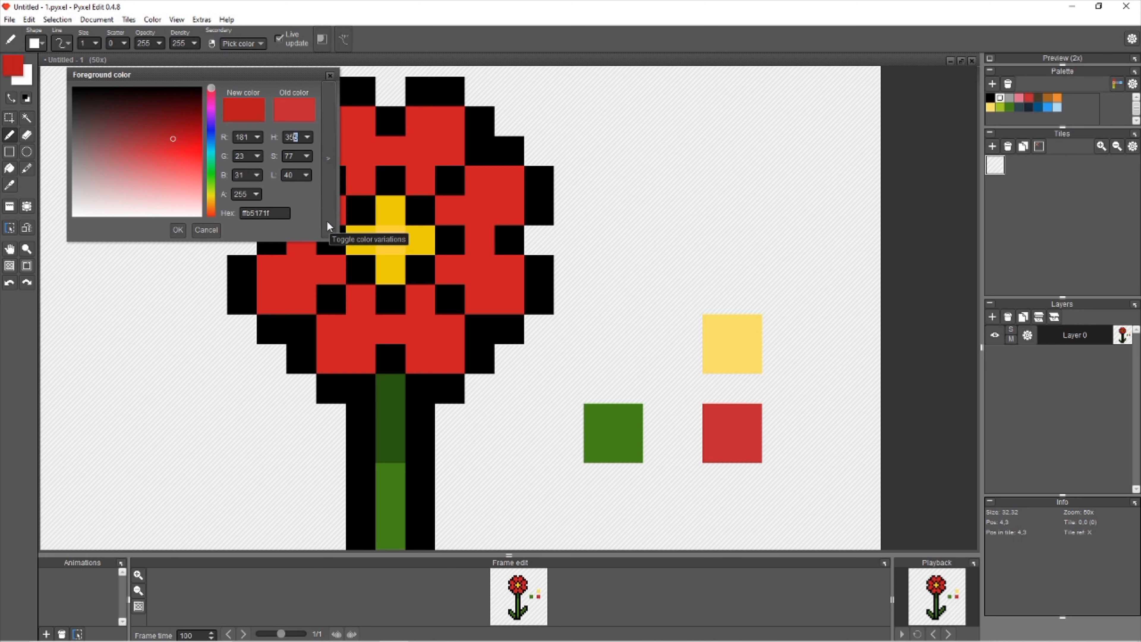
{"action": "type", "text": "7"}
{"action": "key", "text": "Return"}
Paint the eight petal pixels bordering the flower centre's black outline with the darker red.
{"action": "left_click", "coordinate": [320, 208]}
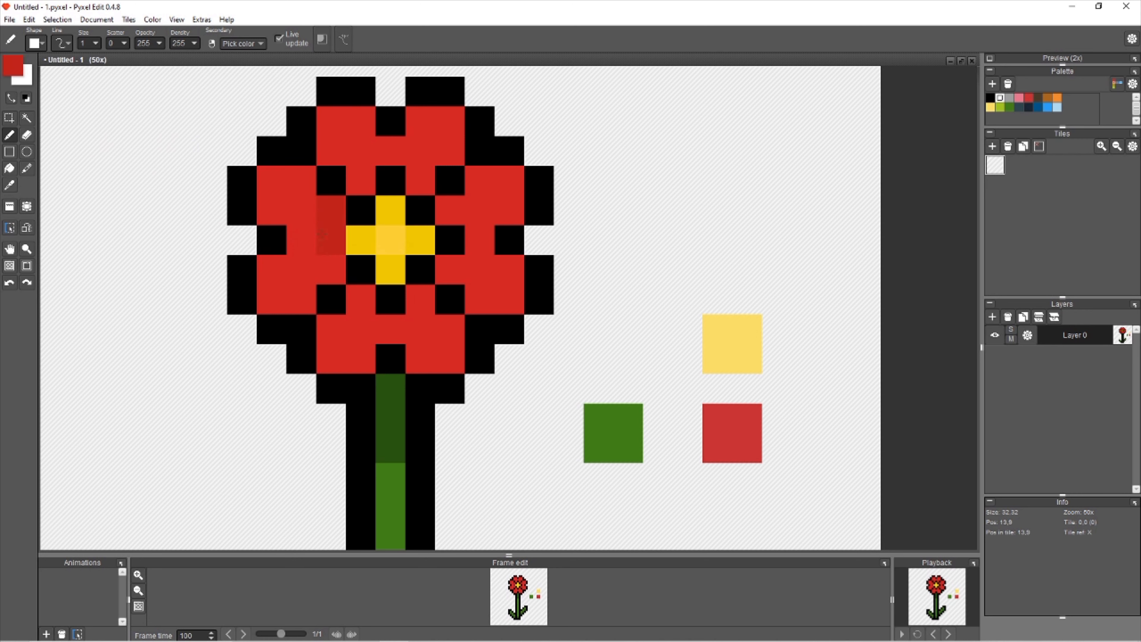
{"action": "left_click", "coordinate": [331, 270]}
{"action": "left_click", "coordinate": [360, 299]}
{"action": "left_click", "coordinate": [426, 306]}
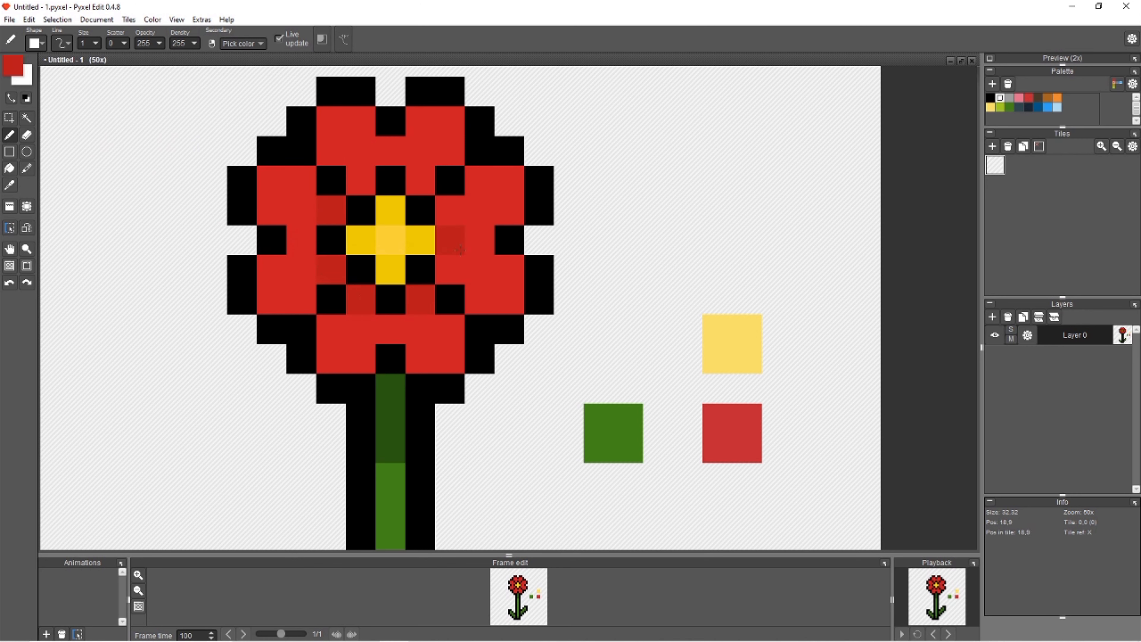
{"action": "left_click", "coordinate": [450, 270]}
{"action": "left_click", "coordinate": [449, 209]}
{"action": "left_click", "coordinate": [420, 179]}
{"action": "left_click", "coordinate": [360, 180]}
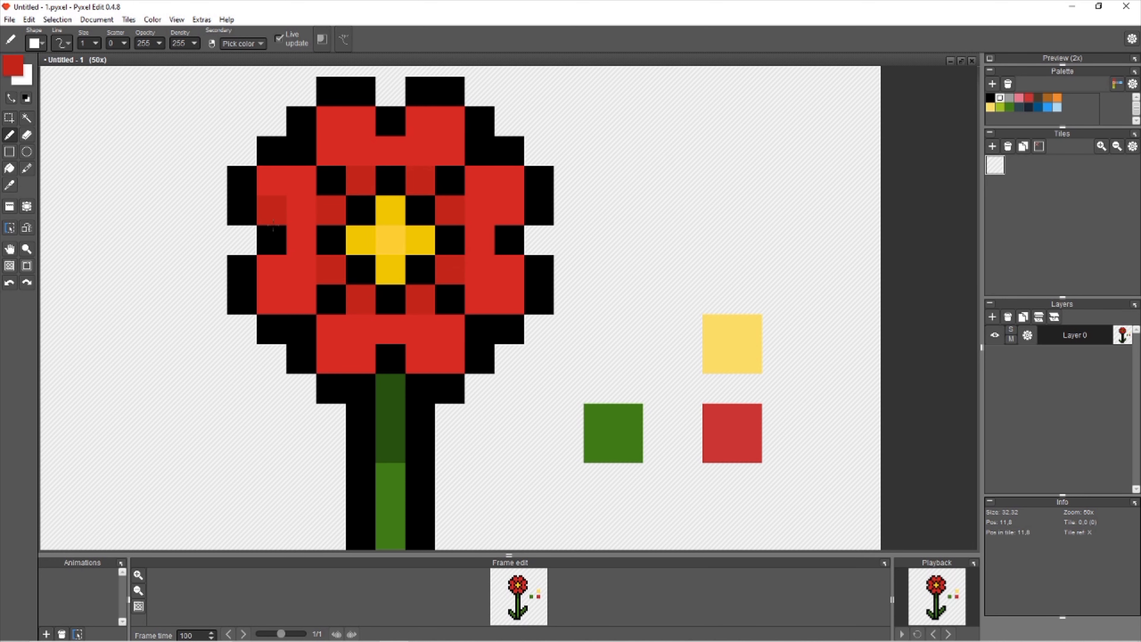
Resample the darker red and paint the four pixels where neighbouring petals meet with it.
{"action": "left_click_drag", "start_coordinate": [240, 240], "coordinate": [311, 250]}
{"action": "right_click", "coordinate": [310, 221]}
{"action": "left_click_drag", "start_coordinate": [174, 298], "coordinate": [166, 293]}
{"action": "left_click_drag", "start_coordinate": [104, 249], "coordinate": [282, 240]}
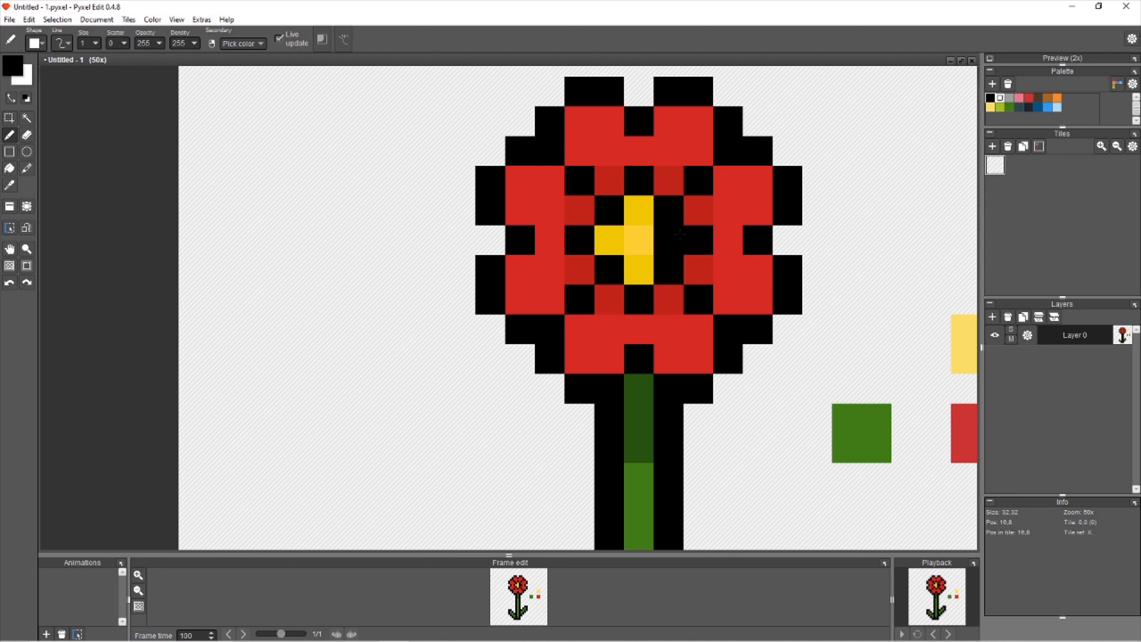
{"action": "left_click", "coordinate": [565, 255], "text": "alt"}
{"action": "left_click", "coordinate": [549, 240]}
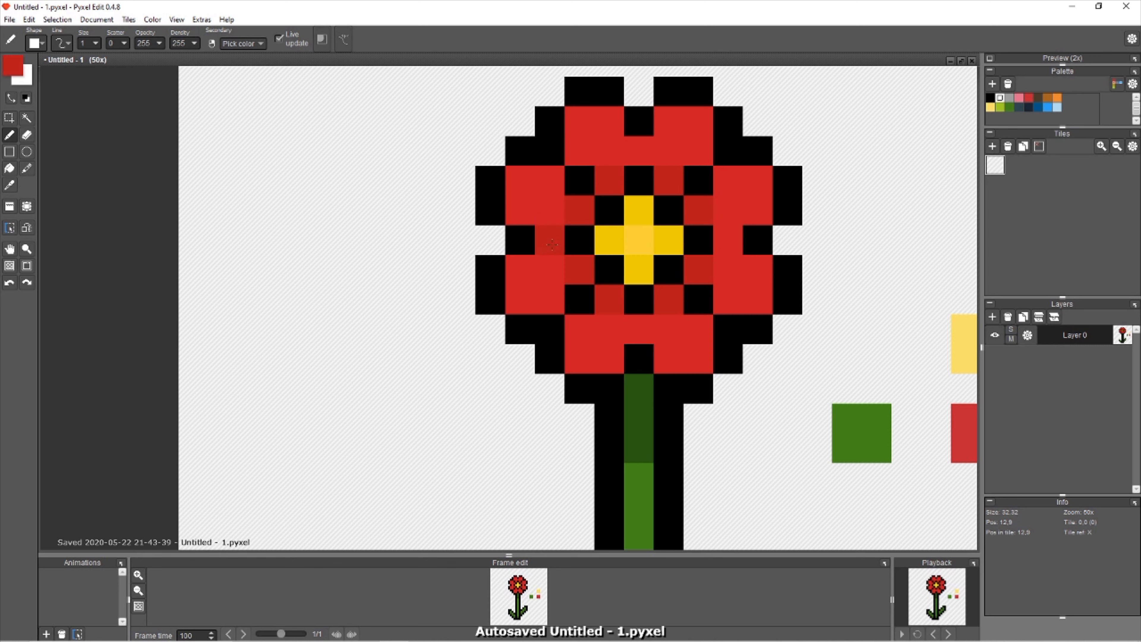
{"action": "left_click", "coordinate": [639, 151]}
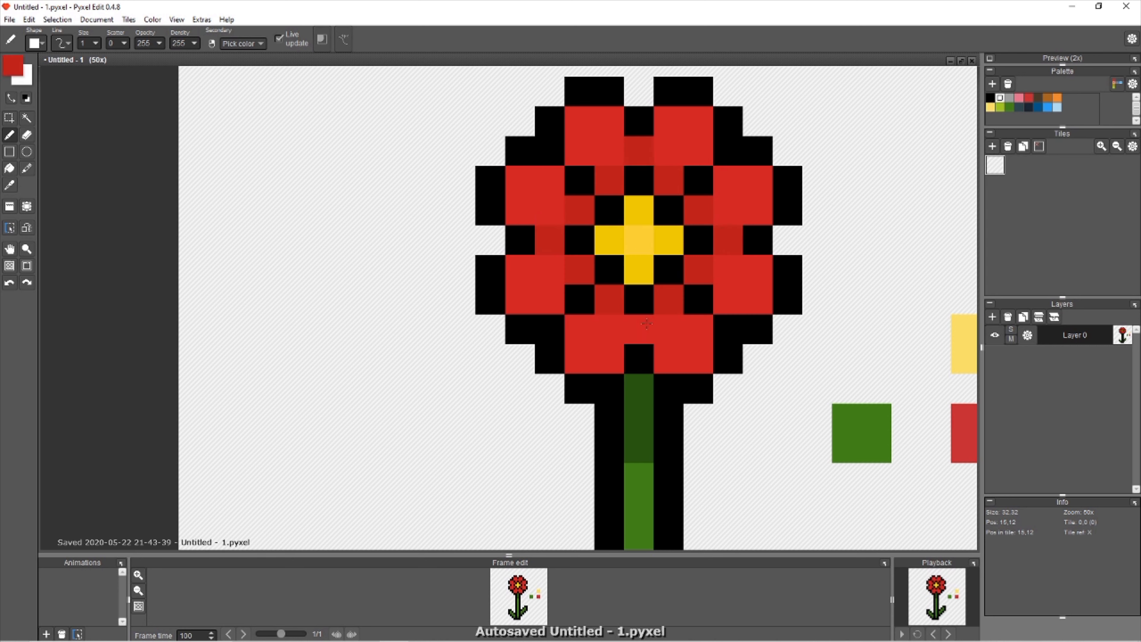
{"action": "scroll", "coordinate": [784, 358], "scroll_direction": "down", "scroll_amount": 8}
{"action": "scroll", "coordinate": [782, 360], "scroll_direction": "up", "scroll_amount": 8}
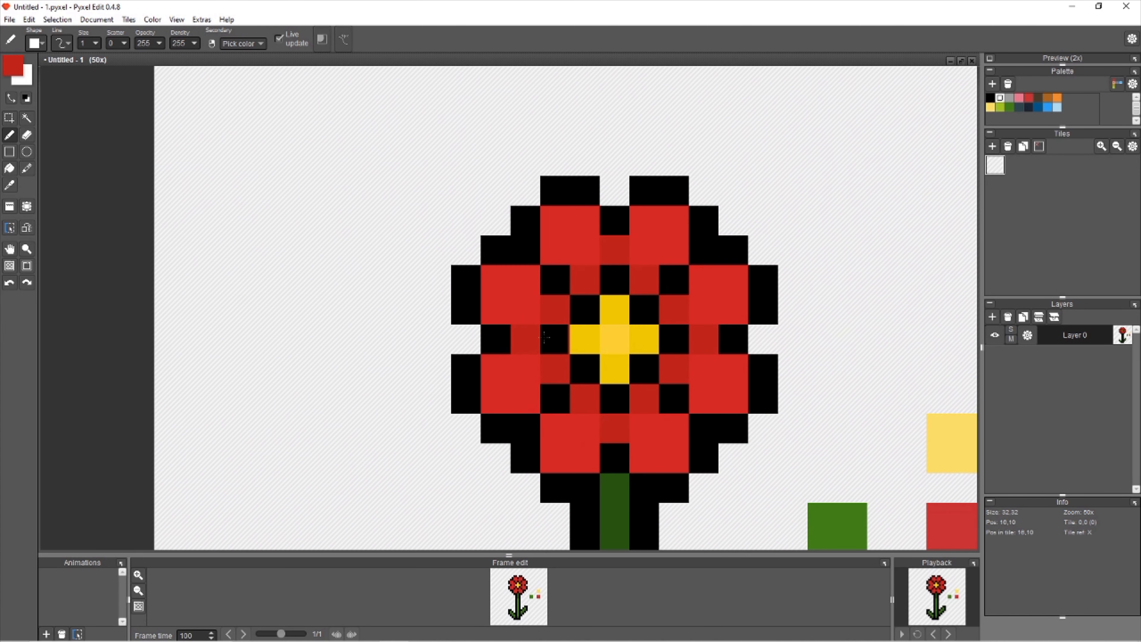
Set the darker red's lightness to 35 and hue to 360 and accept the colour.
{"action": "left_click", "coordinate": [22, 71]}
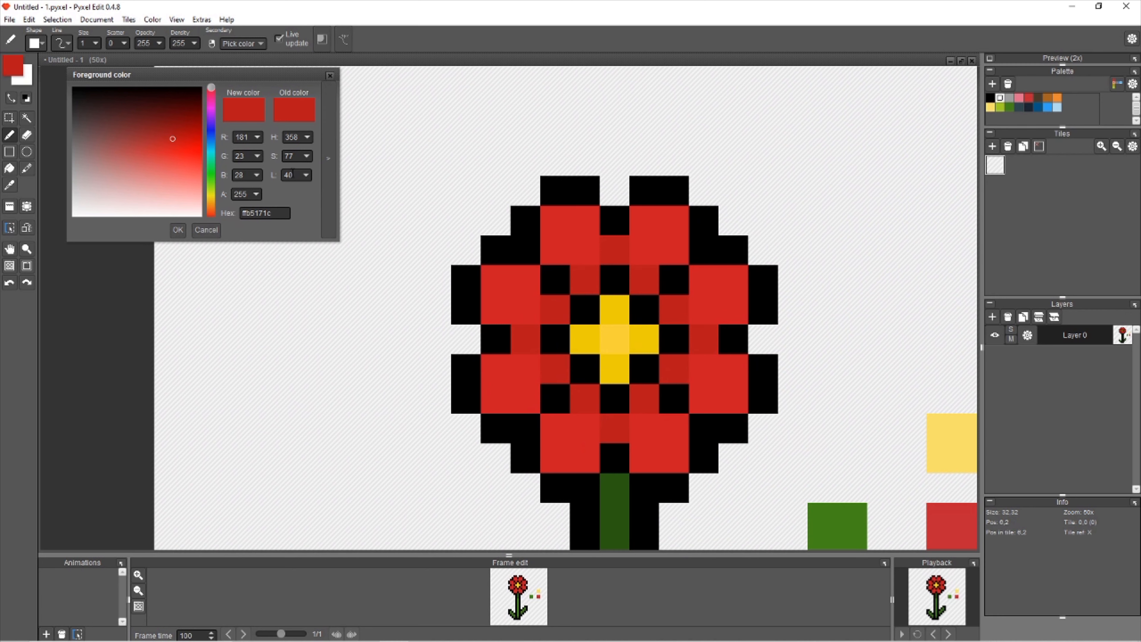
{"action": "left_click_drag", "start_coordinate": [300, 176], "coordinate": [274, 178]}
{"action": "type", "text": "35"}
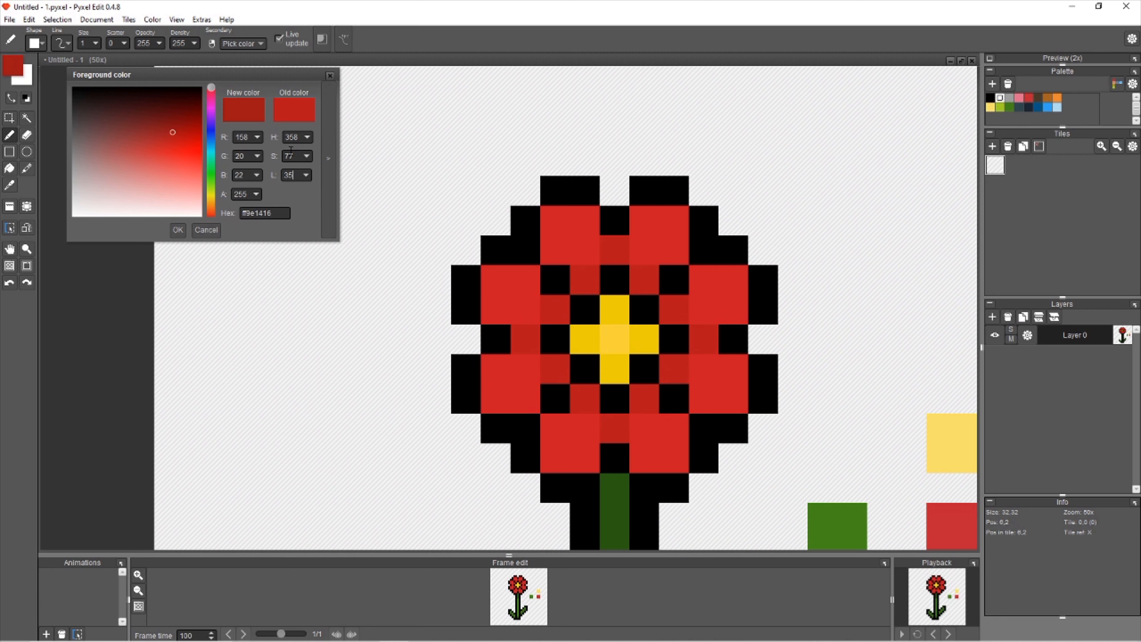
{"action": "left_click_drag", "start_coordinate": [302, 138], "coordinate": [292, 140]}
{"action": "type", "text": "60"}
{"action": "left_click", "coordinate": [178, 230]}
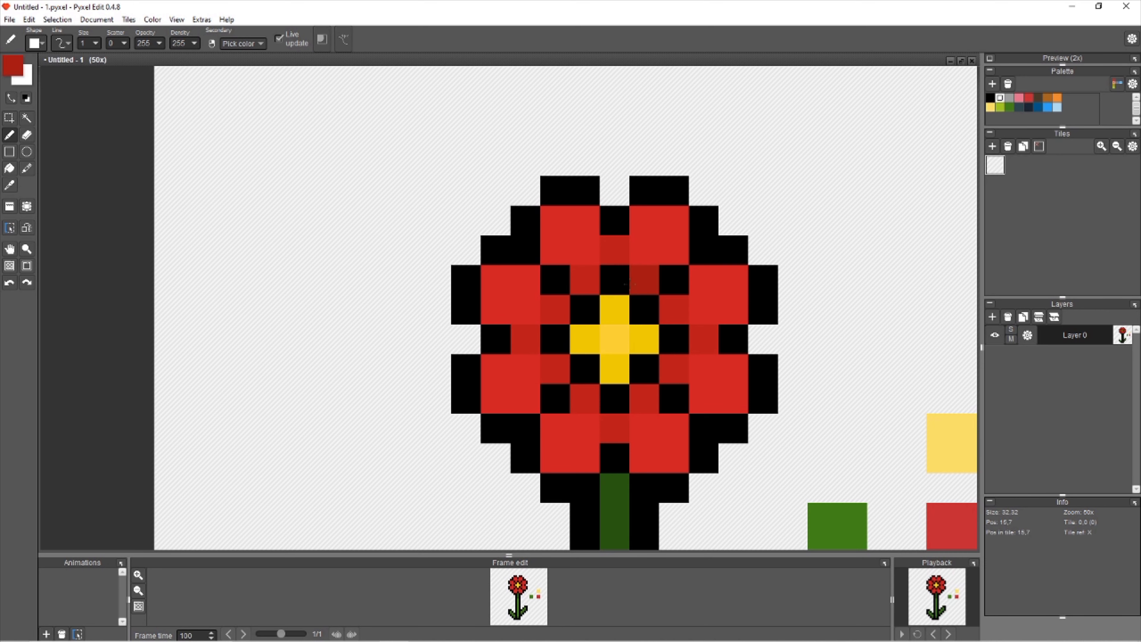
Repaint all twelve shaded inner petal pixels around the flower's centre with the new, deeper red.
{"action": "left_click_drag", "start_coordinate": [645, 281], "coordinate": [496, 217]}
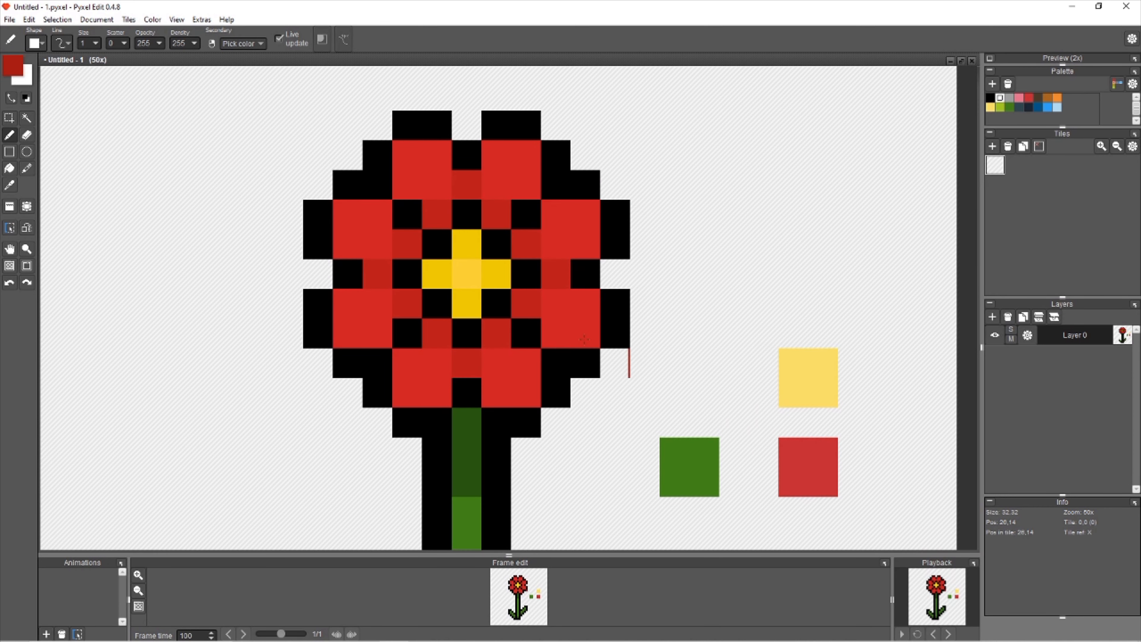
{"action": "left_click", "coordinate": [467, 184]}
{"action": "left_click", "coordinate": [495, 214]}
{"action": "left_click", "coordinate": [526, 244]}
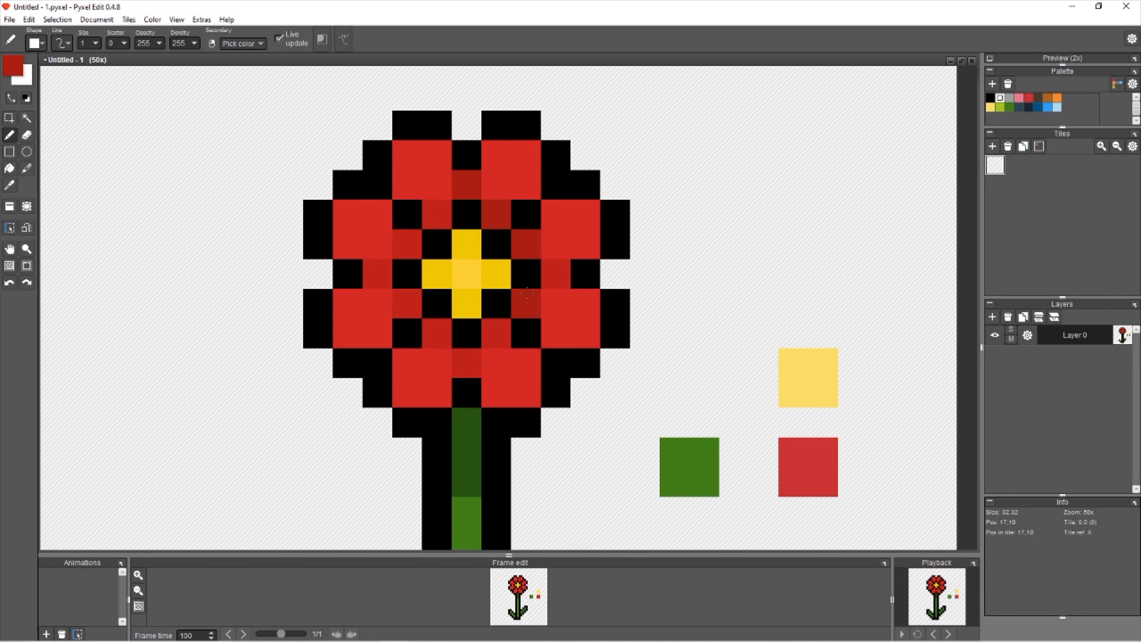
{"action": "left_click", "coordinate": [553, 281]}
{"action": "left_click", "coordinate": [525, 303]}
{"action": "left_click", "coordinate": [467, 363]}
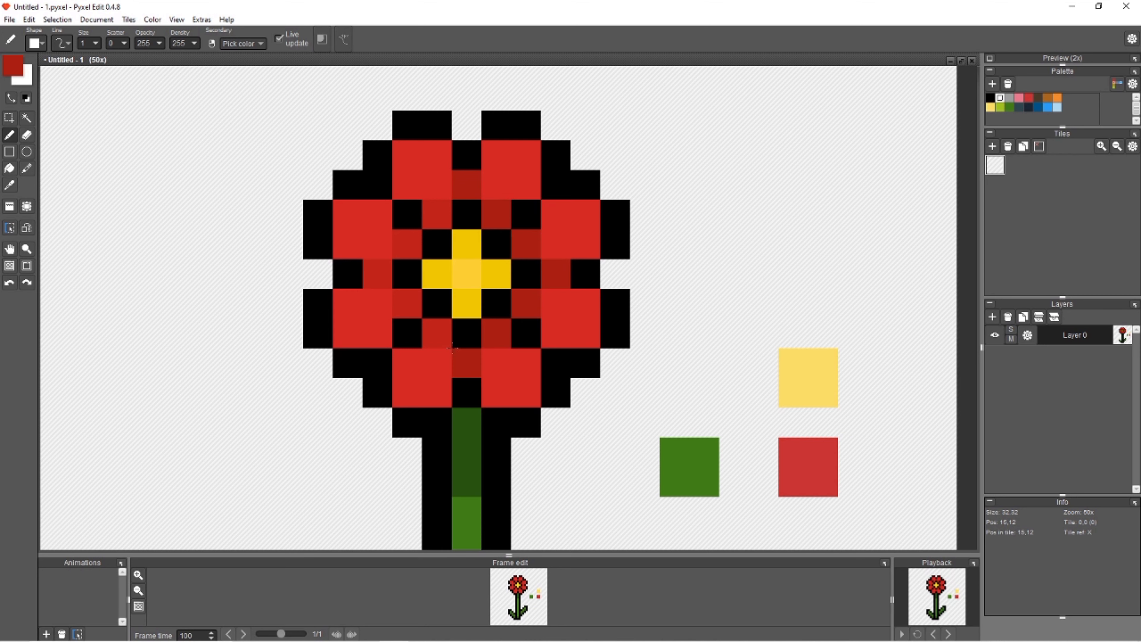
{"action": "left_click", "coordinate": [437, 332]}
{"action": "left_click", "coordinate": [407, 303]}
{"action": "left_click", "coordinate": [377, 274]}
{"action": "left_click", "coordinate": [407, 244]}
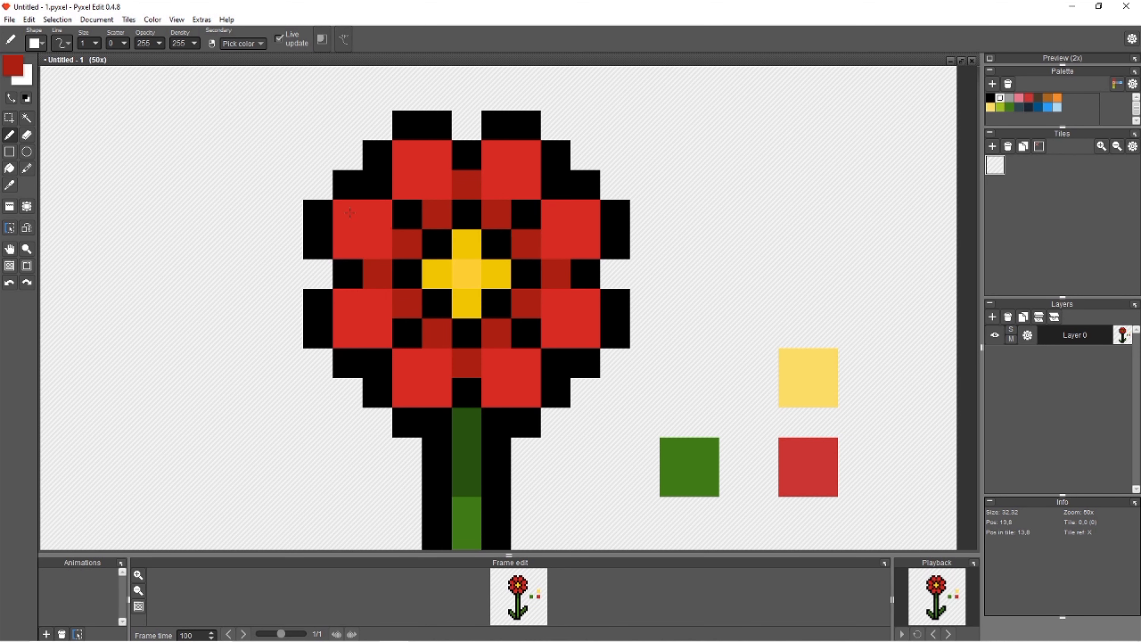
Examine the shaded petals against the whole flower at several magnifications.
{"action": "scroll", "coordinate": [575, 270], "scroll_direction": "down", "scroll_amount": 5}
{"action": "scroll", "coordinate": [581, 271], "scroll_direction": "down", "scroll_amount": 3}
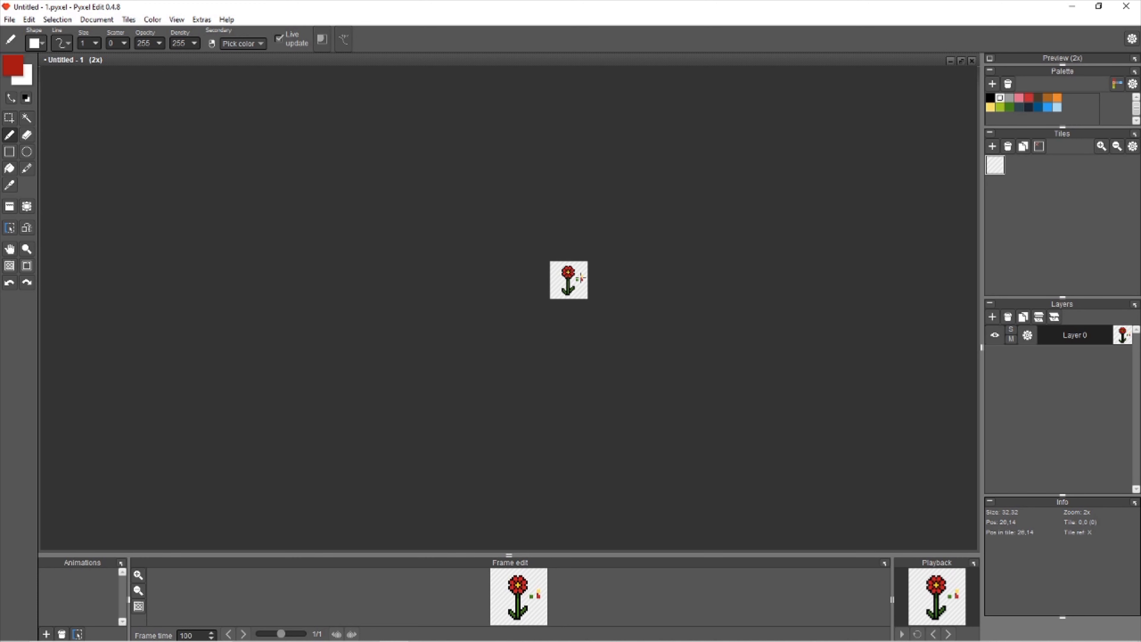
{"action": "scroll", "coordinate": [584, 279], "scroll_direction": "up", "scroll_amount": 4}
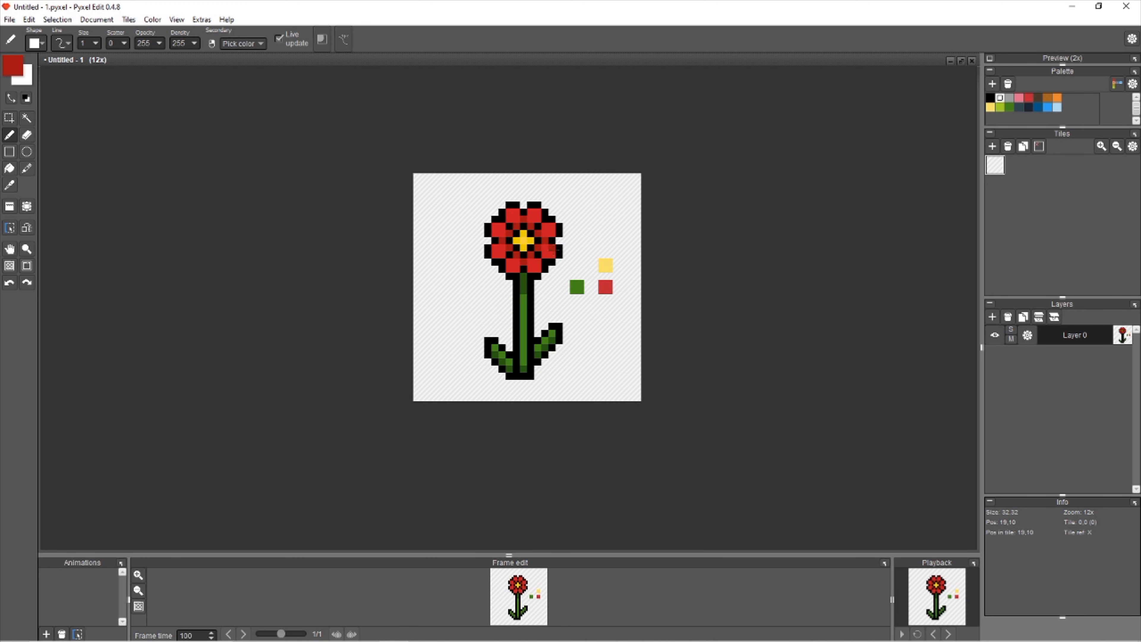
{"action": "scroll", "coordinate": [506, 271], "scroll_direction": "up", "scroll_amount": 2}
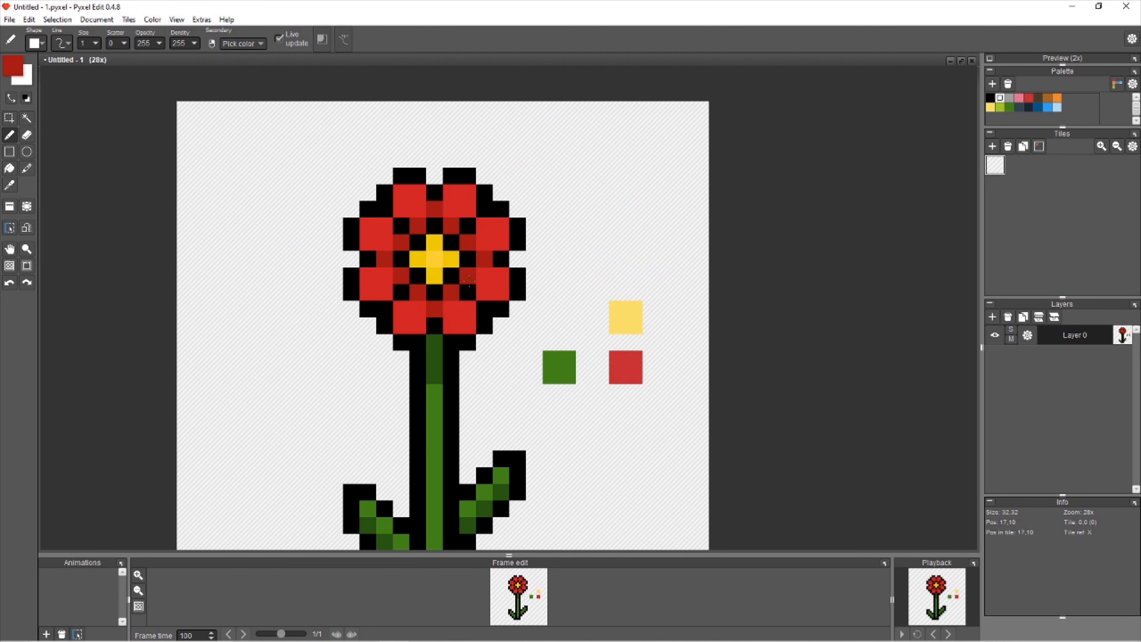
{"action": "key", "text": "s"}
{"action": "left_click_drag", "start_coordinate": [526, 270], "coordinate": [479, 228]}
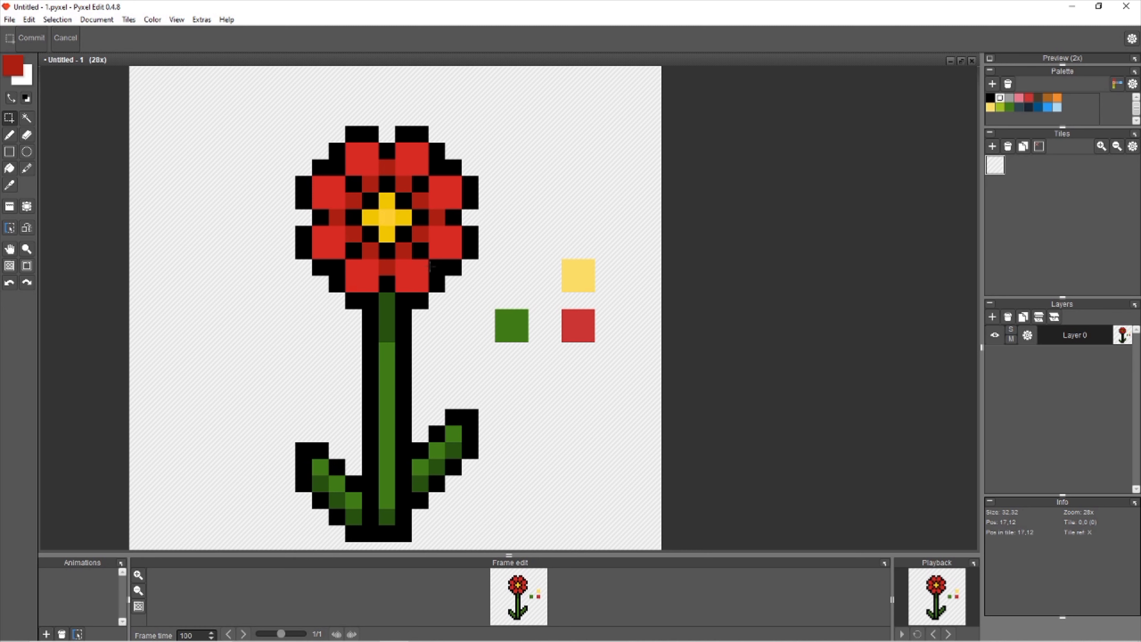
{"action": "key", "text": "b"}
{"action": "scroll", "coordinate": [430, 267], "scroll_direction": "up", "scroll_amount": 3}
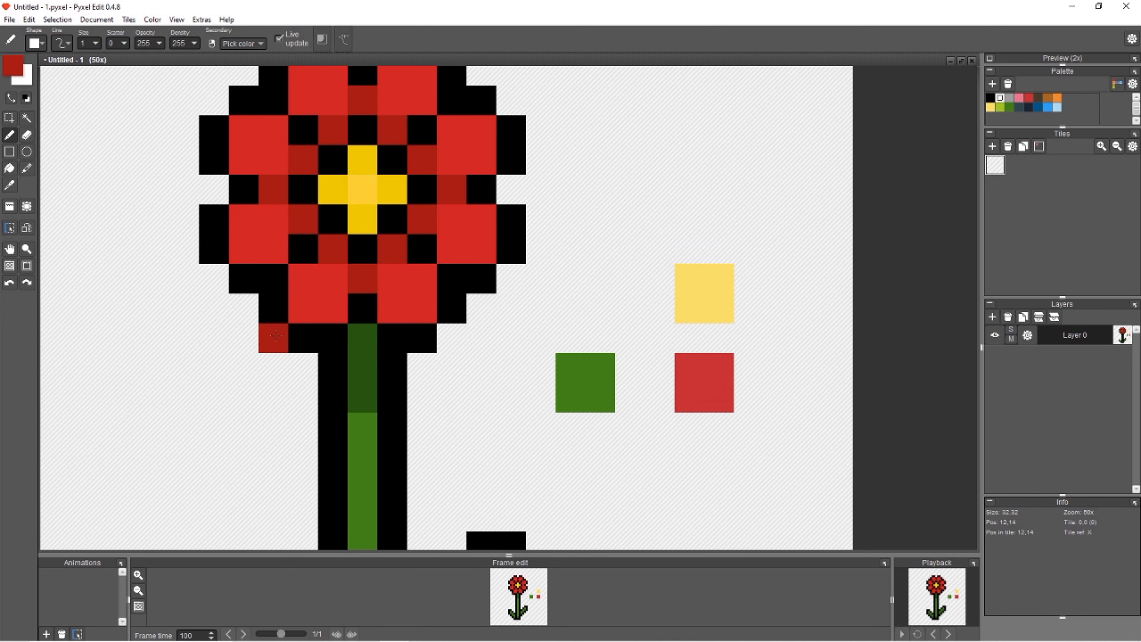
{"action": "left_click_drag", "start_coordinate": [264, 202], "coordinate": [256, 250]}
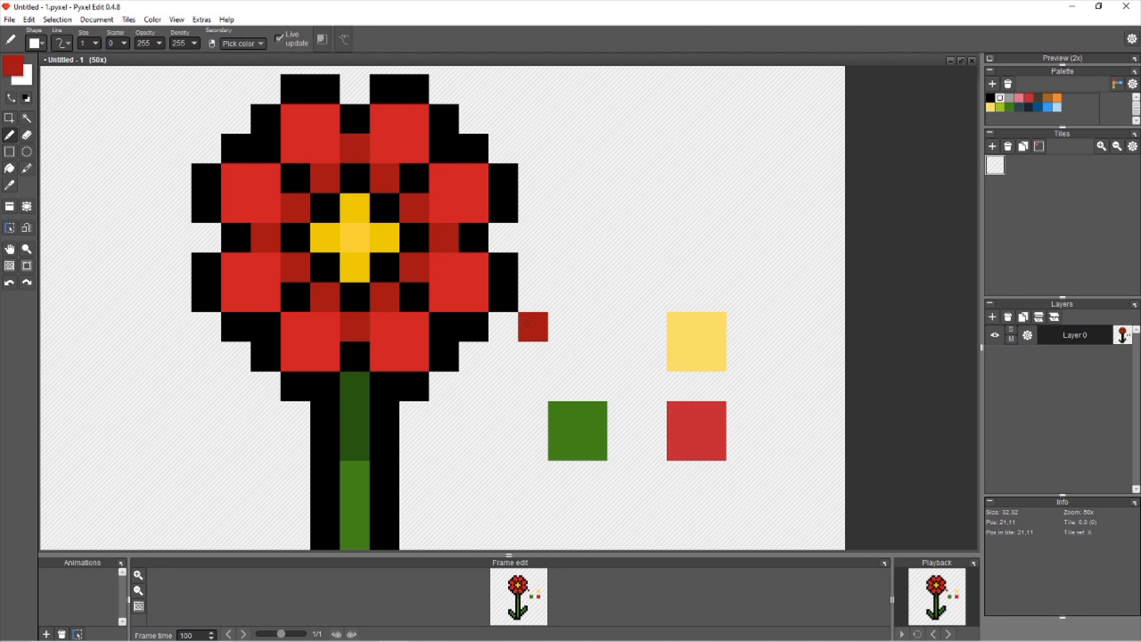
Paint single darker-red shading pixels on the outer part of the left upper, right lower and top-left petals.
{"action": "scroll", "coordinate": [433, 398], "scroll_direction": "down", "scroll_amount": 5}
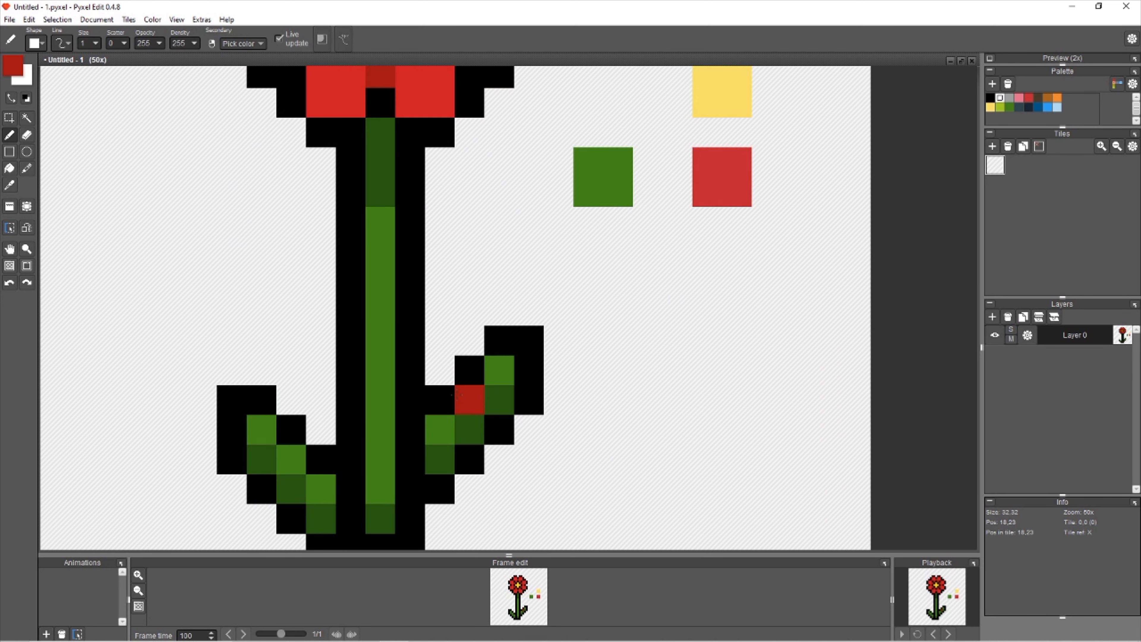
{"action": "left_click_drag", "start_coordinate": [476, 201], "coordinate": [453, 331]}
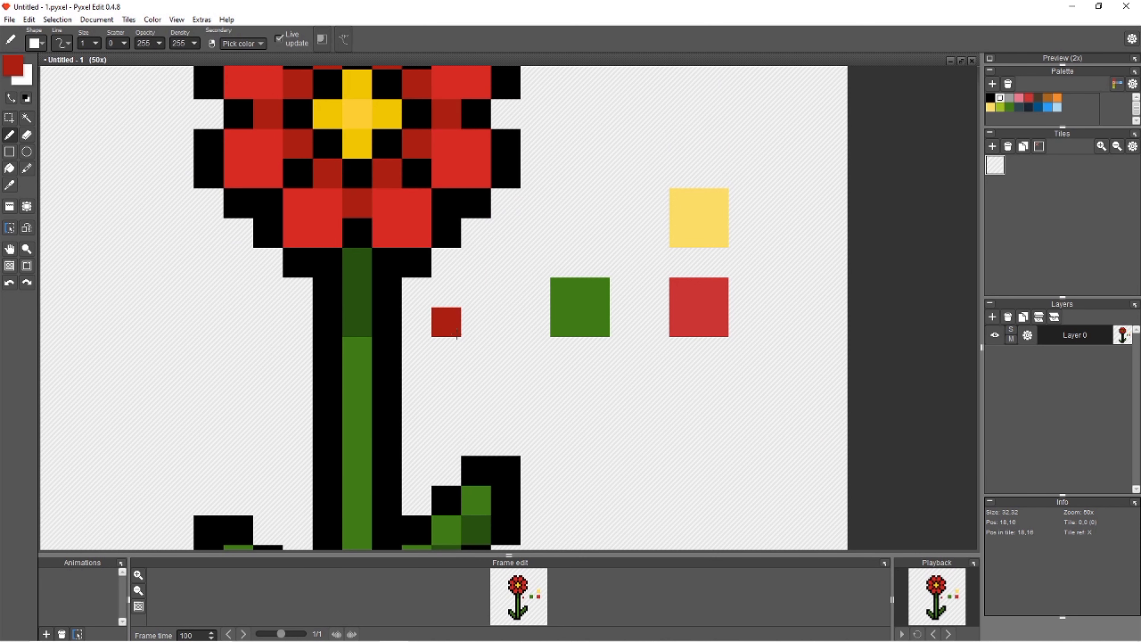
{"action": "scroll", "coordinate": [453, 331], "scroll_direction": "down", "scroll_amount": 1}
{"action": "scroll", "coordinate": [453, 330], "scroll_direction": "down", "scroll_amount": 1}
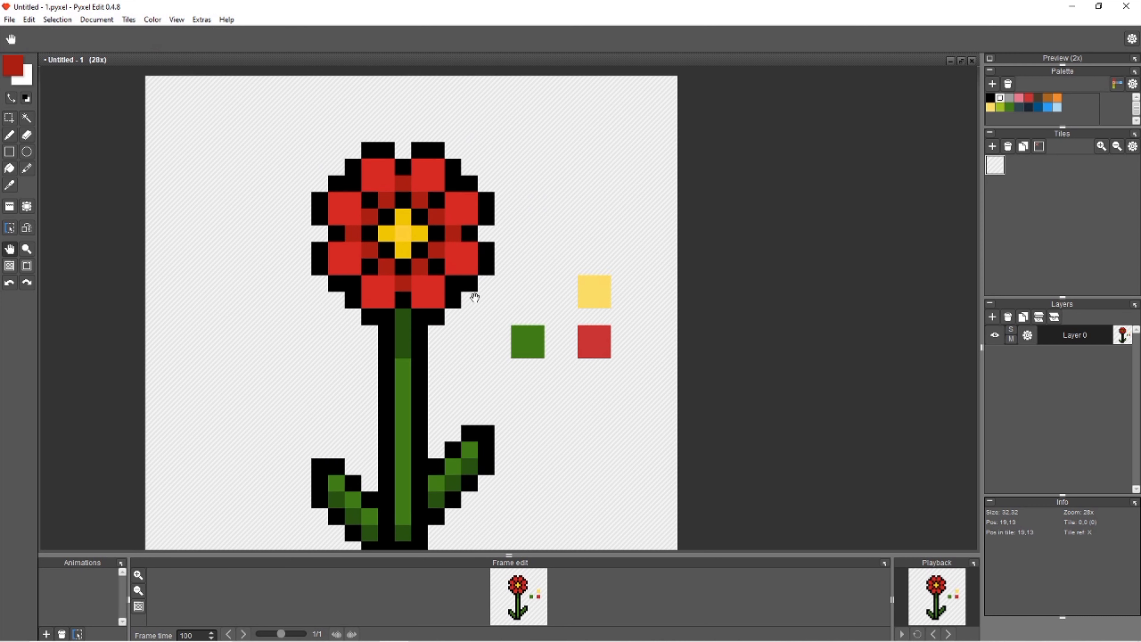
{"action": "scroll", "coordinate": [438, 288], "scroll_direction": "up", "scroll_amount": 2}
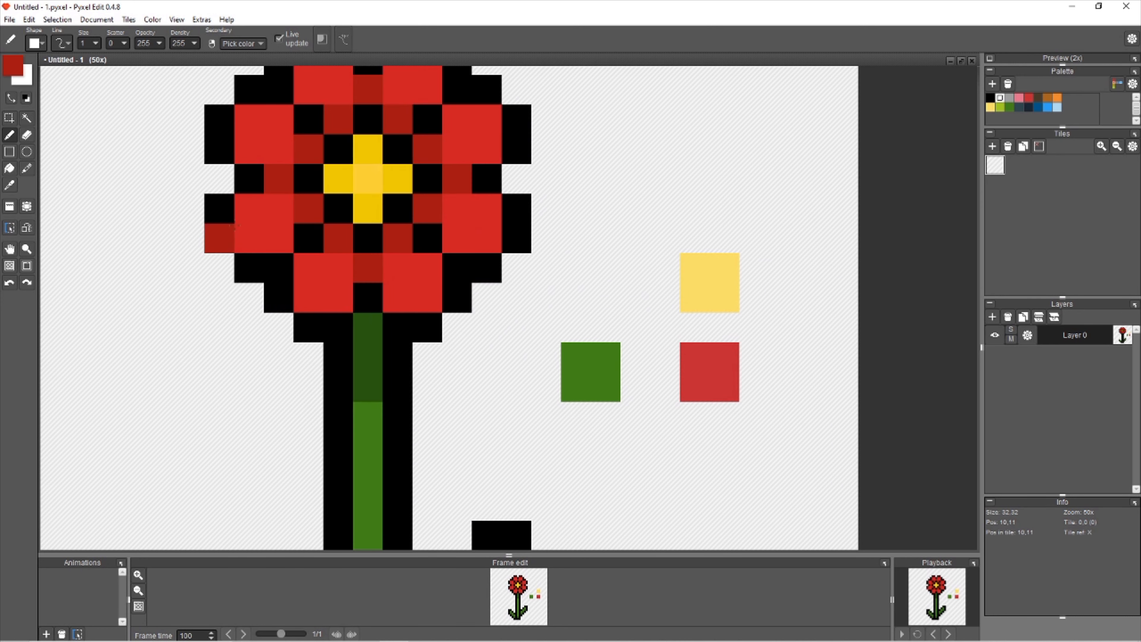
{"action": "left_click_drag", "start_coordinate": [252, 226], "coordinate": [243, 276]}
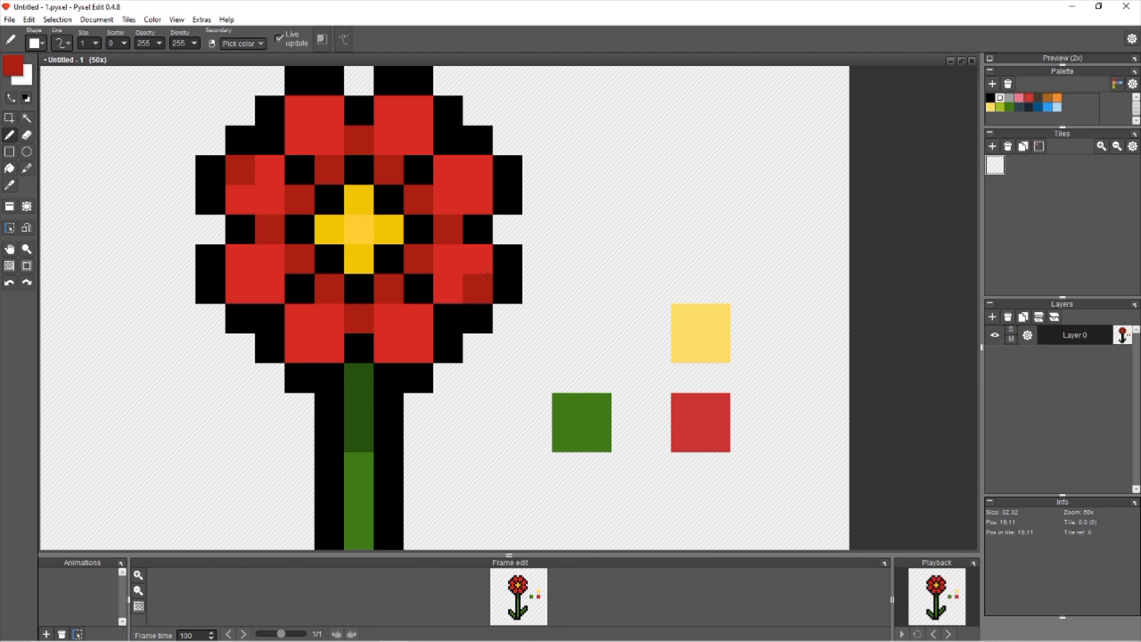
{"action": "left_click", "coordinate": [477, 259]}
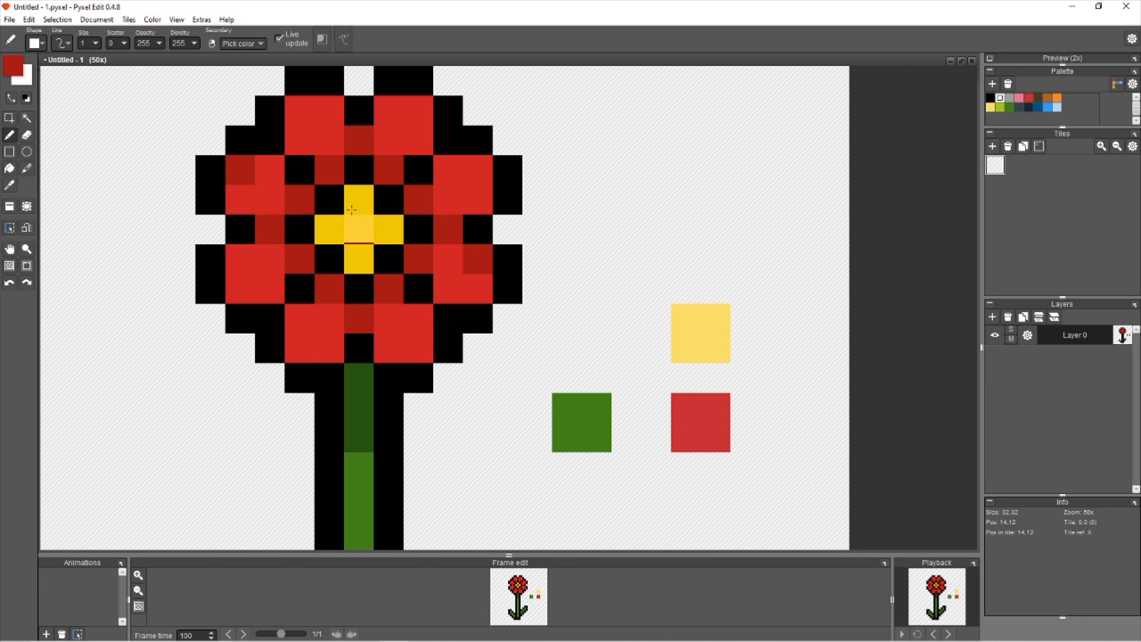
{"action": "left_click", "coordinate": [299, 109]}
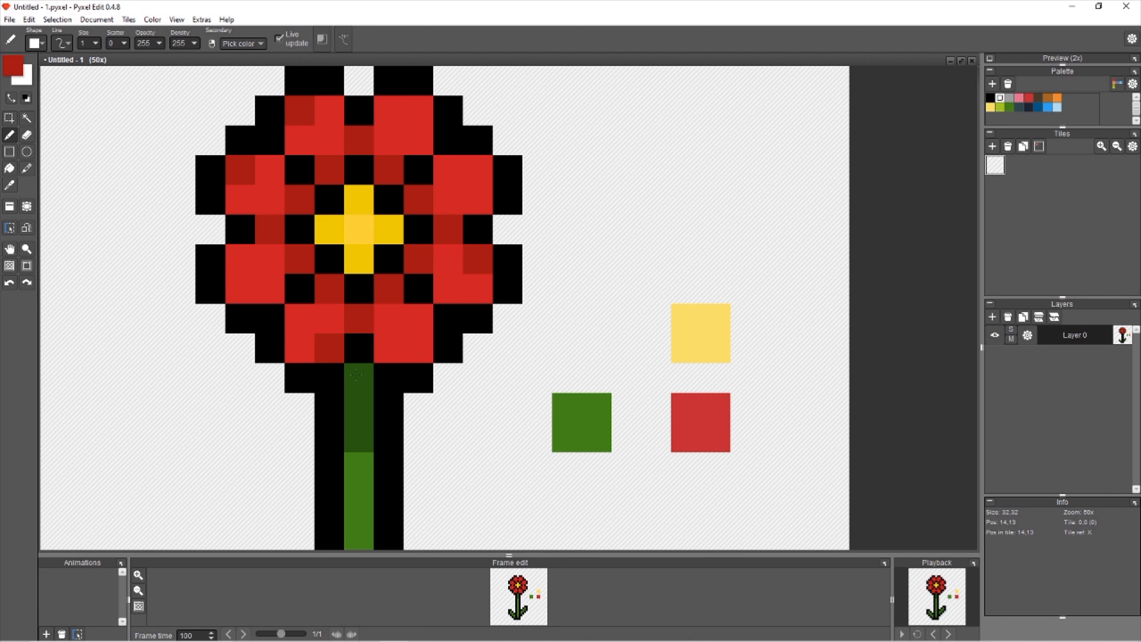
Examine the whole shaded flower at 1x and 2x magnification.
{"action": "scroll", "coordinate": [477, 406], "scroll_direction": "down", "scroll_amount": 10}
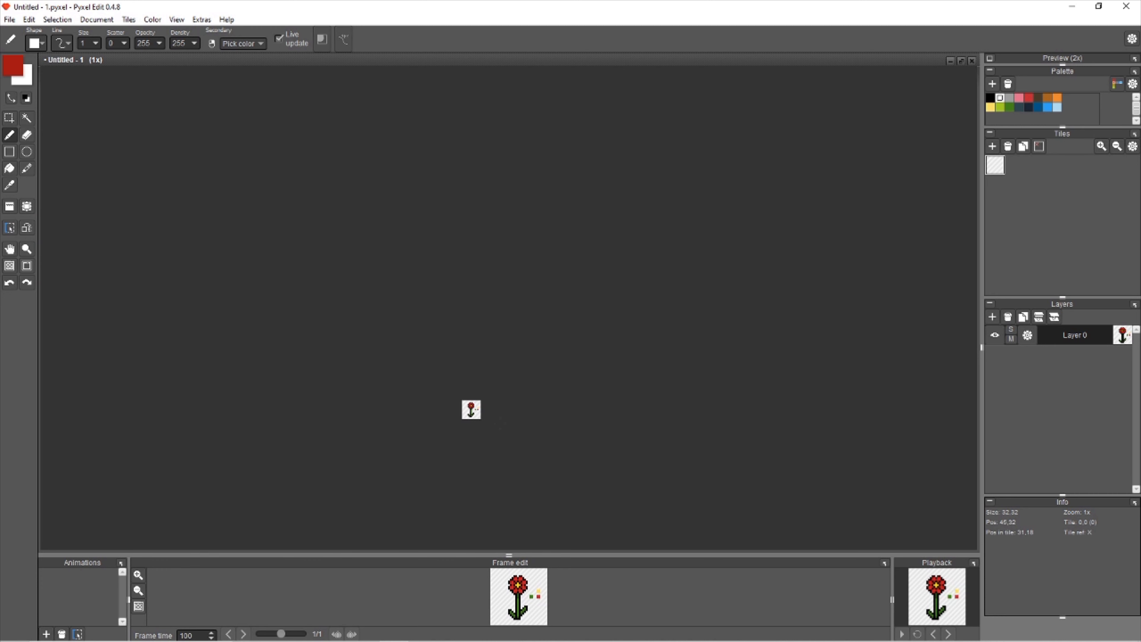
{"action": "scroll", "coordinate": [505, 423], "scroll_direction": "up", "scroll_amount": 1}
{"action": "key", "text": "s"}
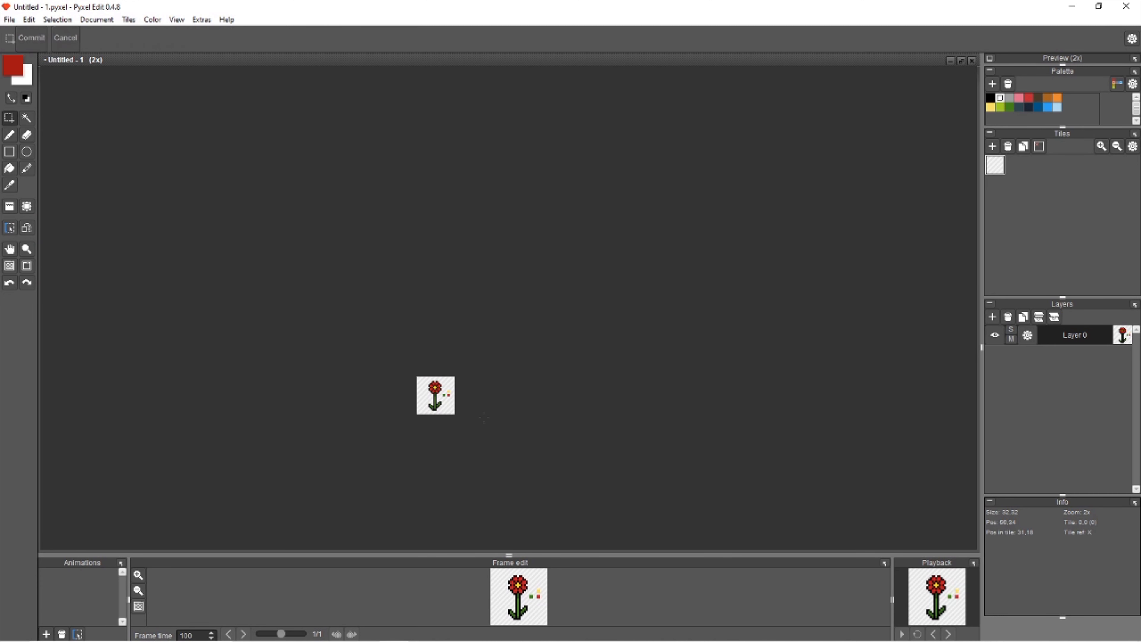
{"action": "scroll", "coordinate": [484, 418], "scroll_direction": "up", "scroll_amount": 1}
{"action": "scroll", "coordinate": [484, 417], "scroll_direction": "down", "scroll_amount": 2}
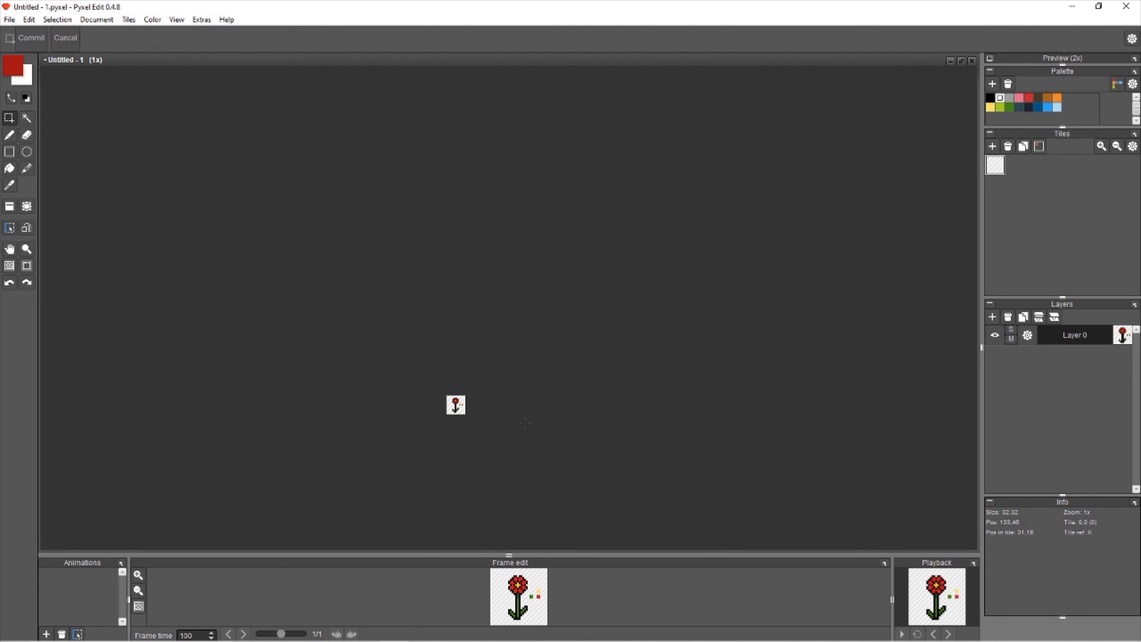